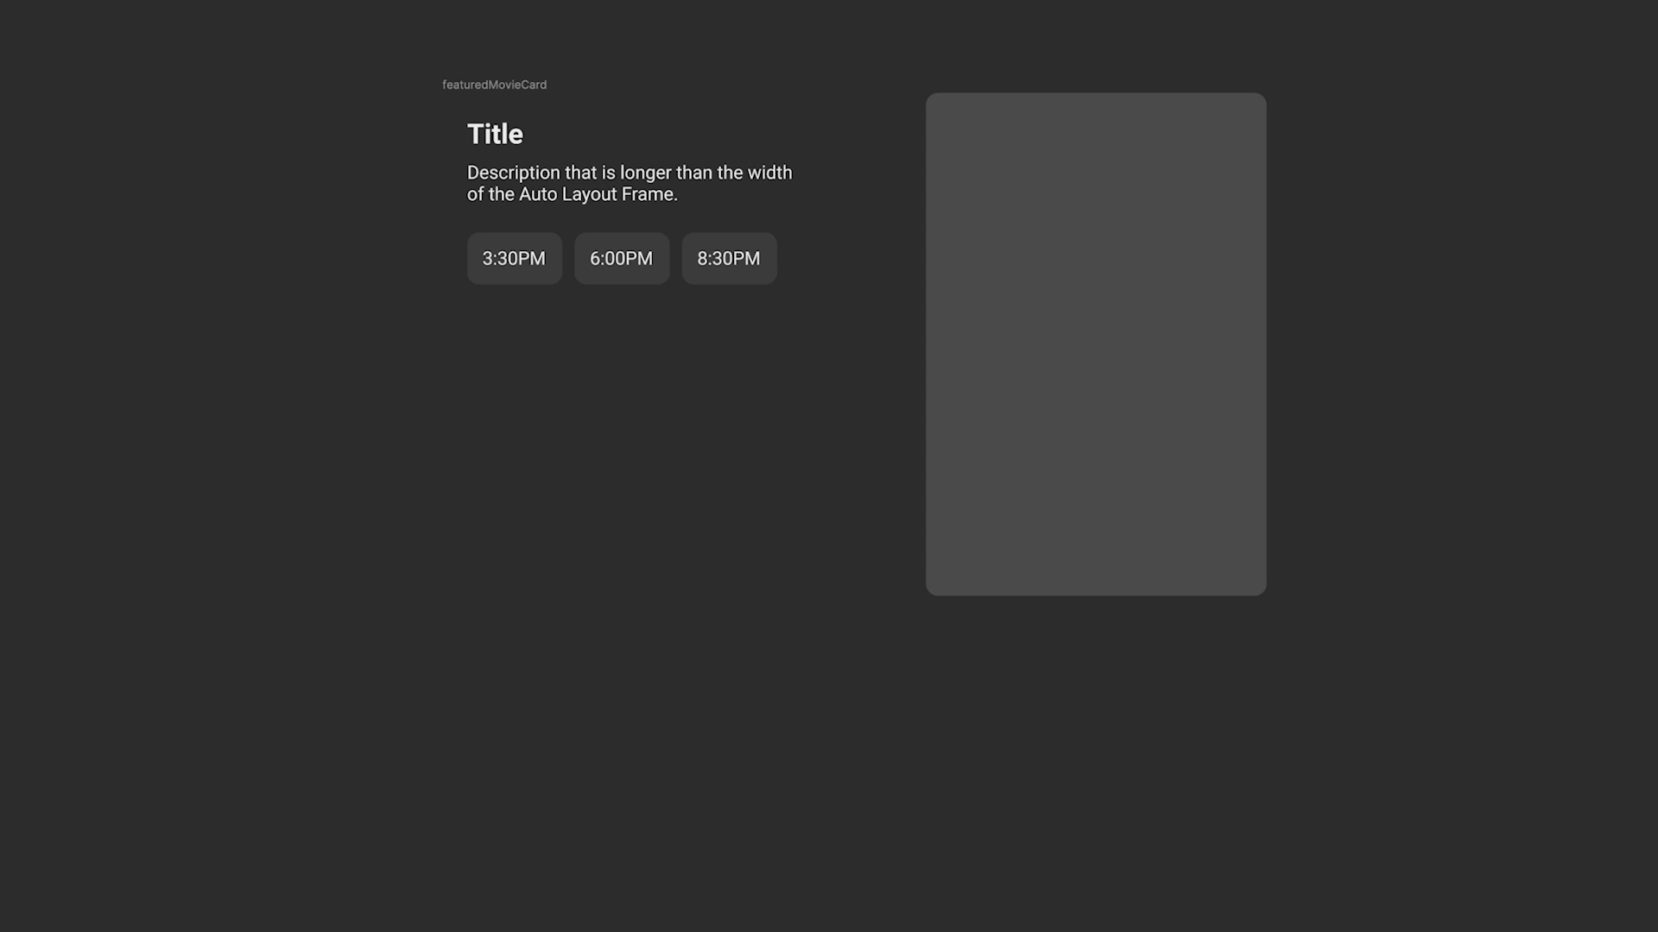
- Set the card's title to "Parasite" and its description to "All unemployed, Ki-taek and his family take peculiar interest in the wealthy and glamorous Parks."
{"action": "double_click", "coordinate": [510, 134]}
{"action": "type", "text": "Parasite"}
{"action": "double_click", "coordinate": [526, 173]}
{"action": "type", "text": "All unemployed, Ki-taek and his family take peculiar interest in the wealthy and glamorous Parks."}
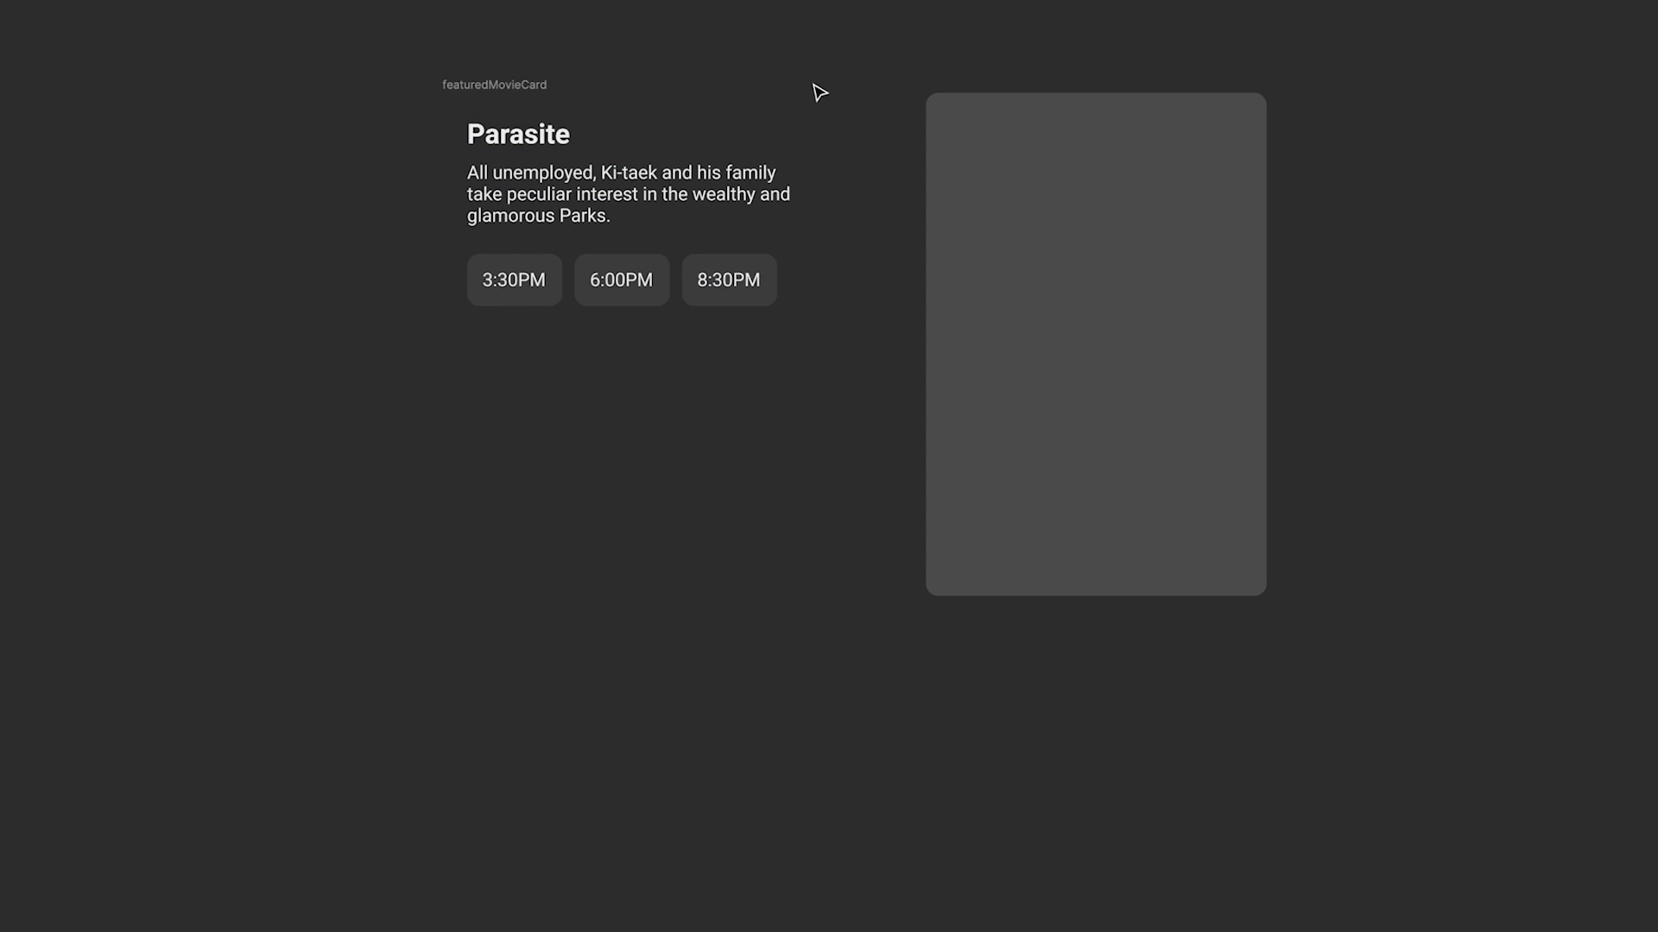
- Move the grey rounded rectangle into featuredMovieCard, placing it above the title
{"action": "left_click", "coordinate": [1057, 218]}
{"action": "left_click_drag", "start_coordinate": [1058, 217], "coordinate": [634, 117]}
{"action": "left_click", "coordinate": [993, 399]}
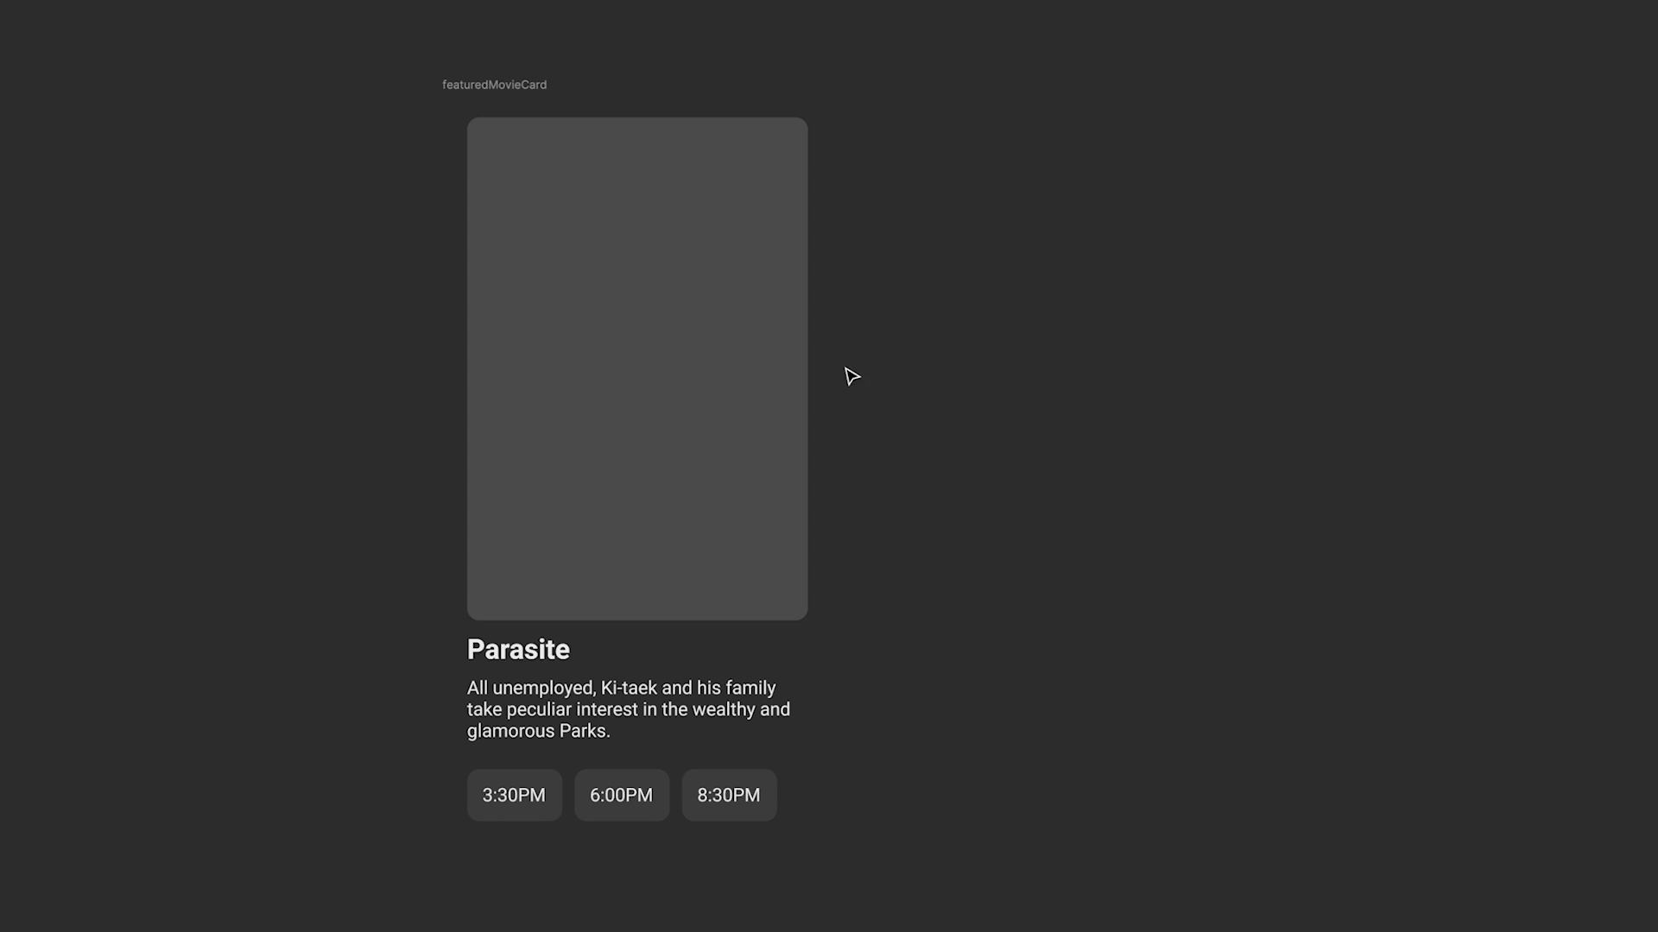
{"action": "left_click_drag", "start_coordinate": [847, 373], "coordinate": [723, 380]}
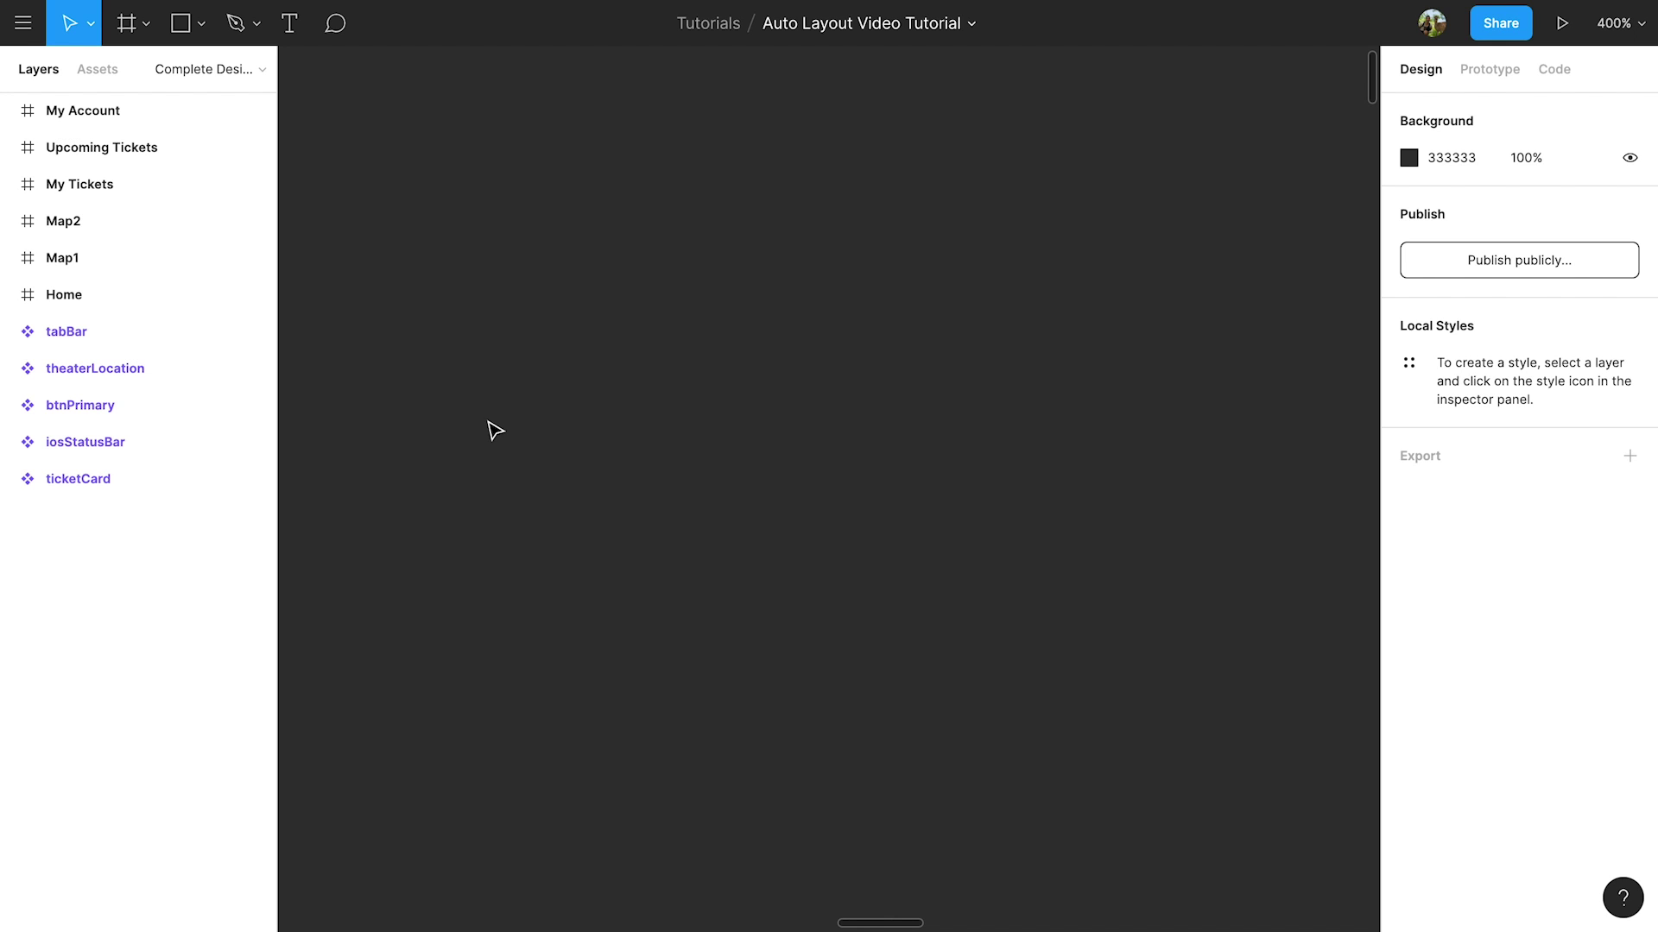
- Create the text "3:30PM" on the empty canvas and wrap it in an auto layout frame with a white fill
{"action": "key", "text": "t"}
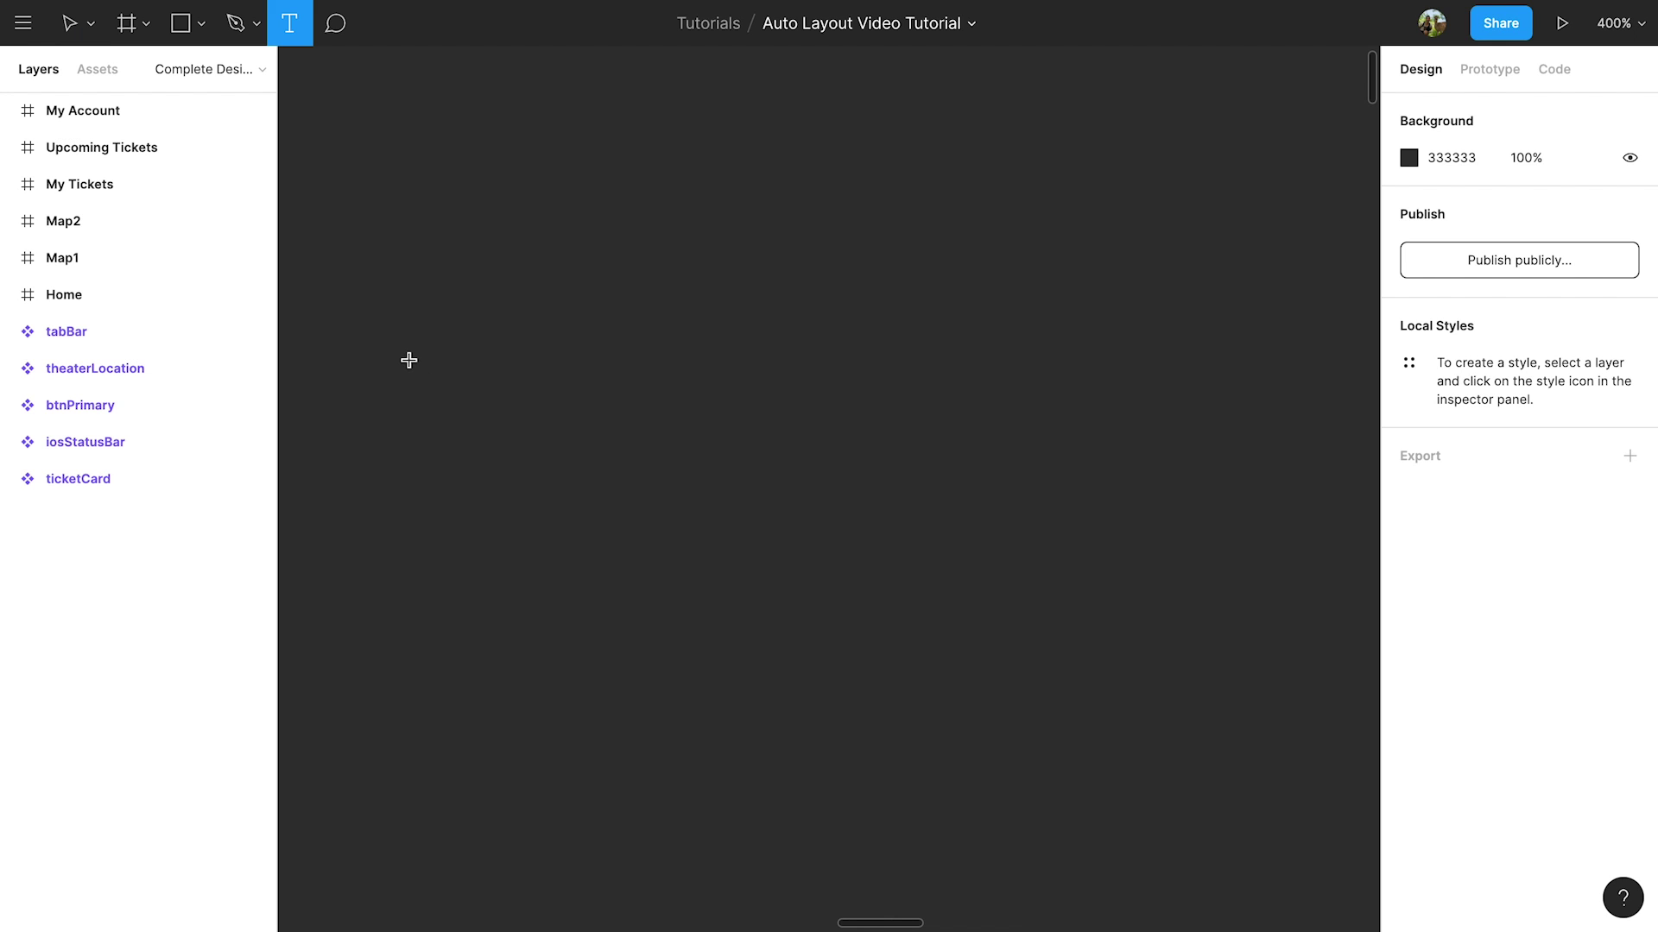
{"action": "left_click", "coordinate": [408, 361]}
{"action": "type", "text": "3:30PM"}
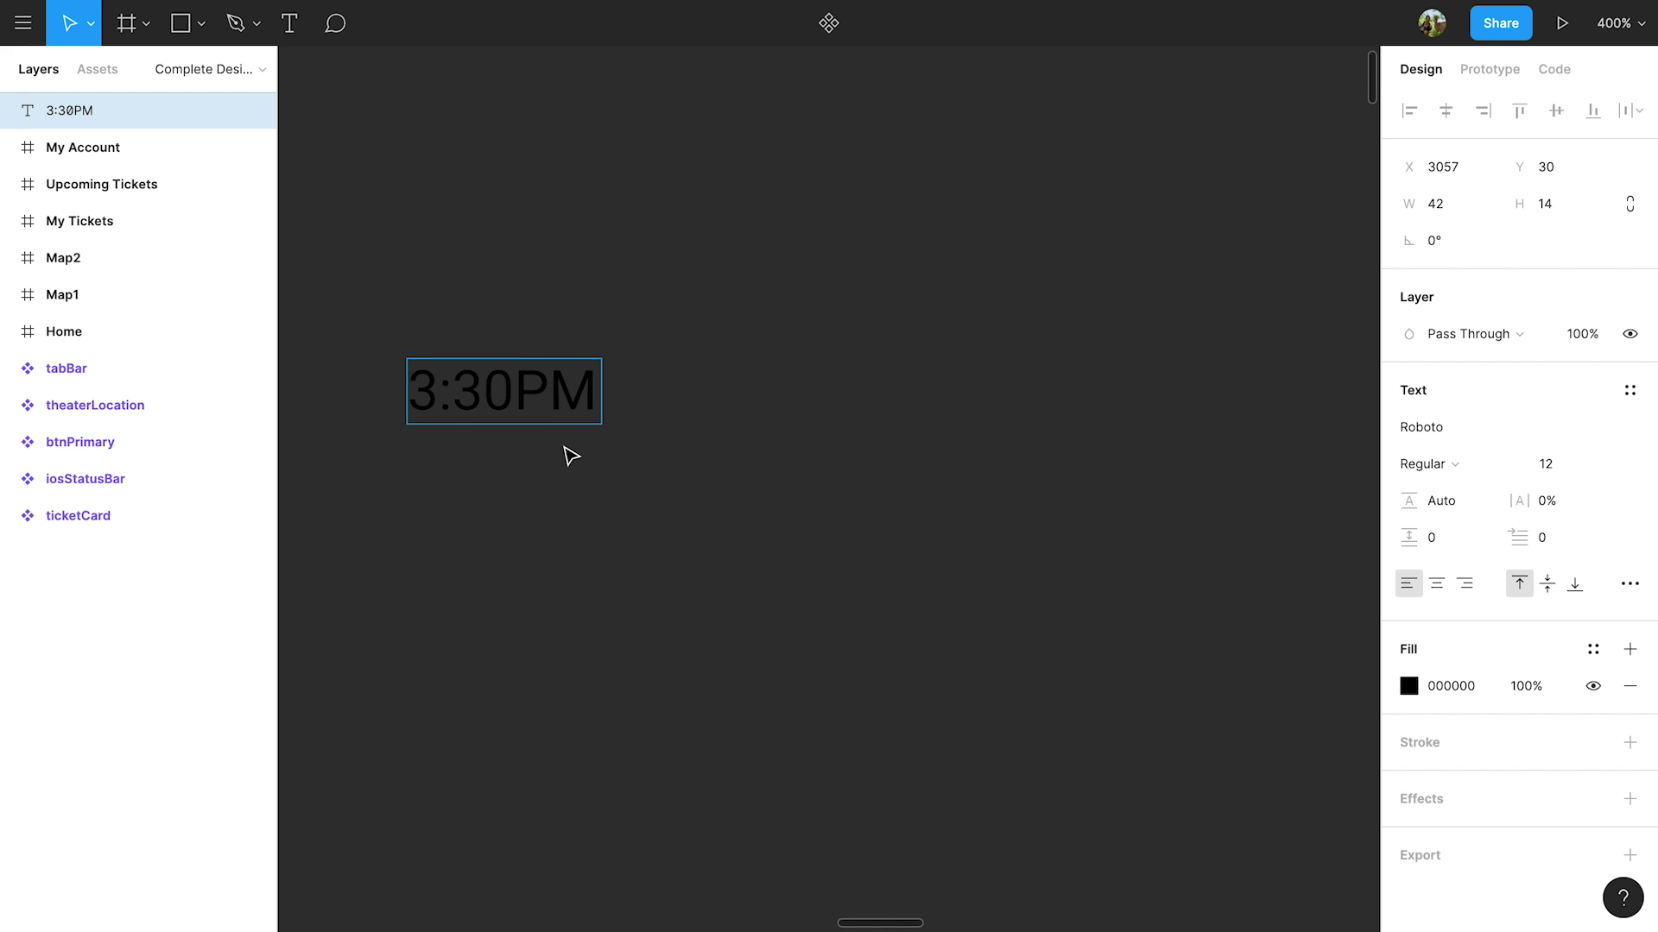
{"action": "key", "text": "Escape"}
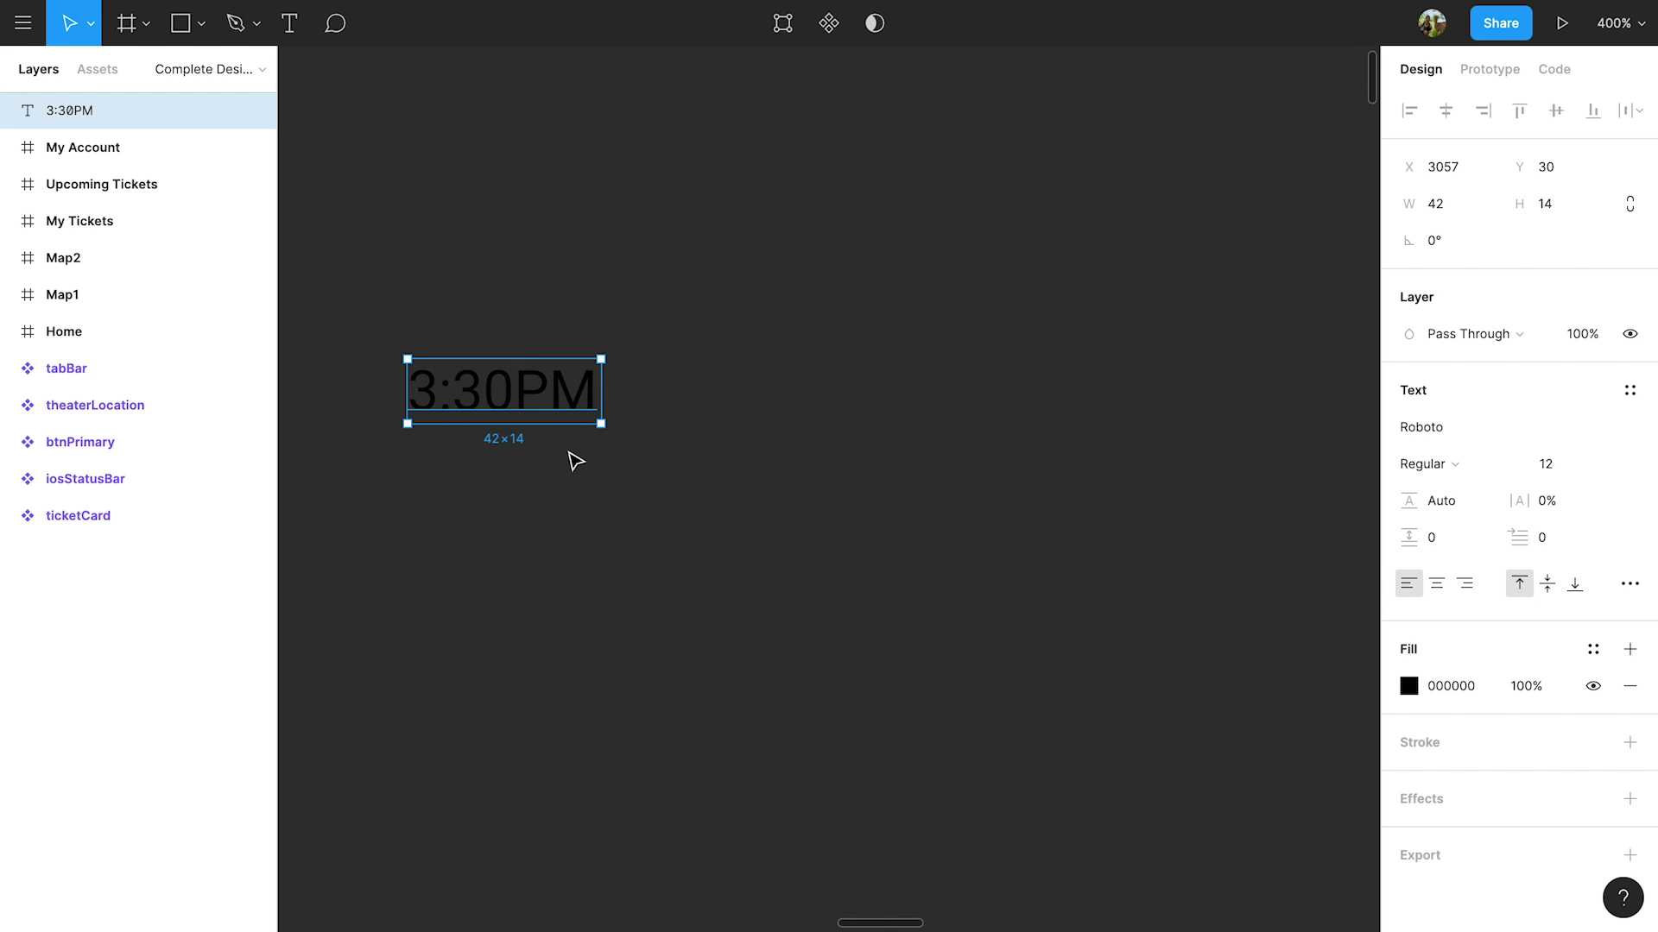
{"action": "key", "text": "shift+a"}
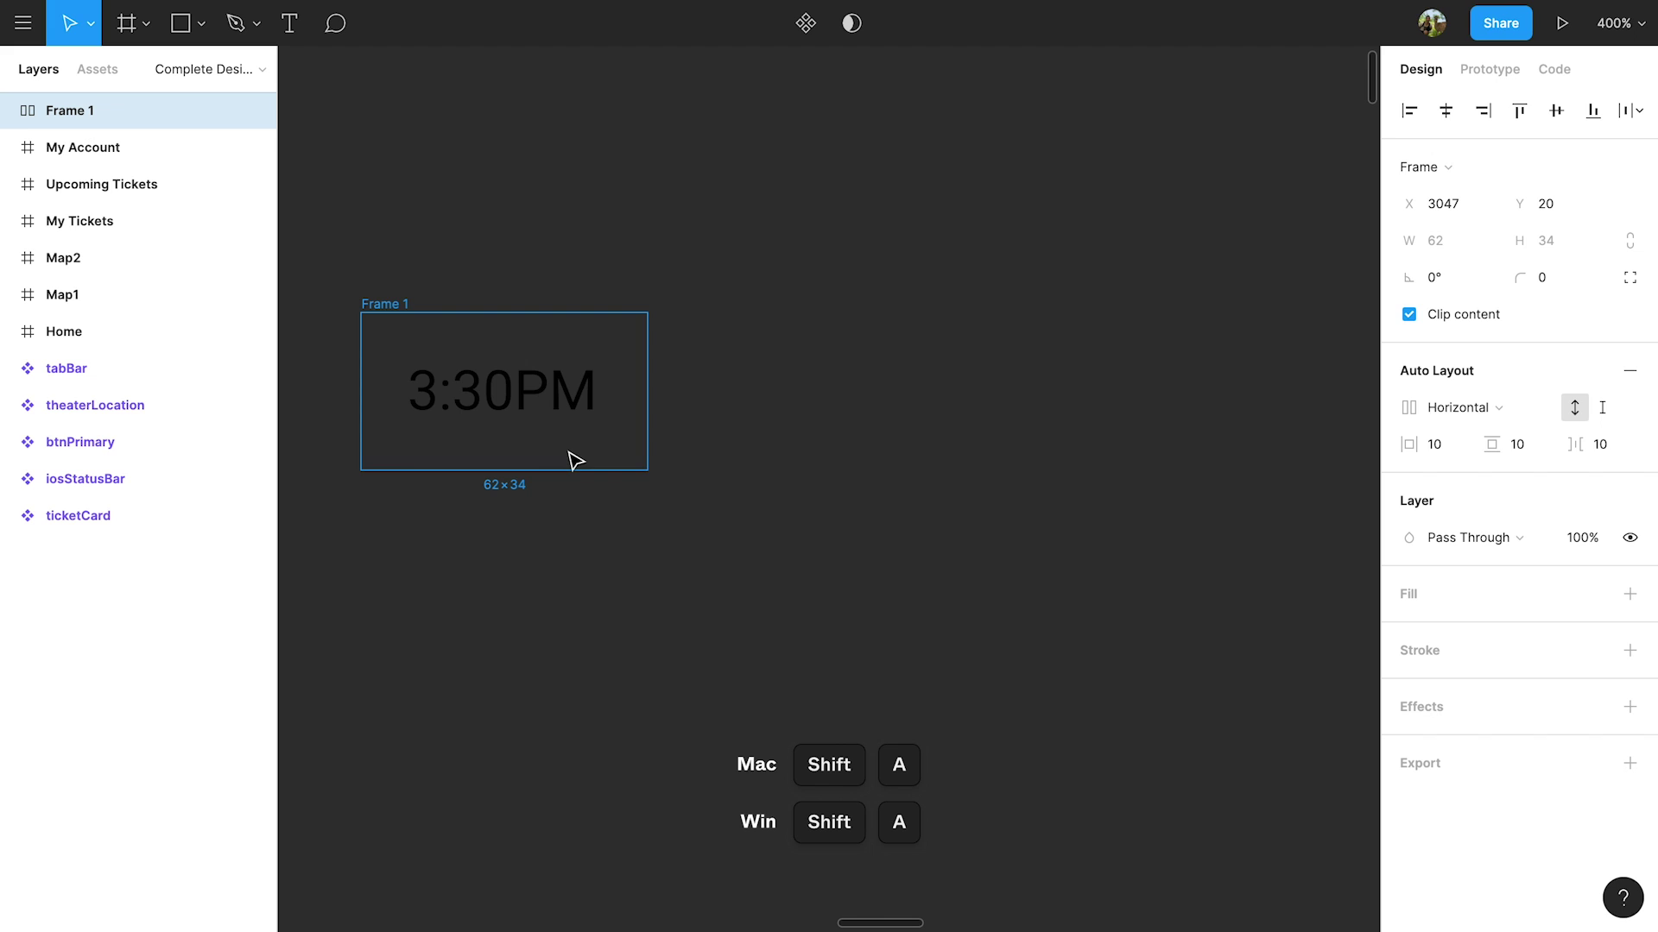
{"action": "left_click", "coordinate": [1629, 594]}
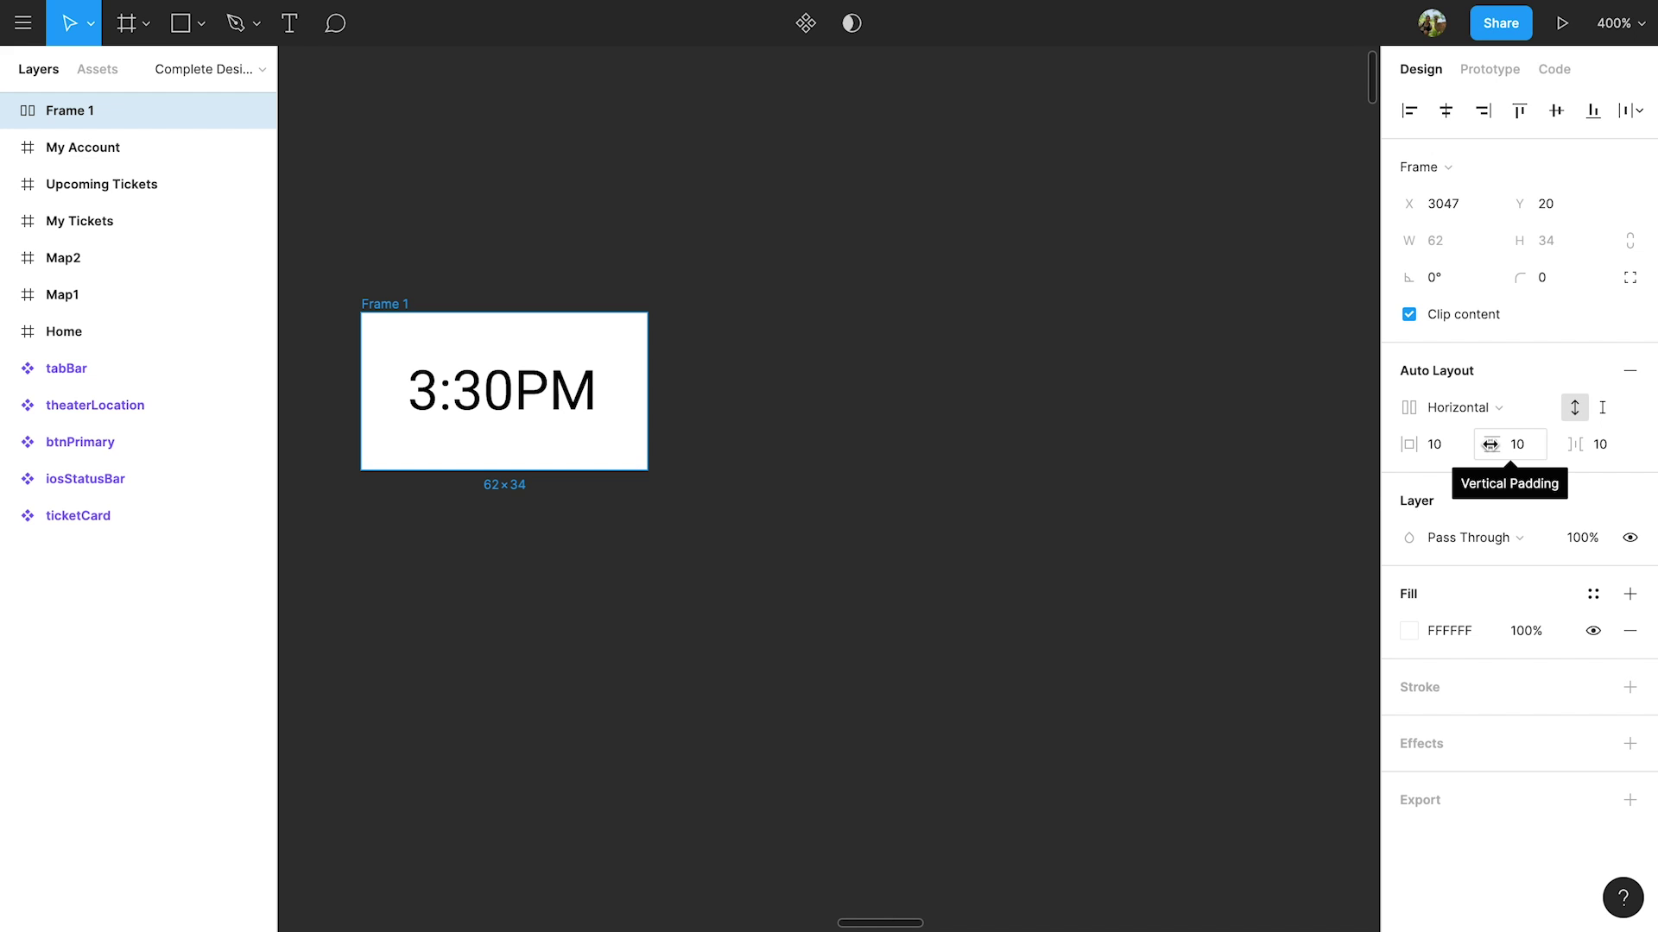
- Test the auto layout frame's resizing by changing its text to "12:15PM", "9:45PM" and back to "3:30PM"
{"action": "double_click", "coordinate": [477, 395]}
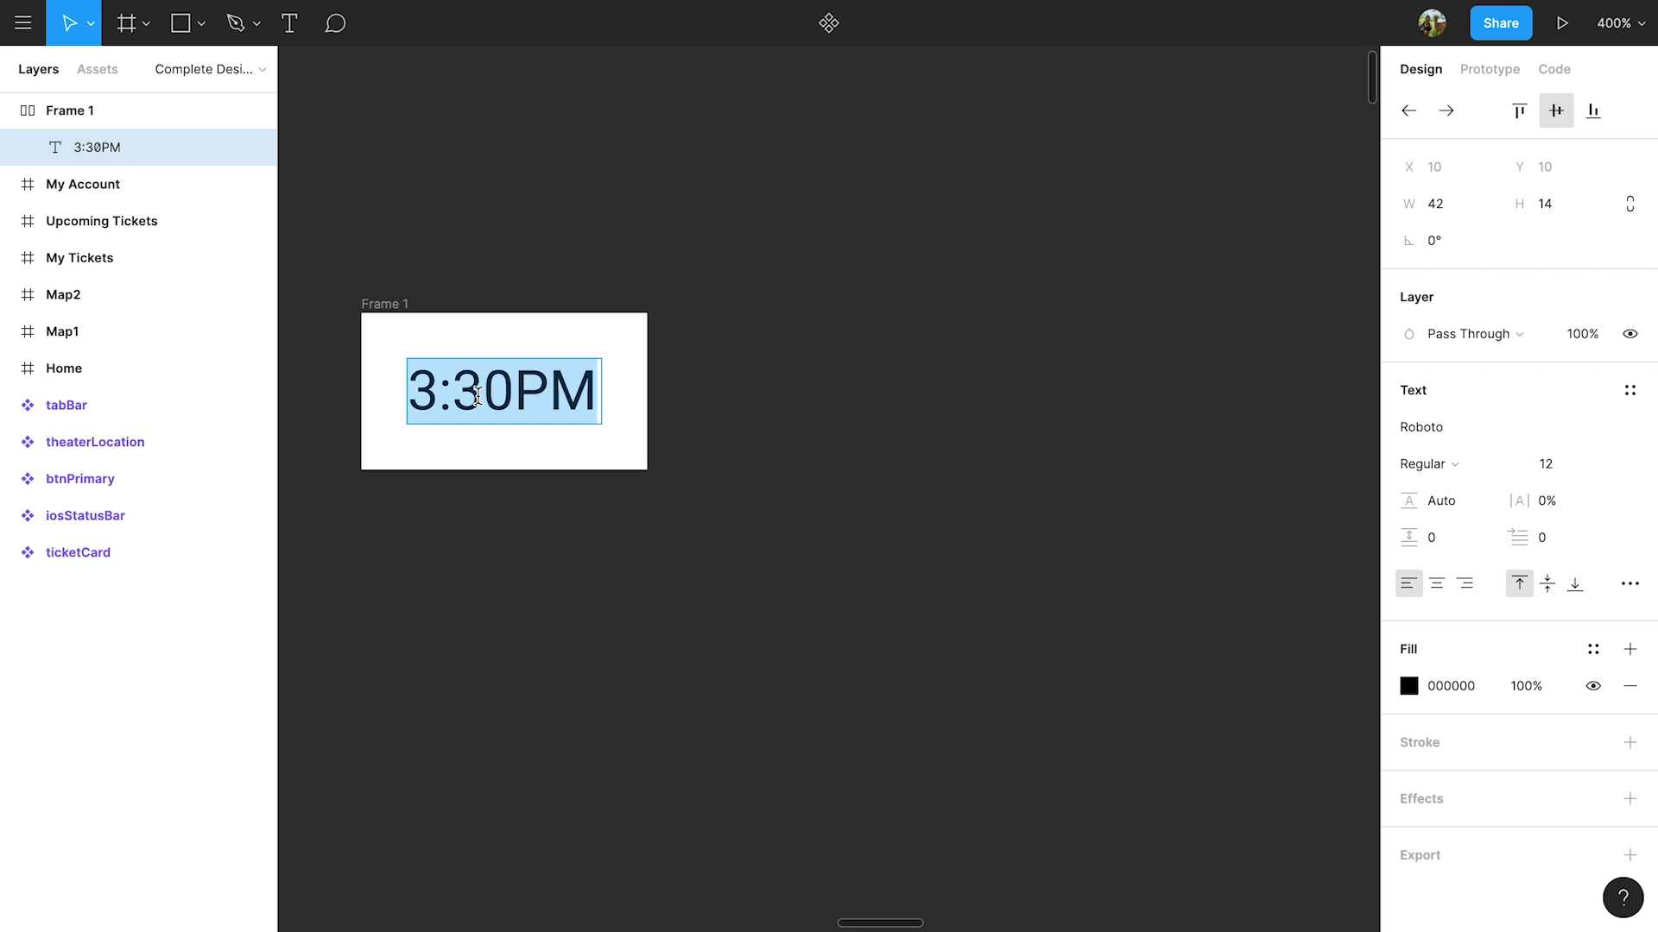
{"action": "type", "text": "12:15"}
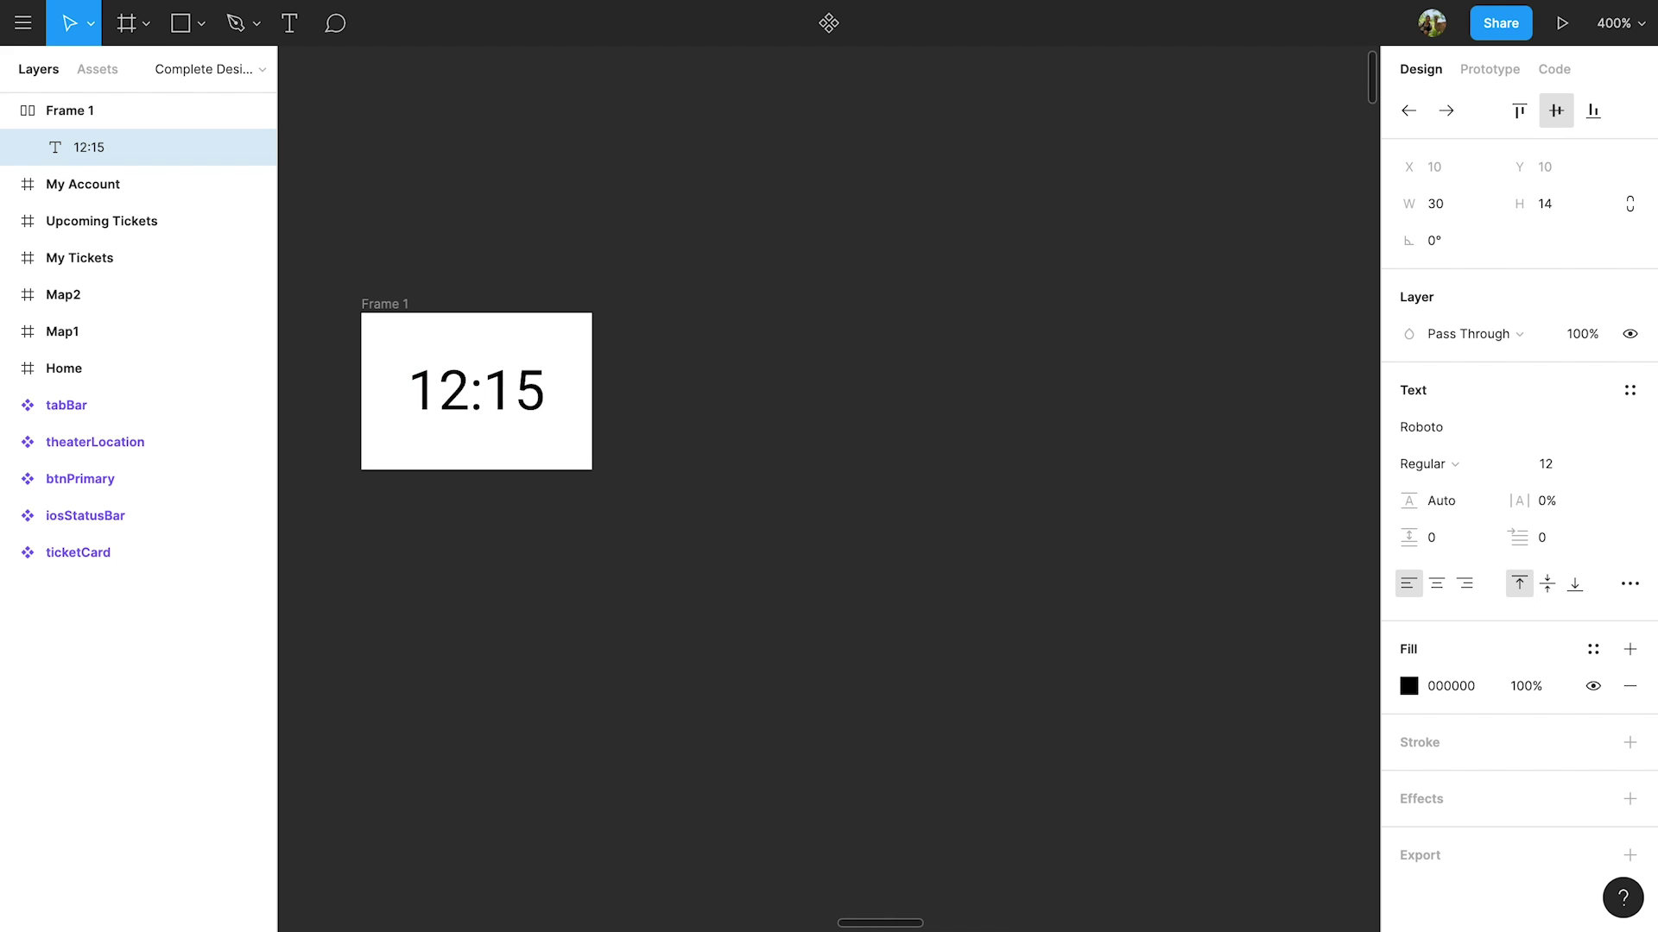
{"action": "type", "text": "PM"}
{"action": "key", "text": "ctrl+a"}
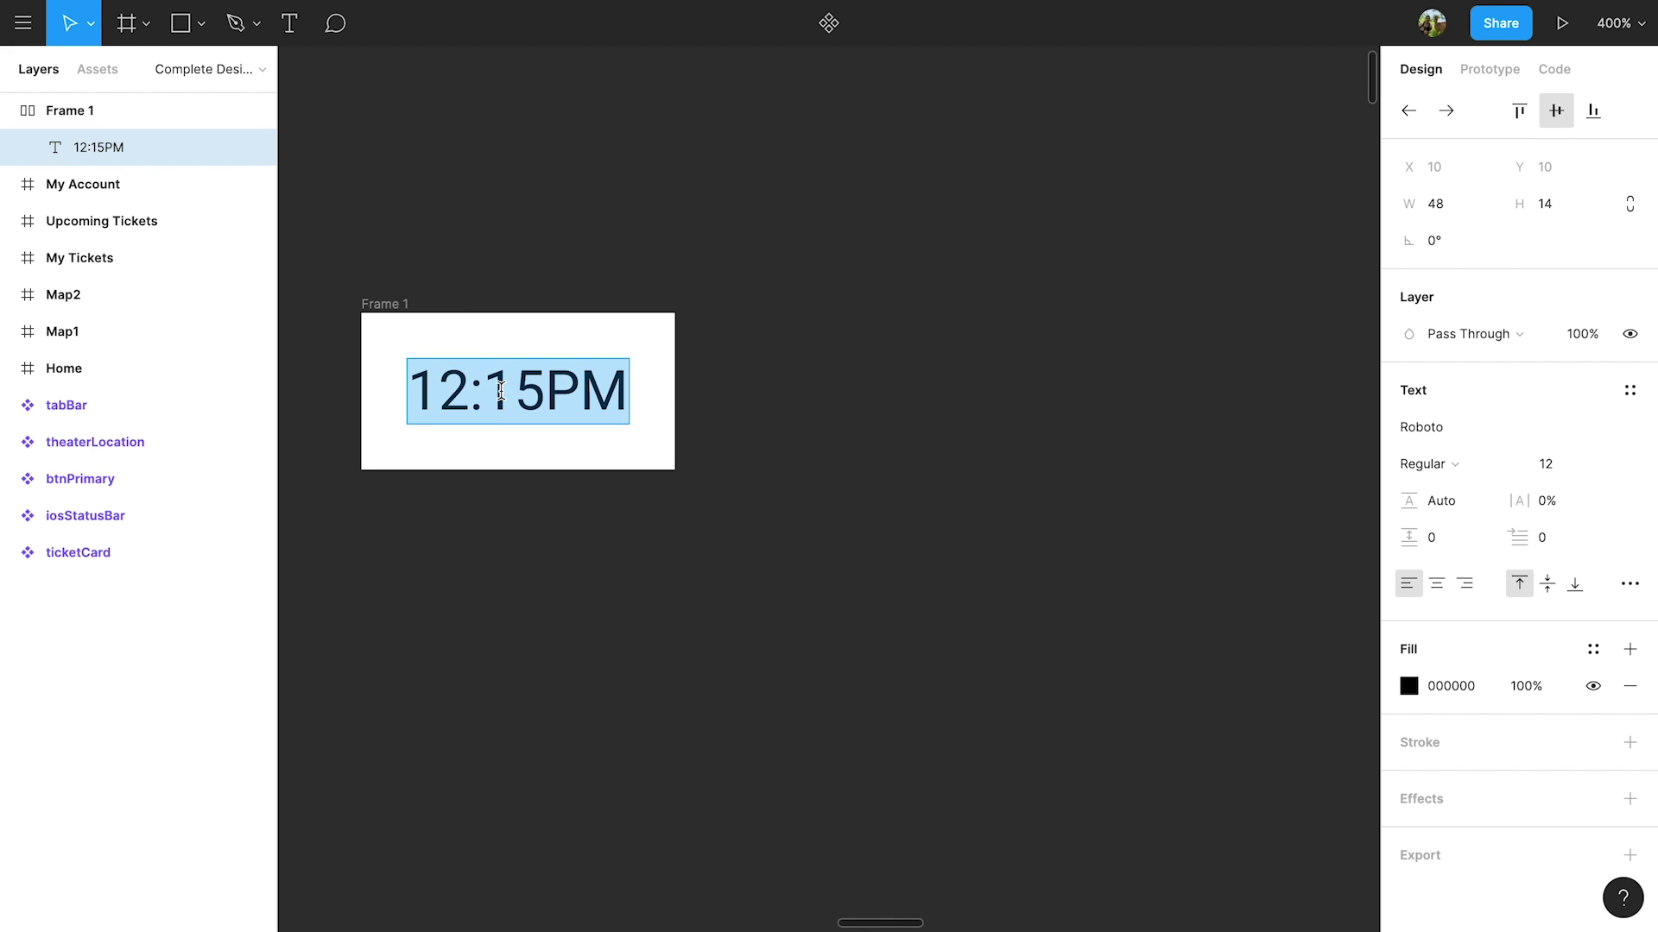
{"action": "type", "text": "9:45PM"}
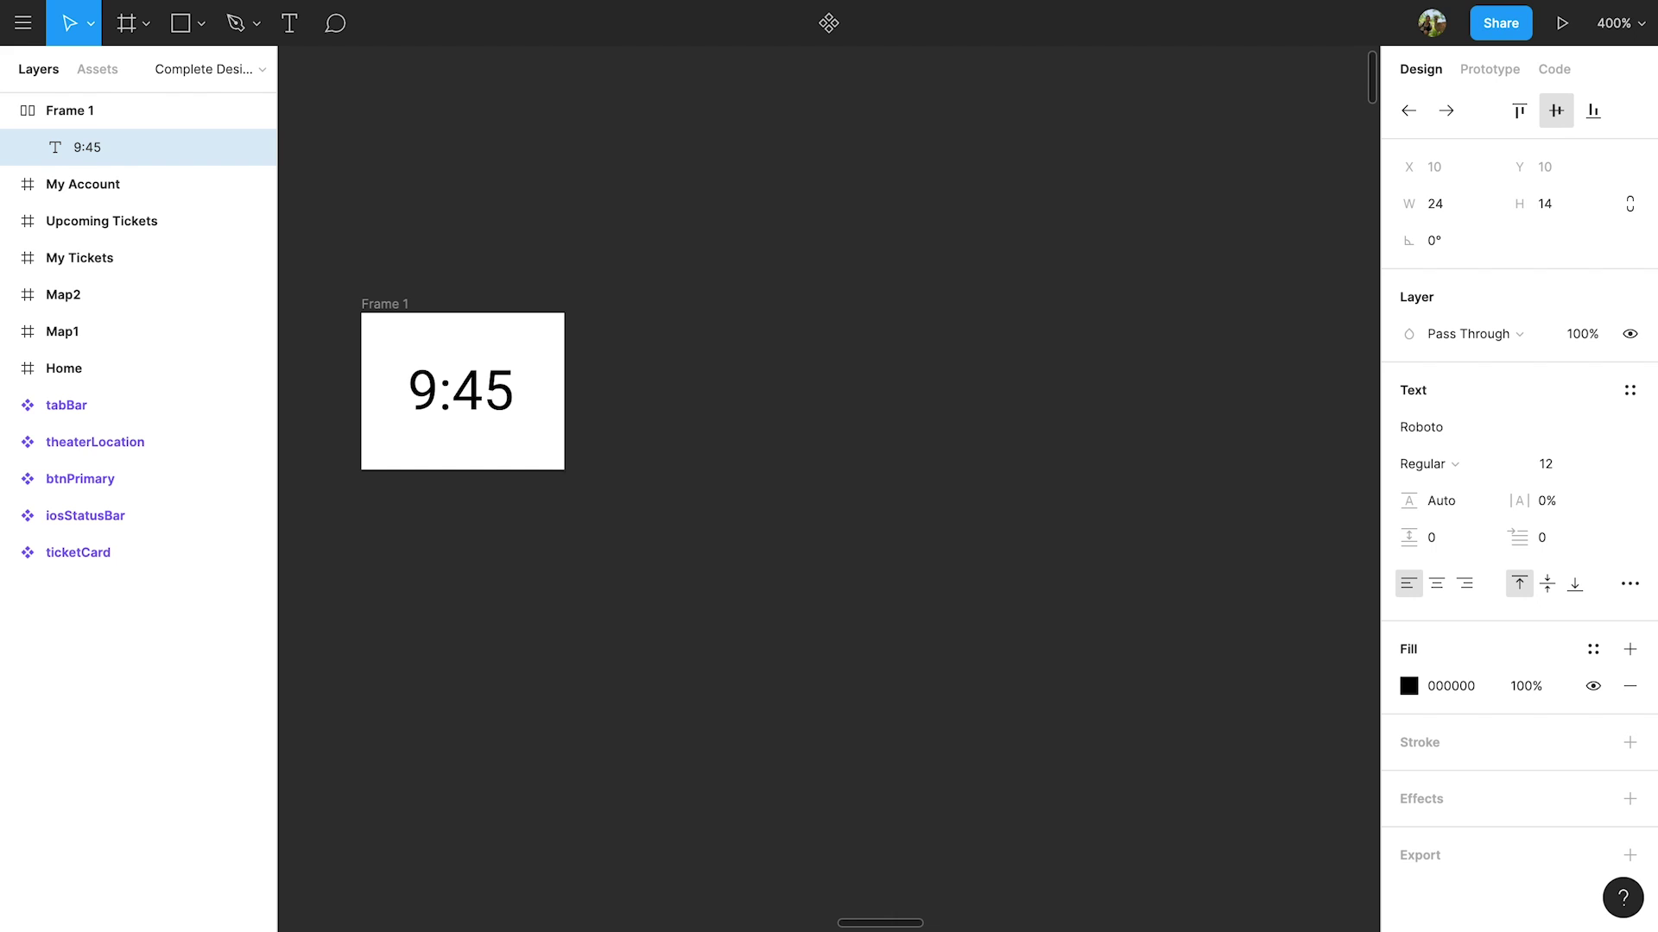
{"action": "double_click", "coordinate": [504, 390]}
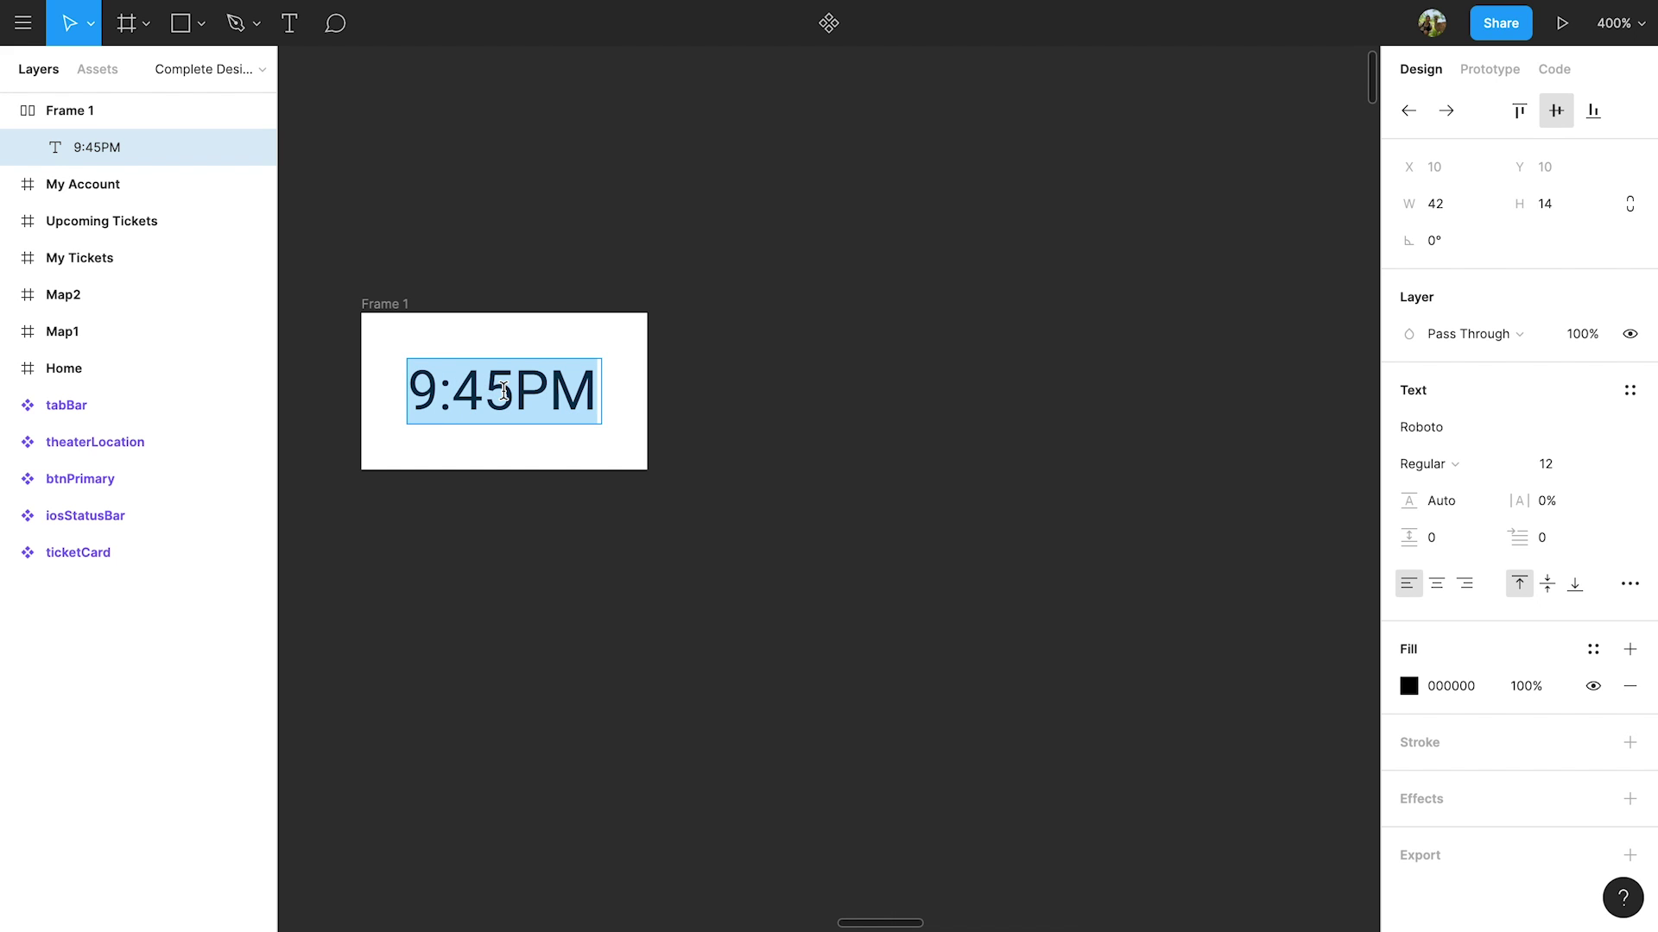
{"action": "type", "text": "3:30PM"}
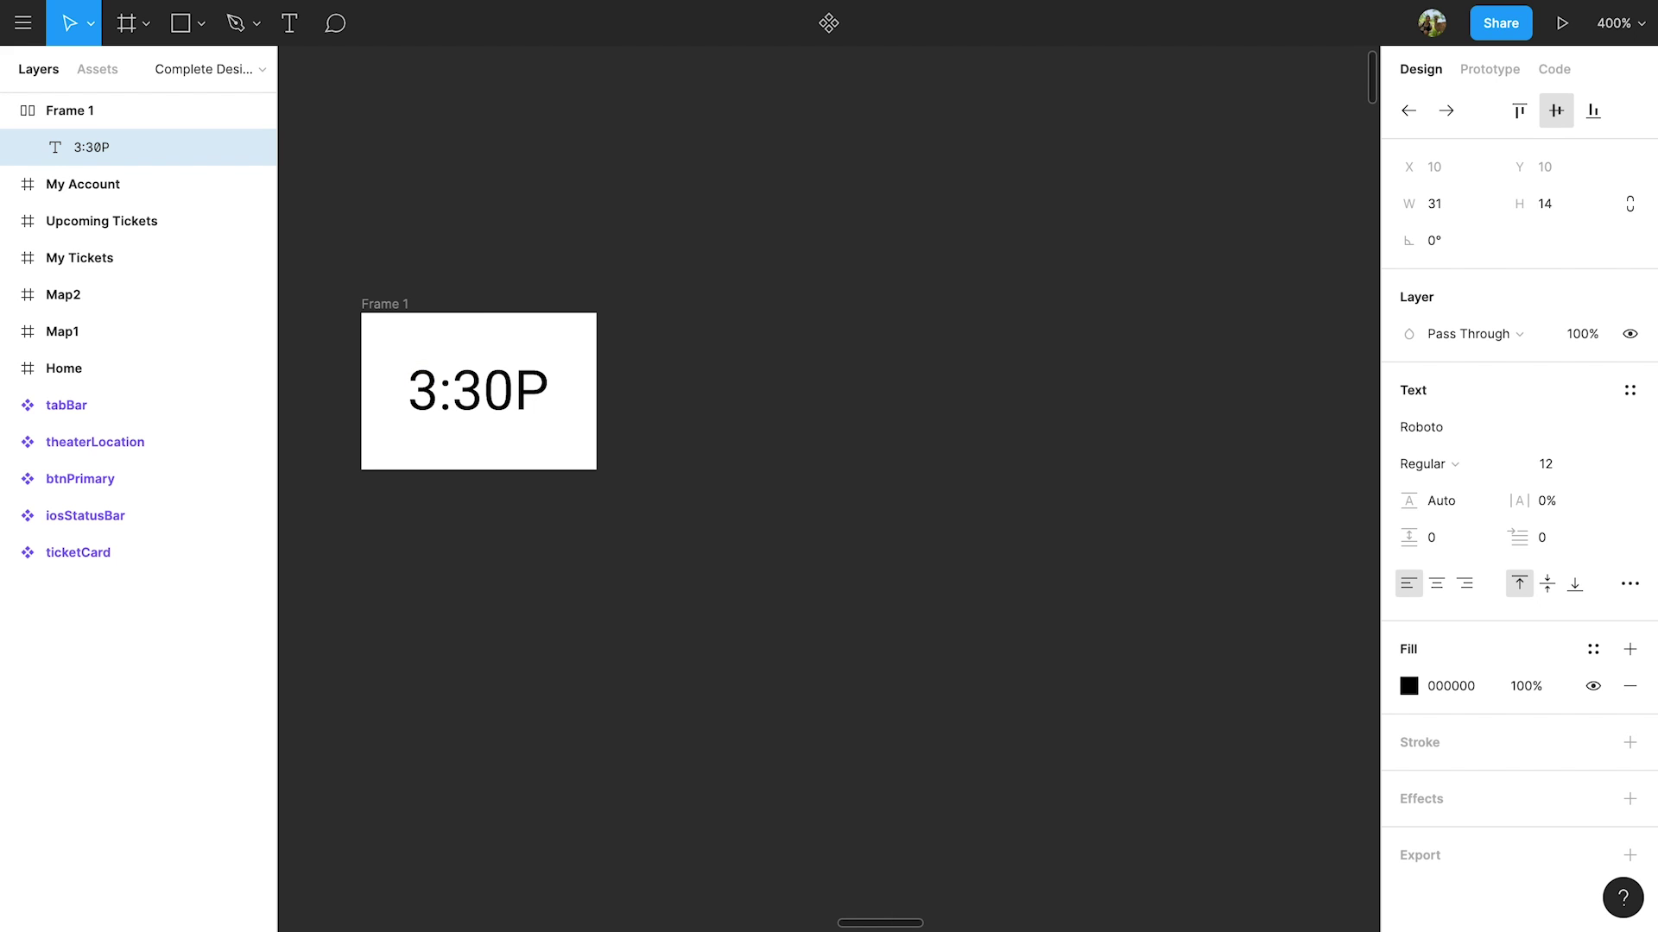
- Rename the auto layout frame around the 3:30PM text to "button"
{"action": "right_click", "coordinate": [102, 111]}
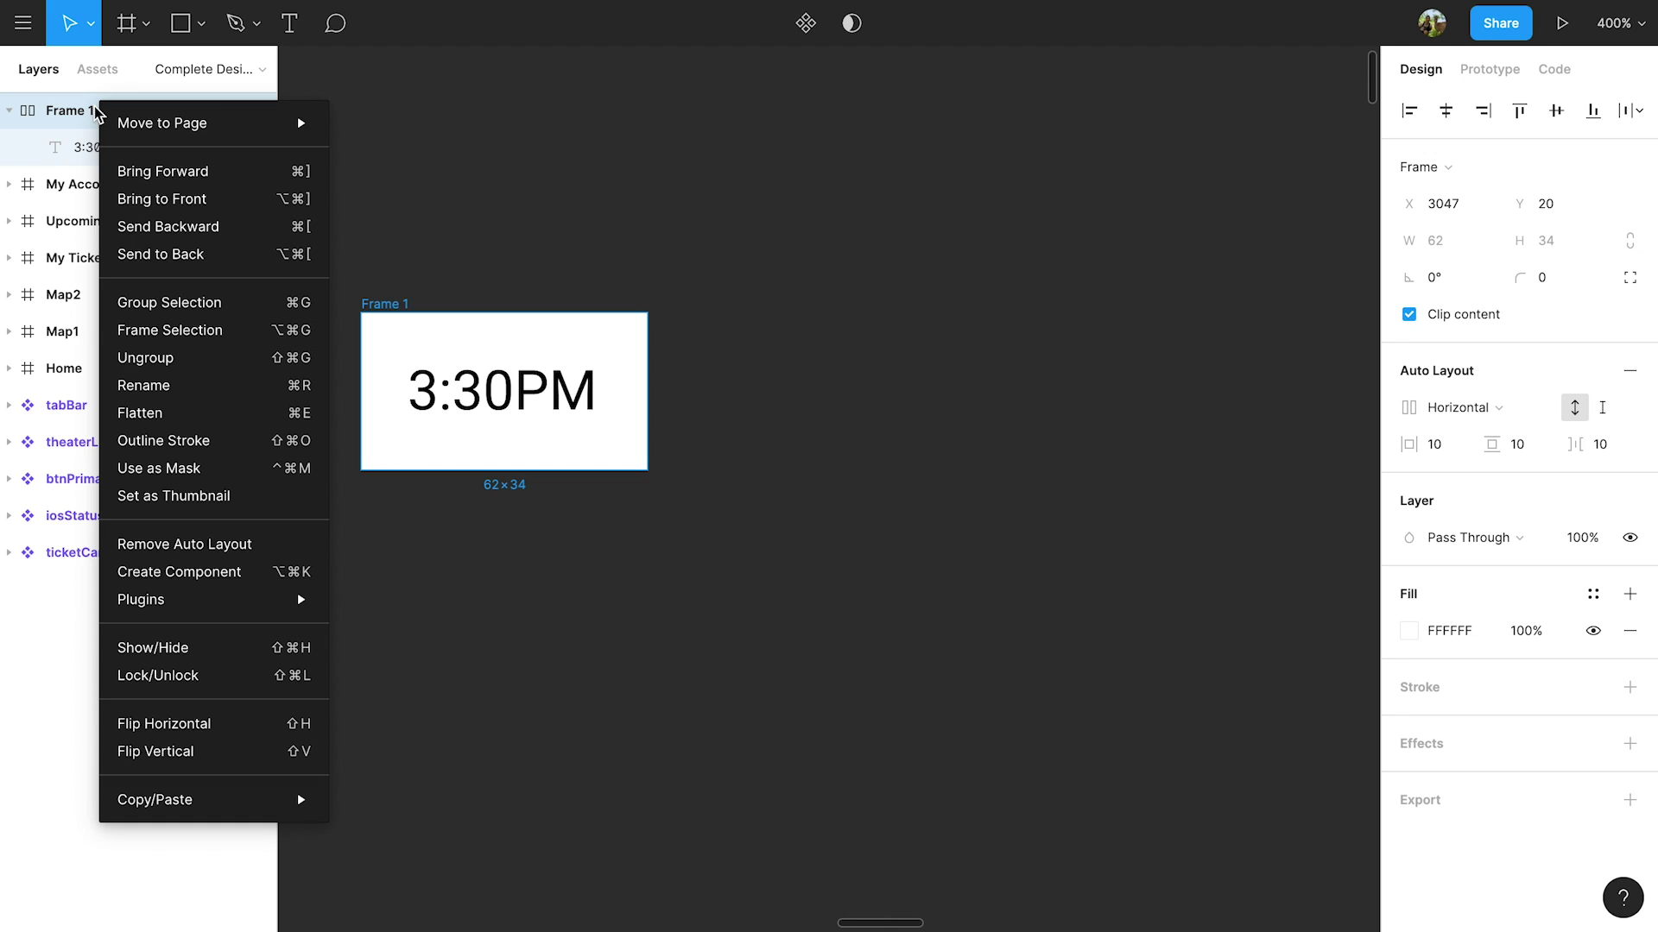
{"action": "left_click", "coordinate": [196, 386]}
{"action": "type", "text": "button"}
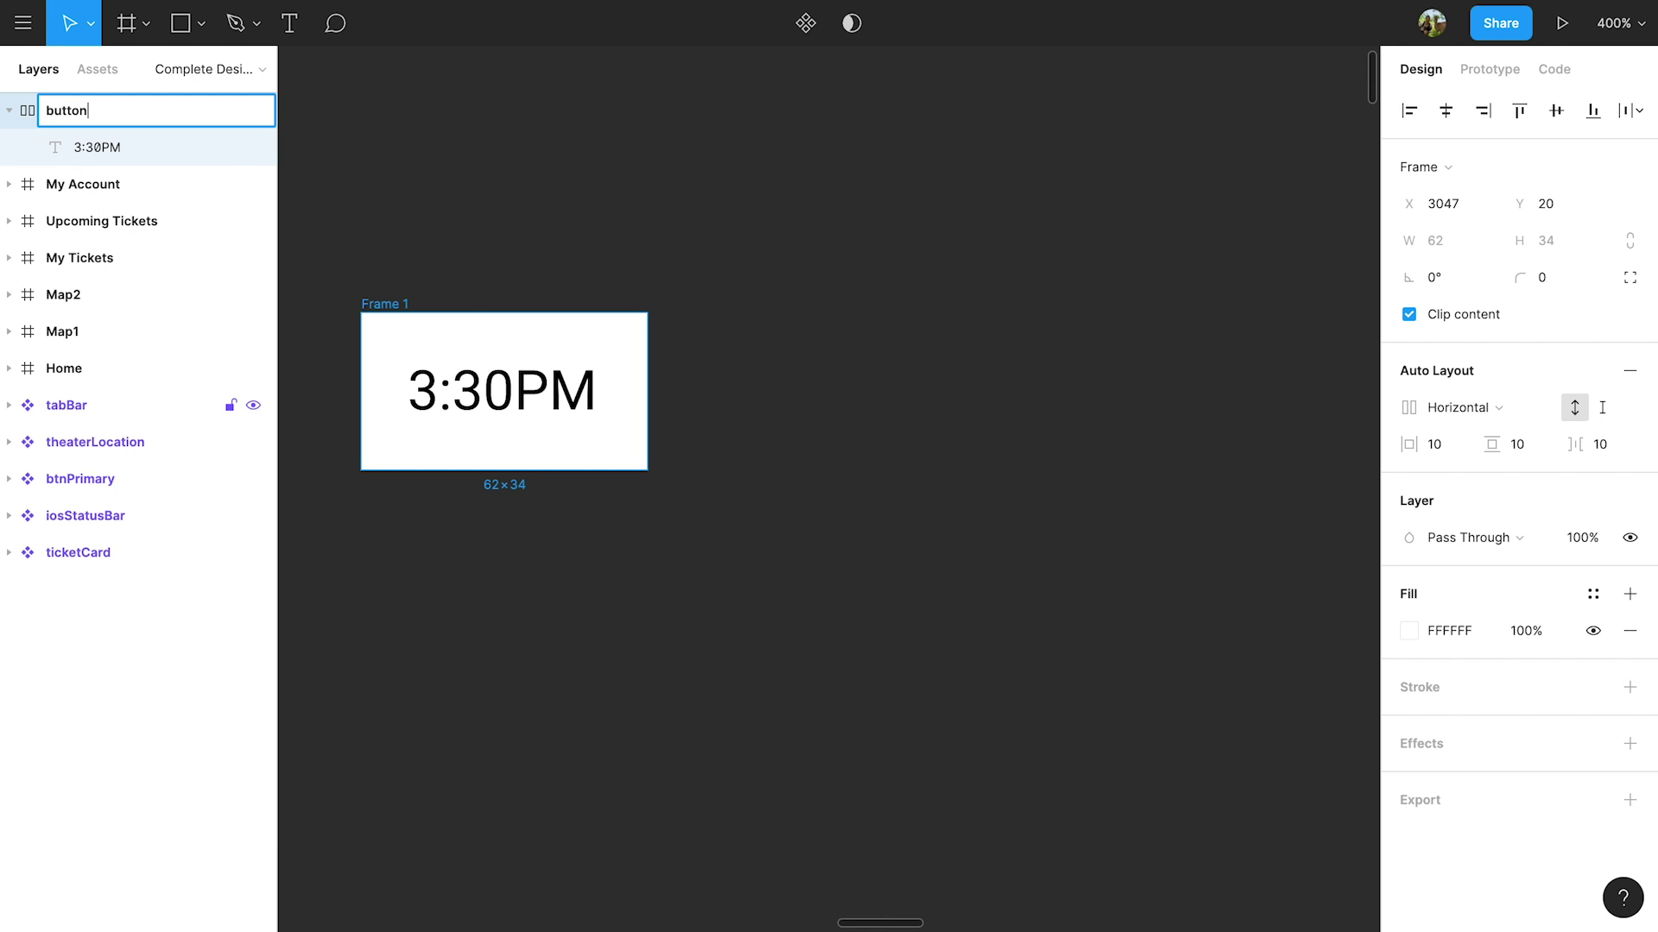
{"action": "key", "text": "Return"}
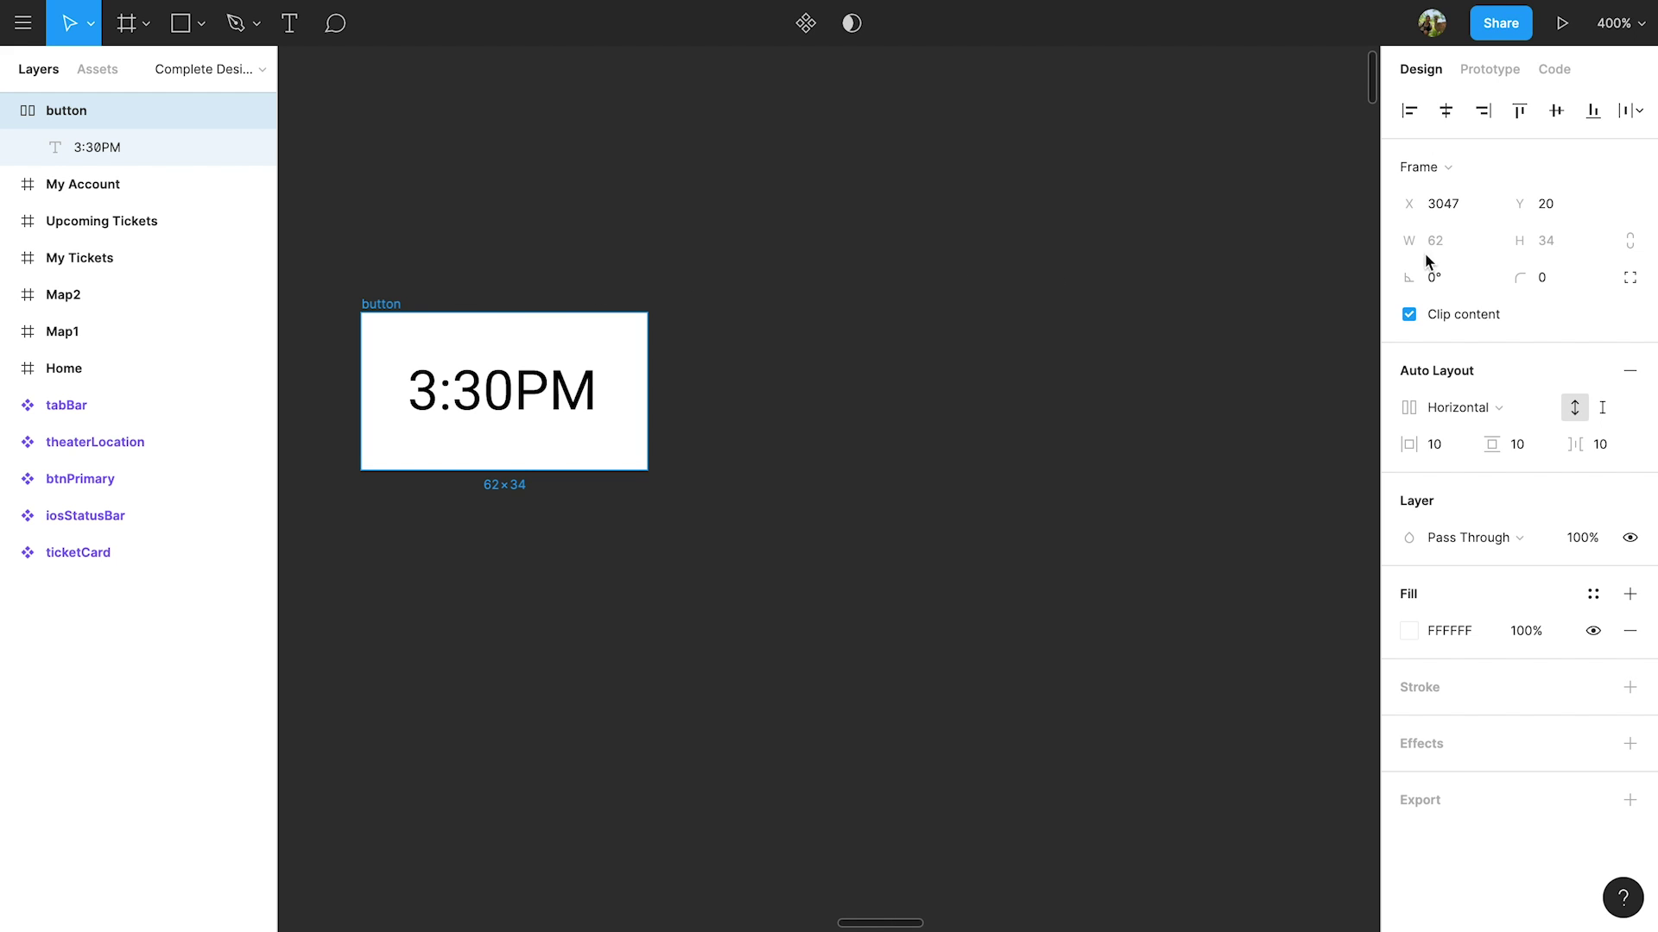
- Set the button frame's corner radius to 8 and its fill colour to 444444
{"action": "left_click", "coordinate": [1561, 275]}
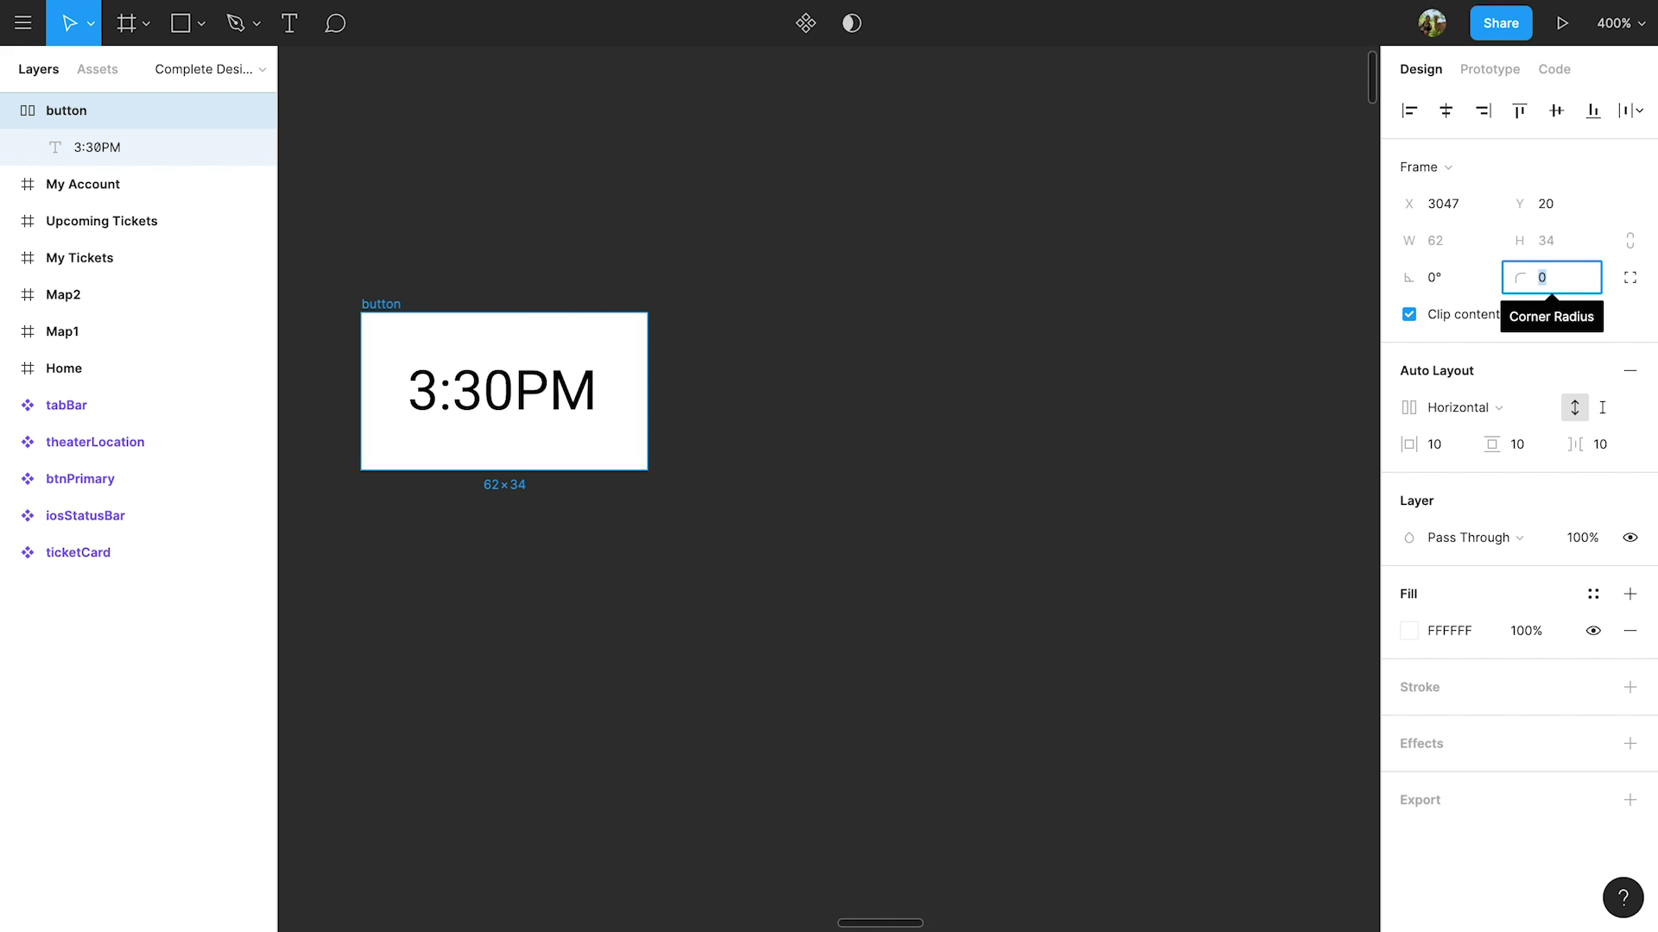
{"action": "type", "text": "8"}
{"action": "key", "text": "Return"}
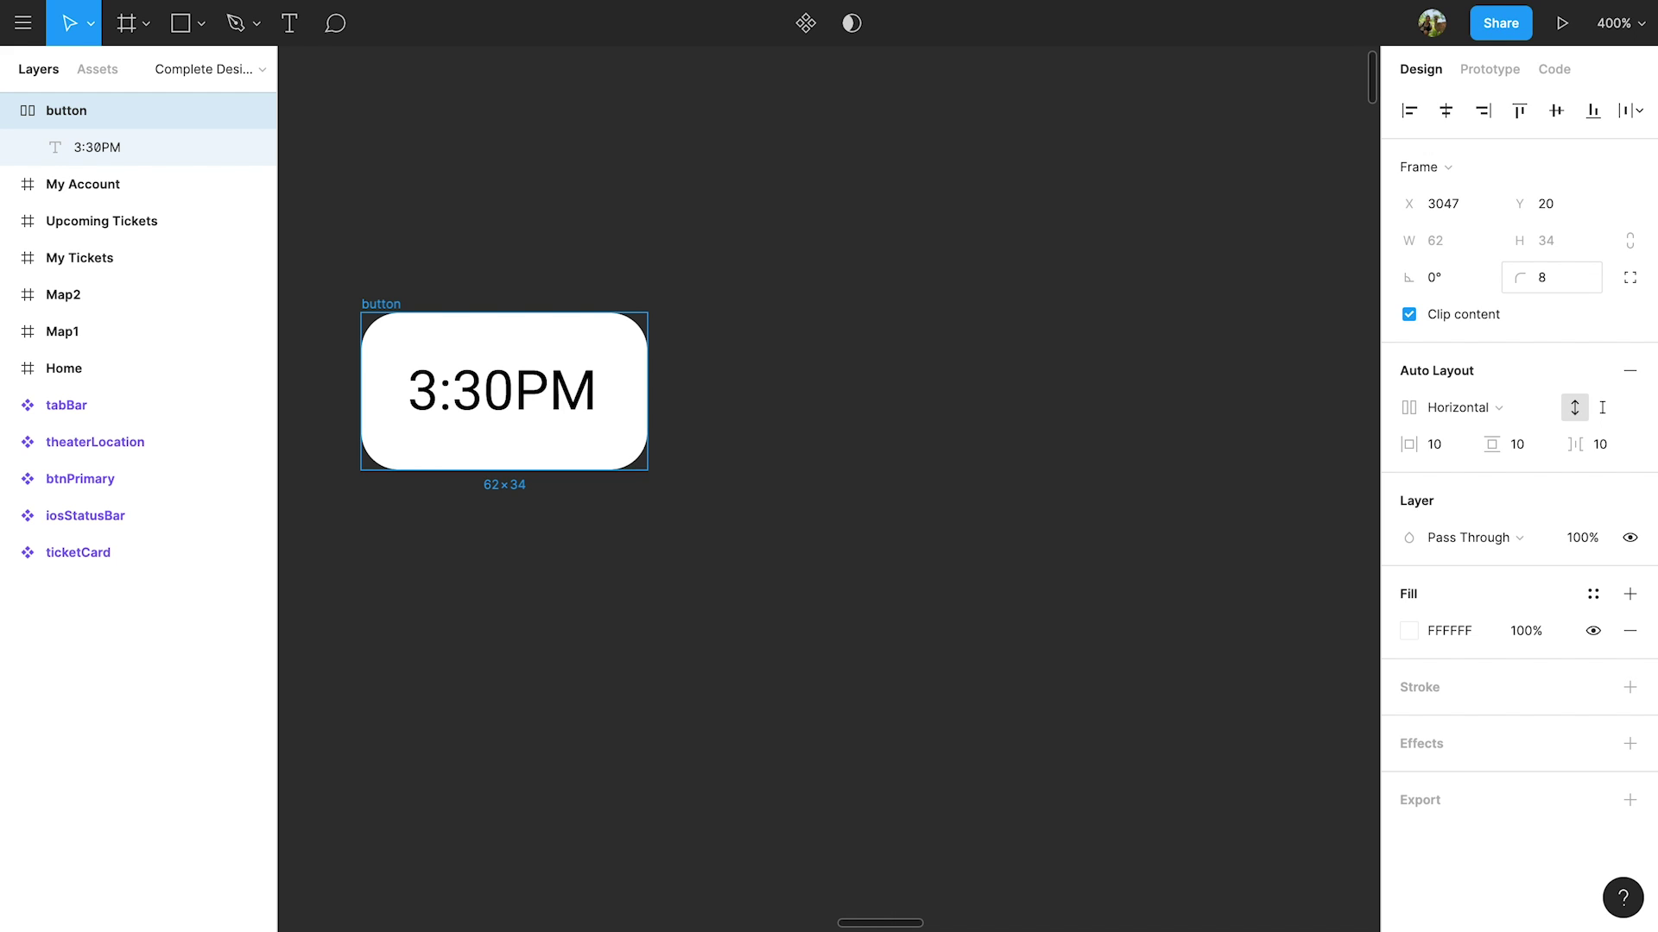
{"action": "left_click", "coordinate": [1473, 624]}
{"action": "type", "text": "4"}
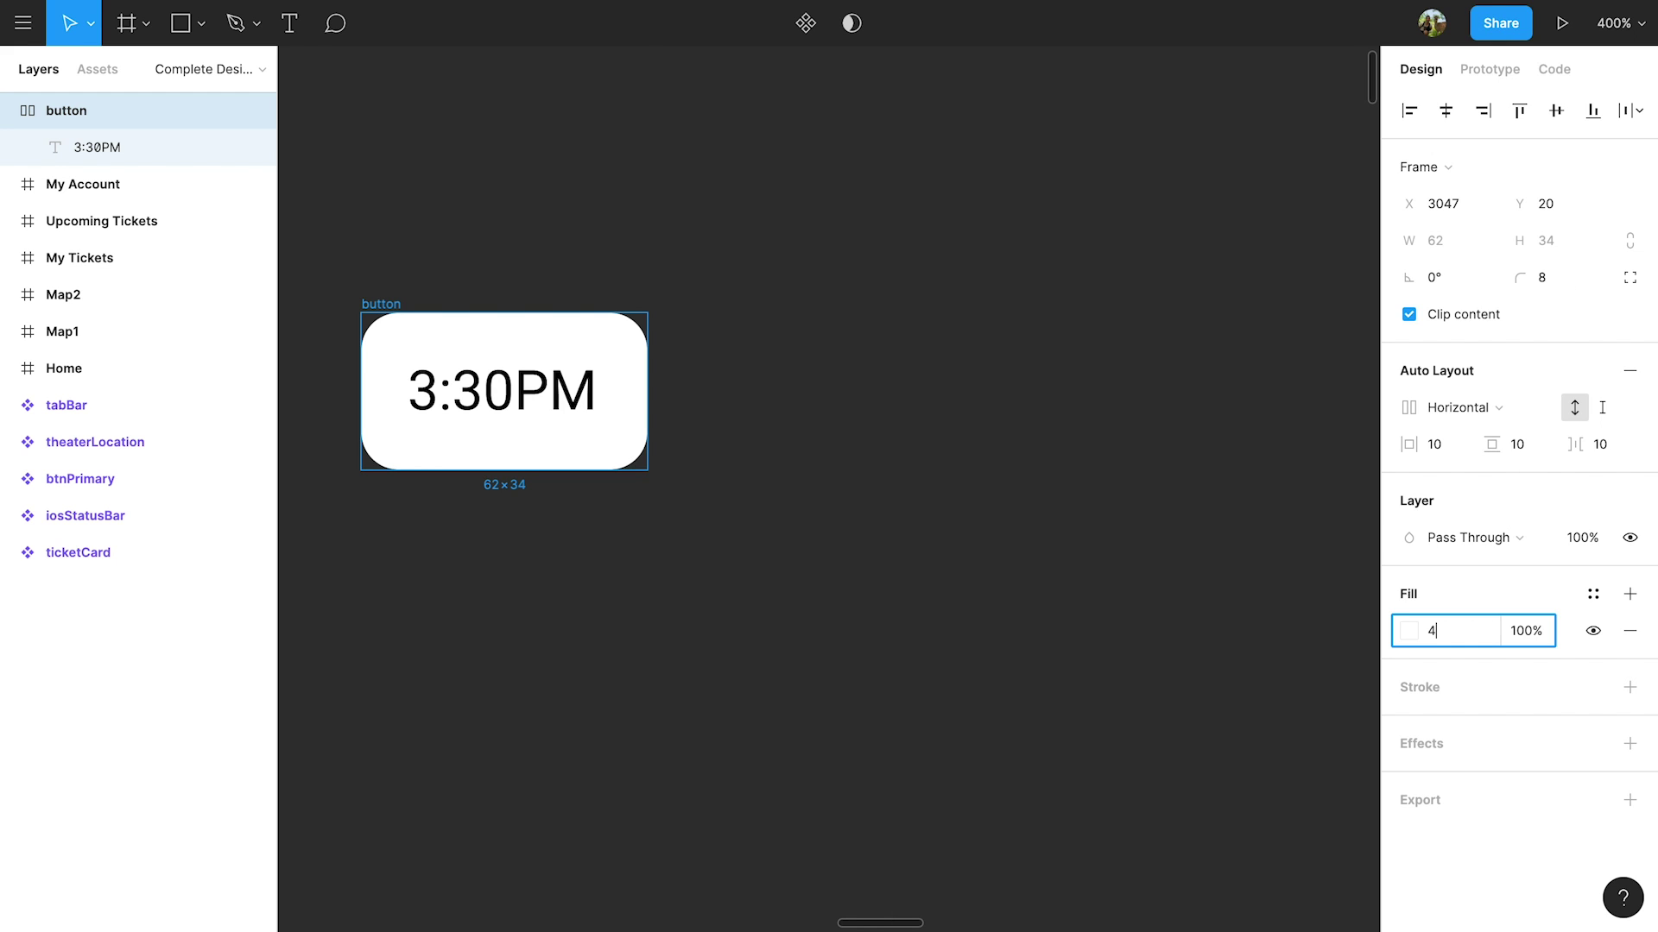
{"action": "key", "text": "Return"}
- Set the fill colour of the button's 3:30PM text to EEEEEE
{"action": "key", "text": "Return"}
{"action": "left_click", "coordinate": [1468, 685]}
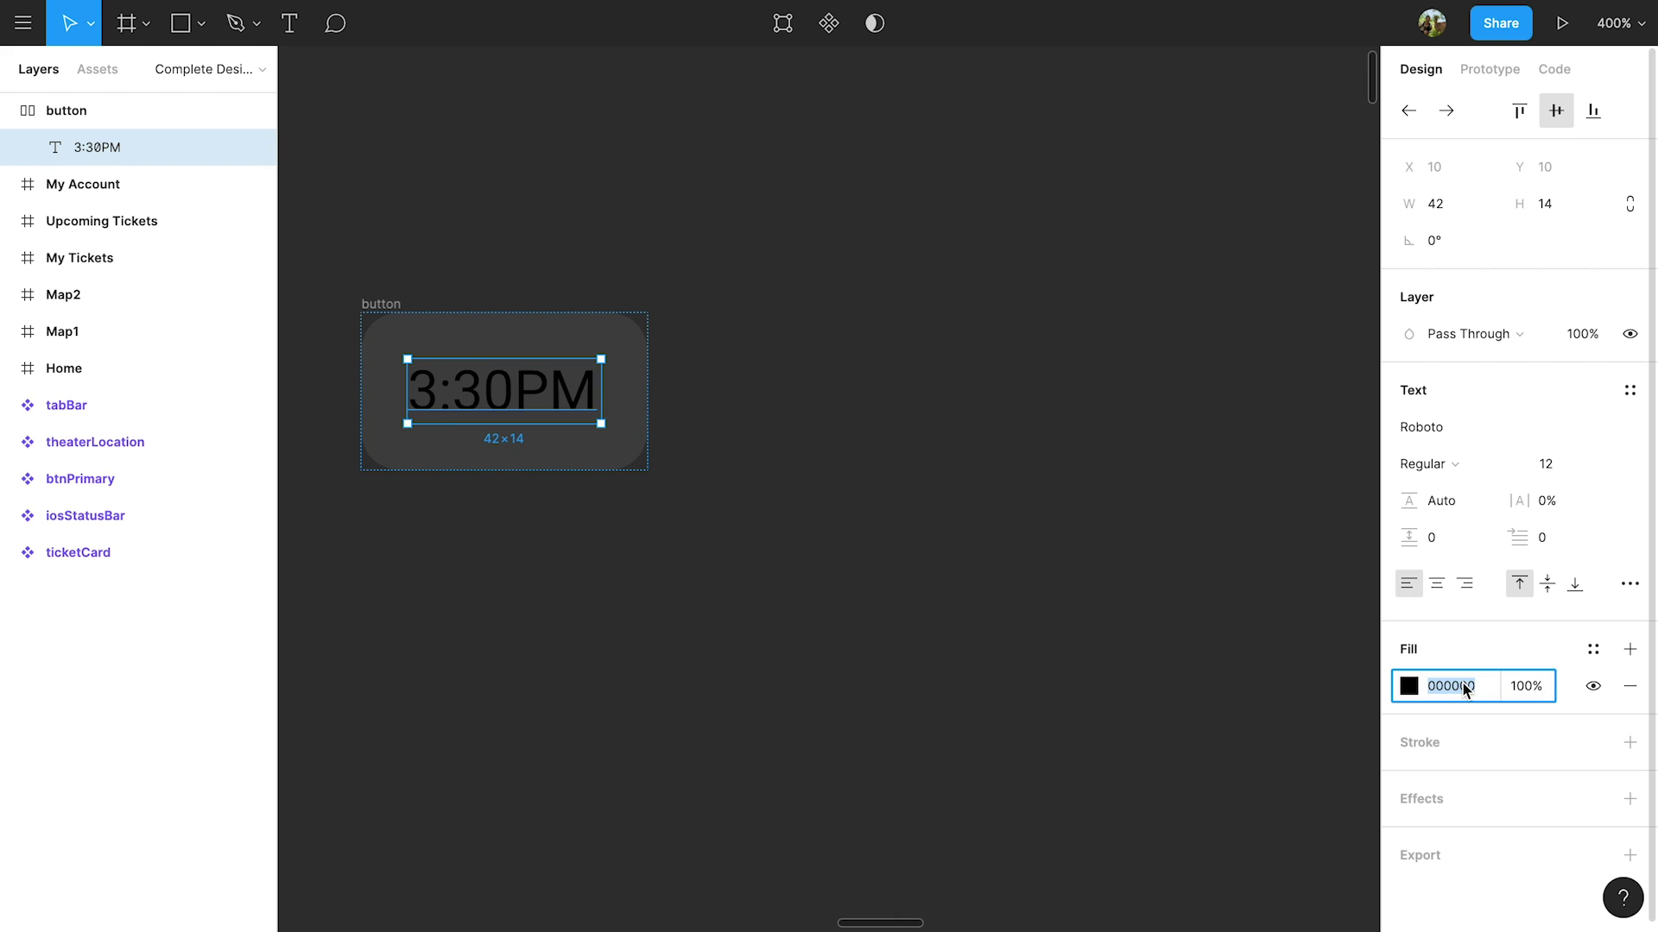
{"action": "type", "text": "e"}
{"action": "key", "text": "Return"}
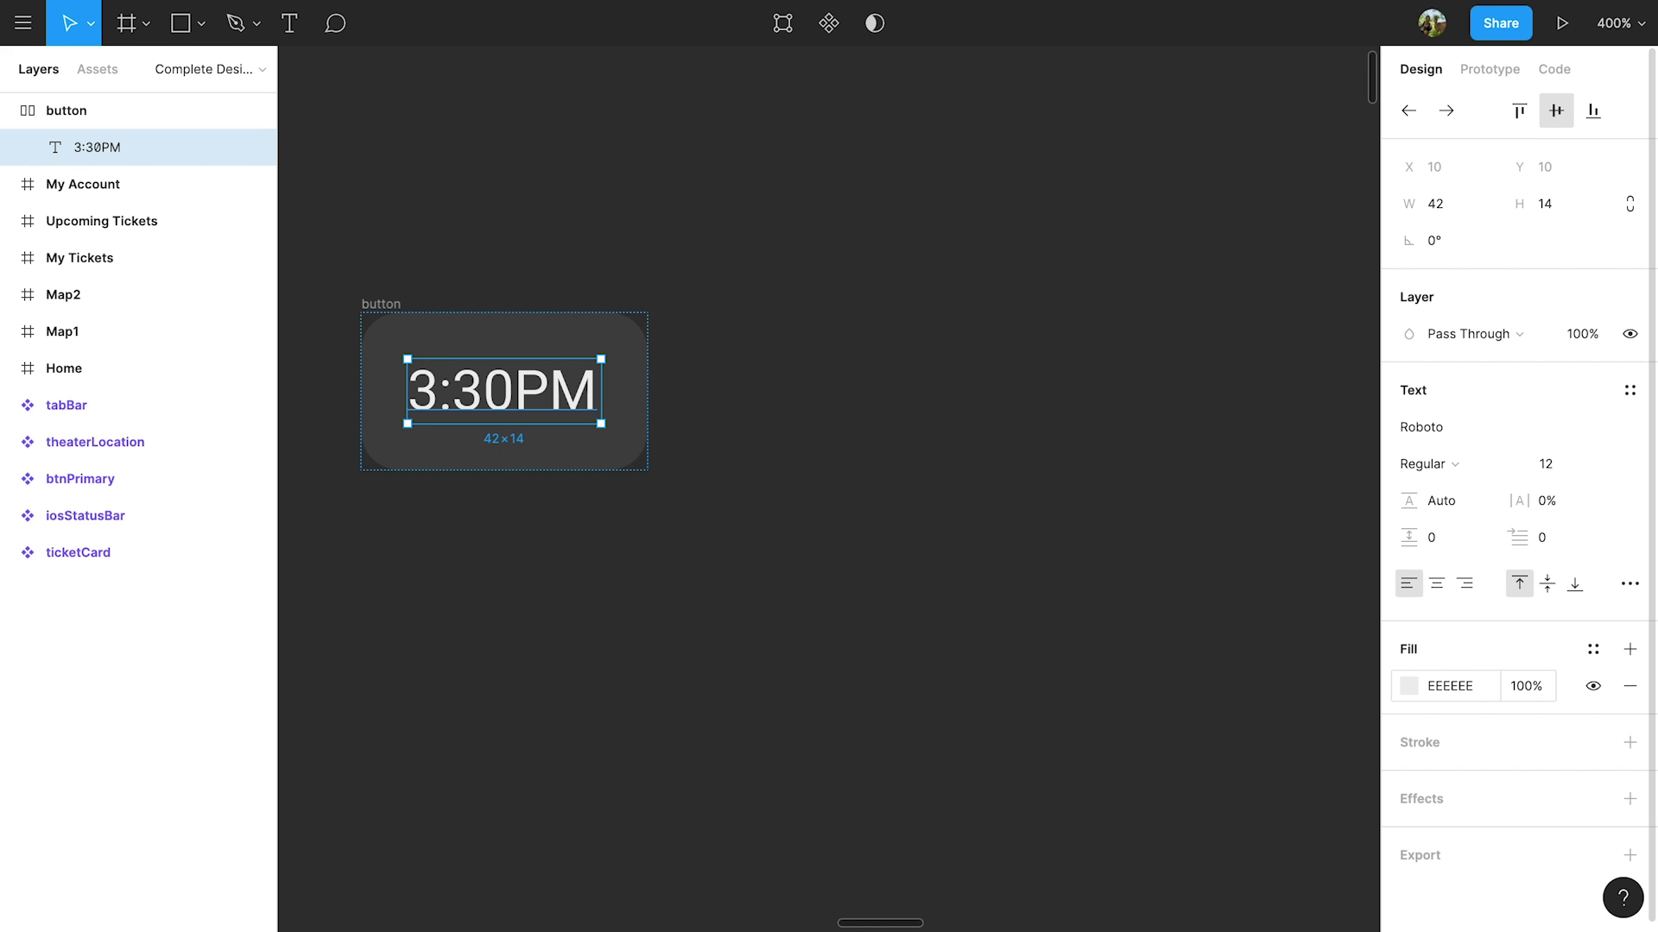
- Wrap the button in a new auto layout frame and duplicate the button twice inside it, leaving the outer frame selected
{"action": "left_click", "coordinate": [395, 307]}
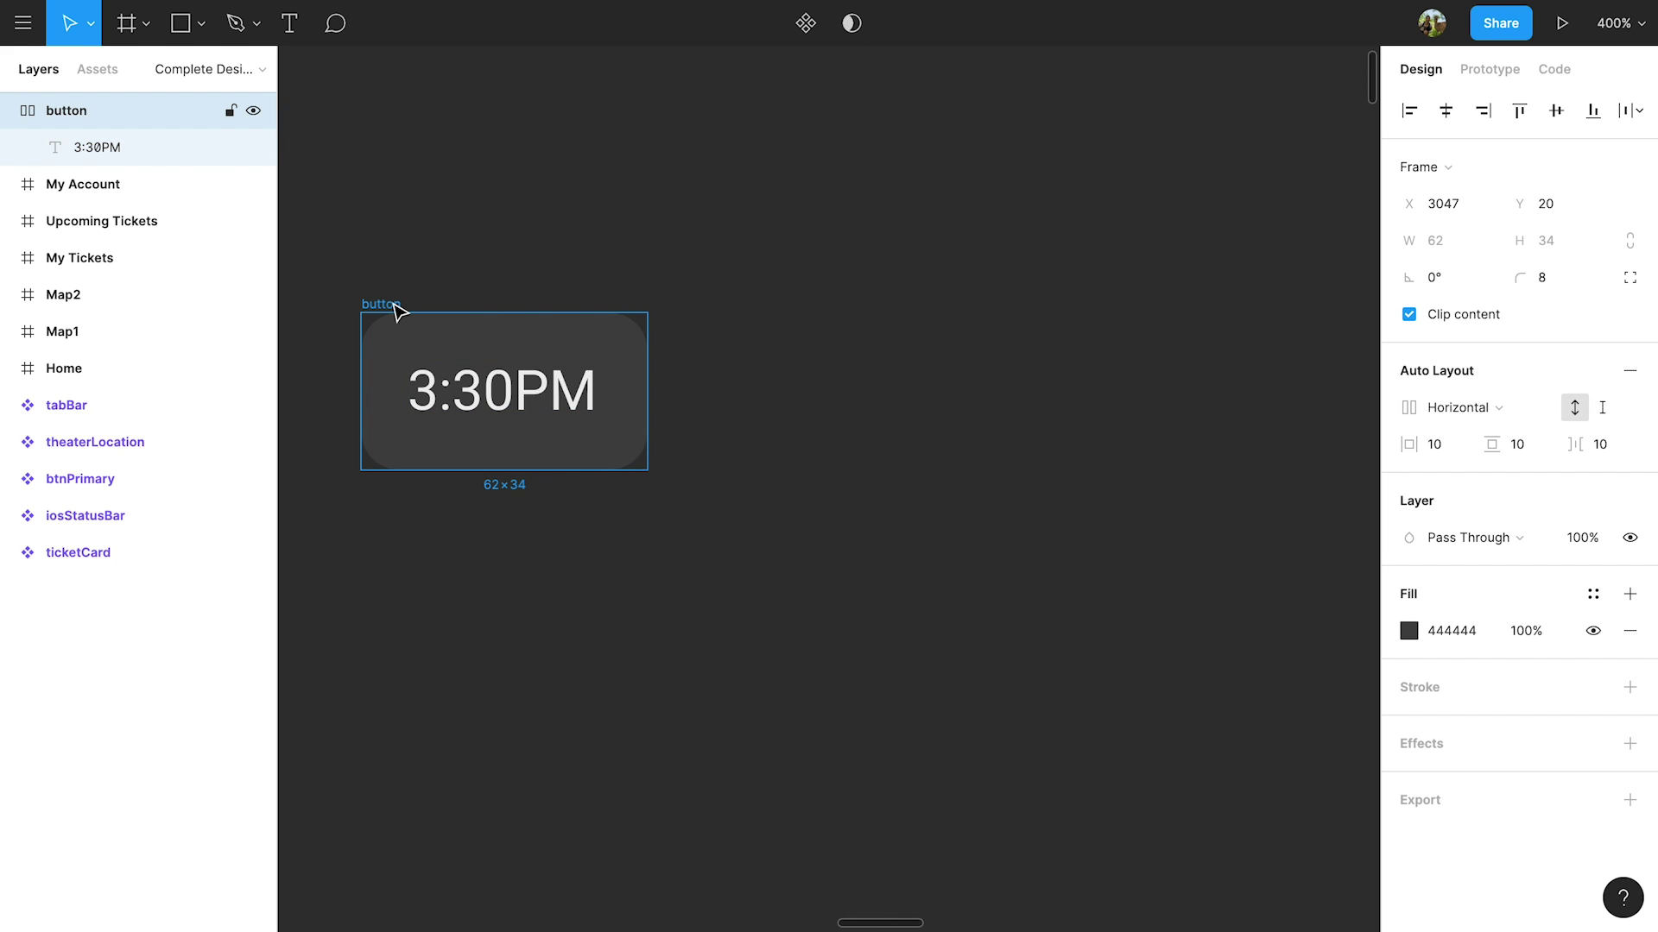
{"action": "key", "text": "shift+a"}
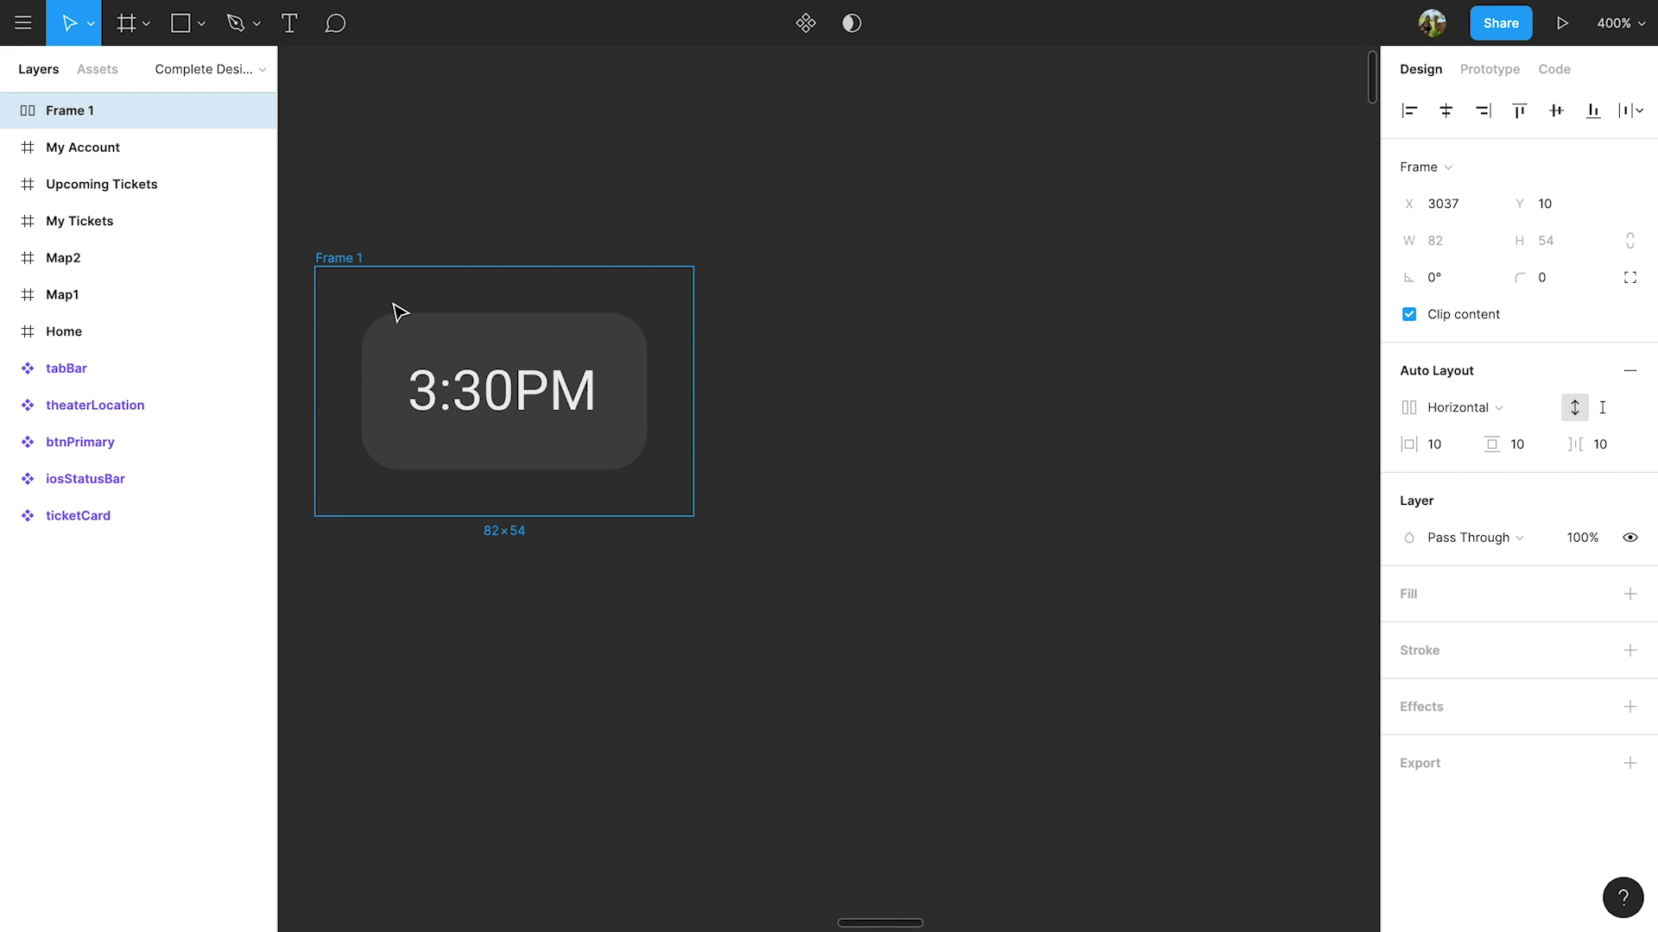
{"action": "left_click", "coordinate": [411, 336]}
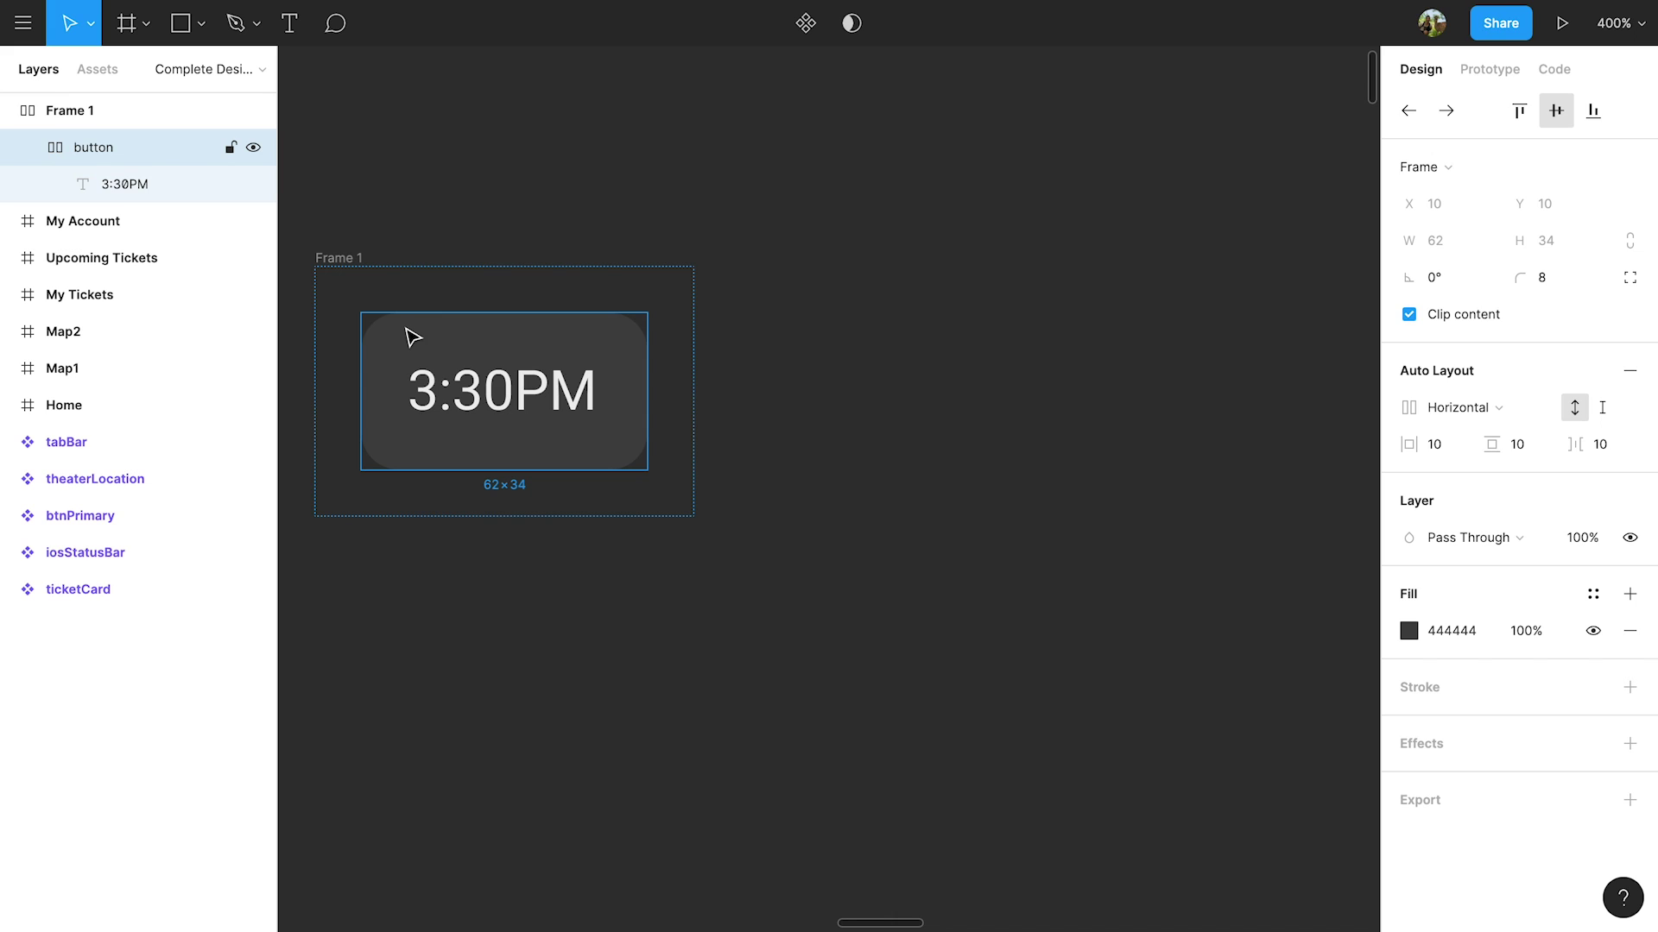
{"action": "key", "text": "ctrl+d"}
{"action": "key", "text": "ctrl+d"}
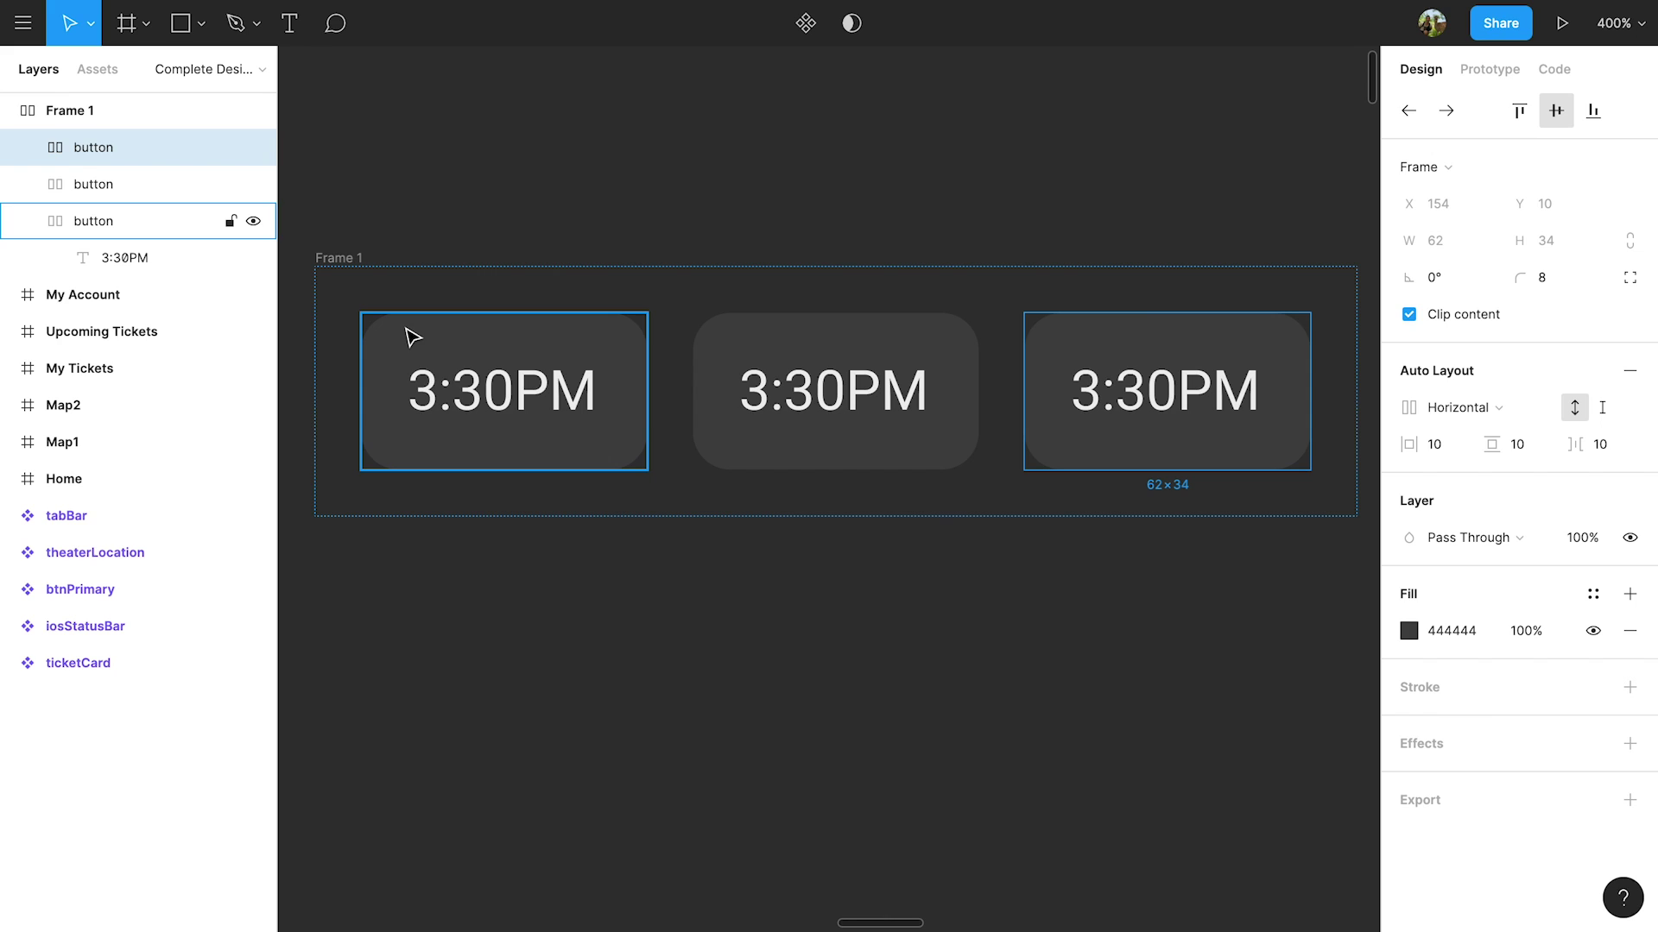
{"action": "key", "text": "Escape"}
- Try the vertical auto layout direction on the outer frame and switch it back to horizontal
{"action": "left_click", "coordinate": [1517, 411]}
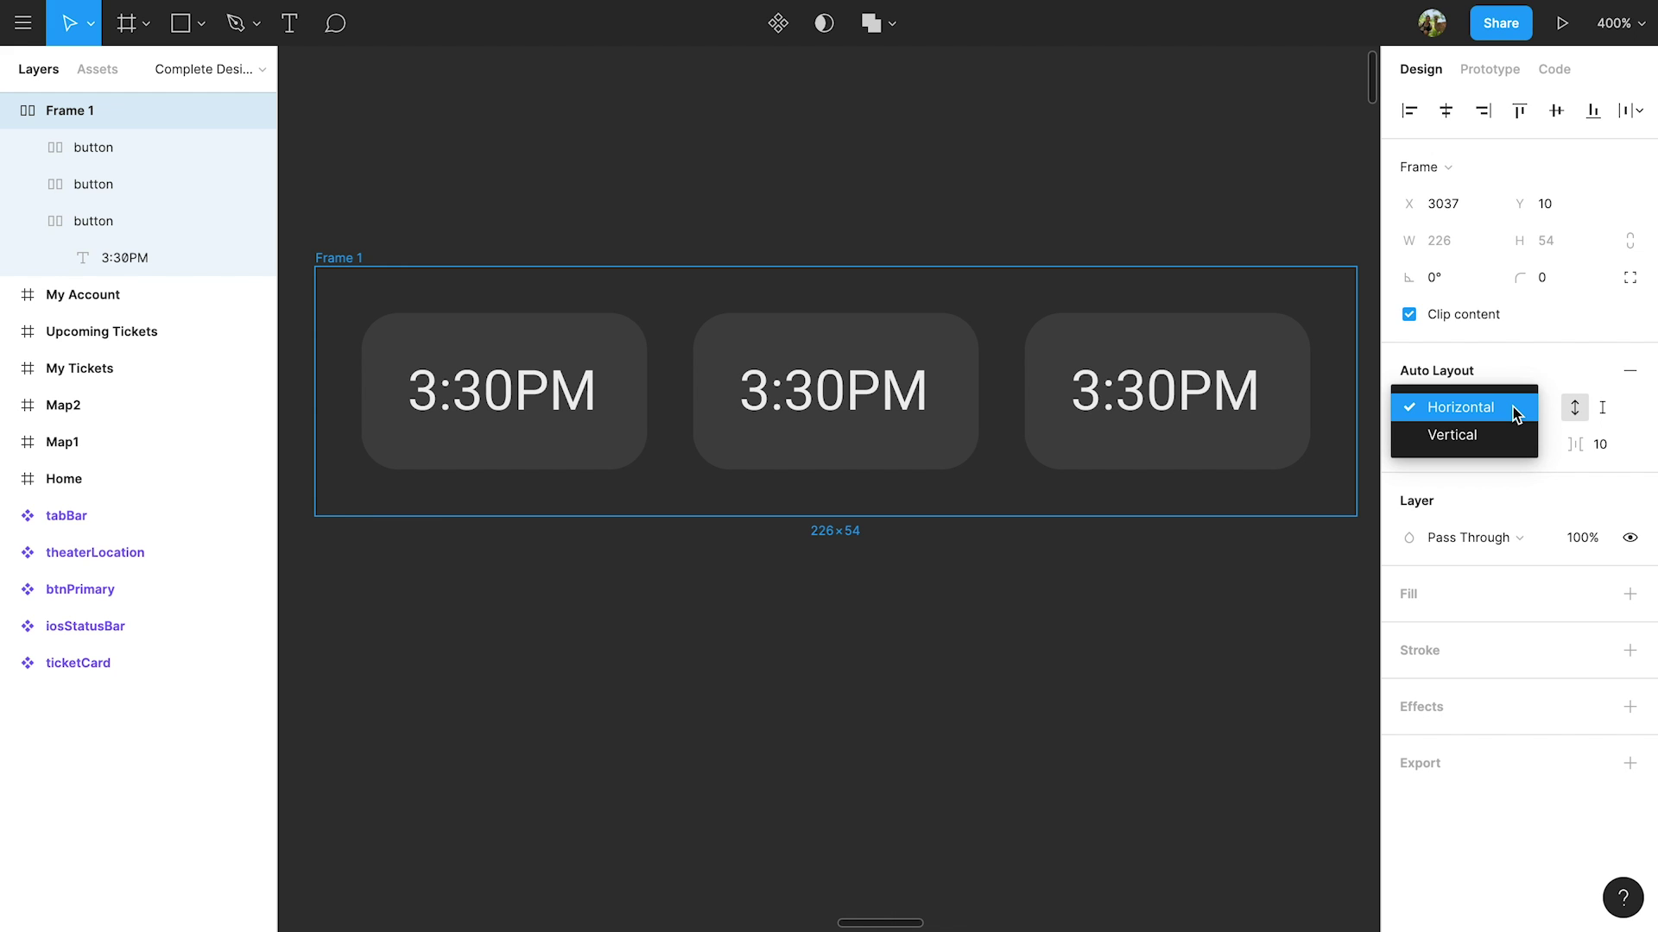
{"action": "left_click", "coordinate": [1511, 435]}
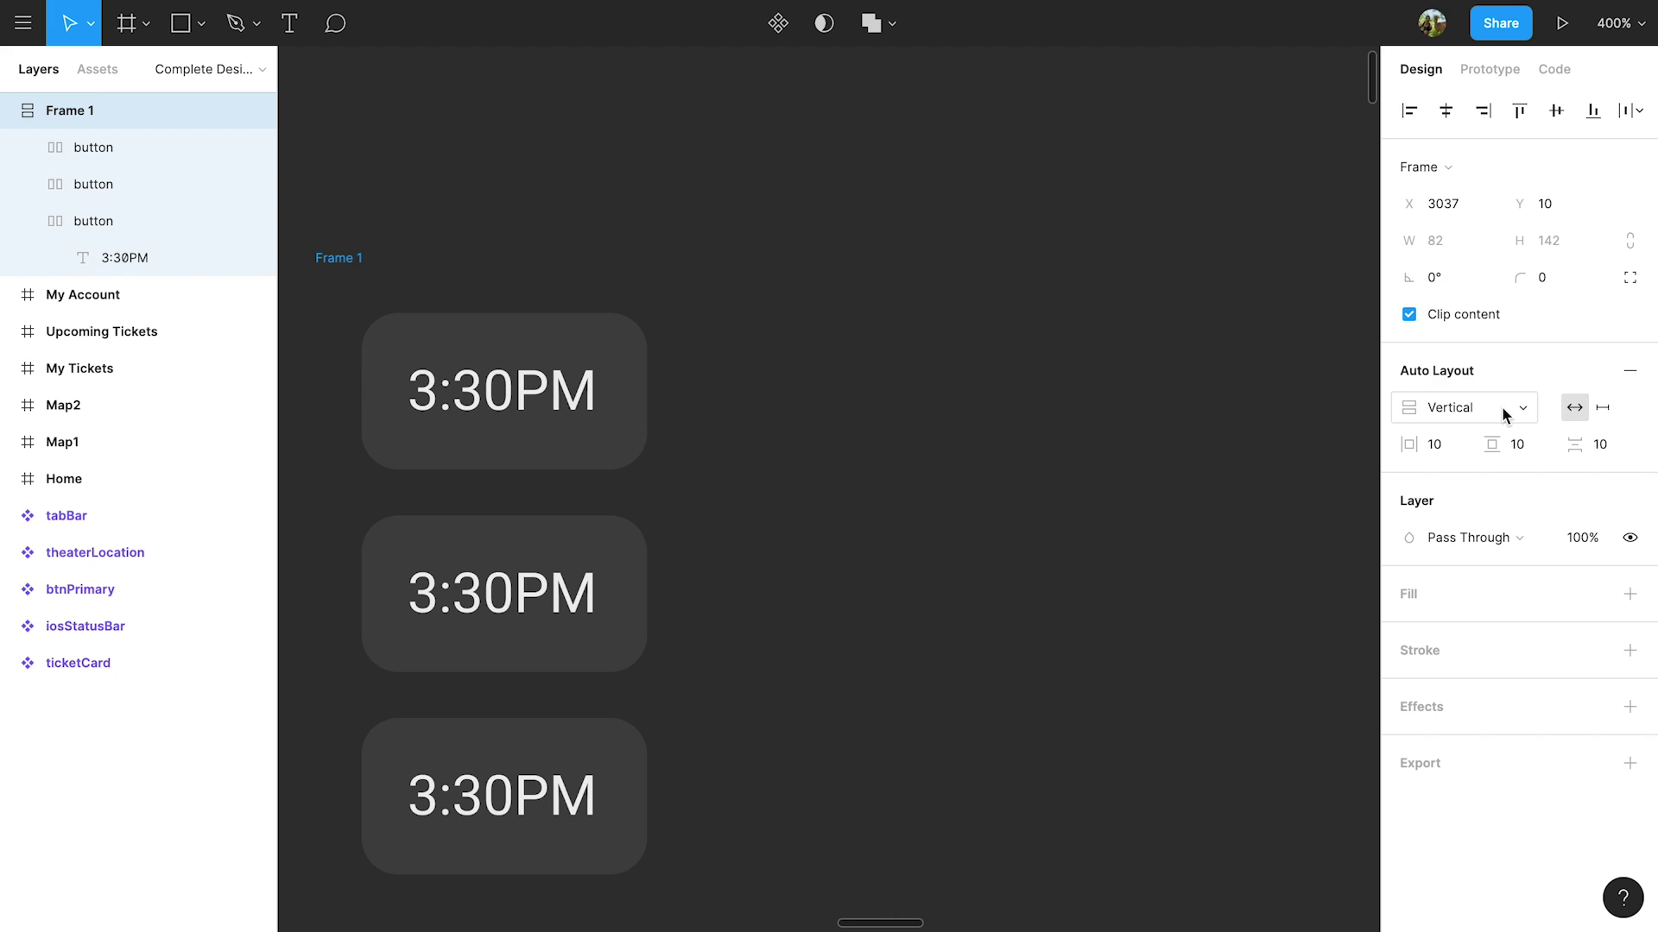
{"action": "left_click", "coordinate": [1504, 414]}
{"action": "left_click", "coordinate": [1502, 385]}
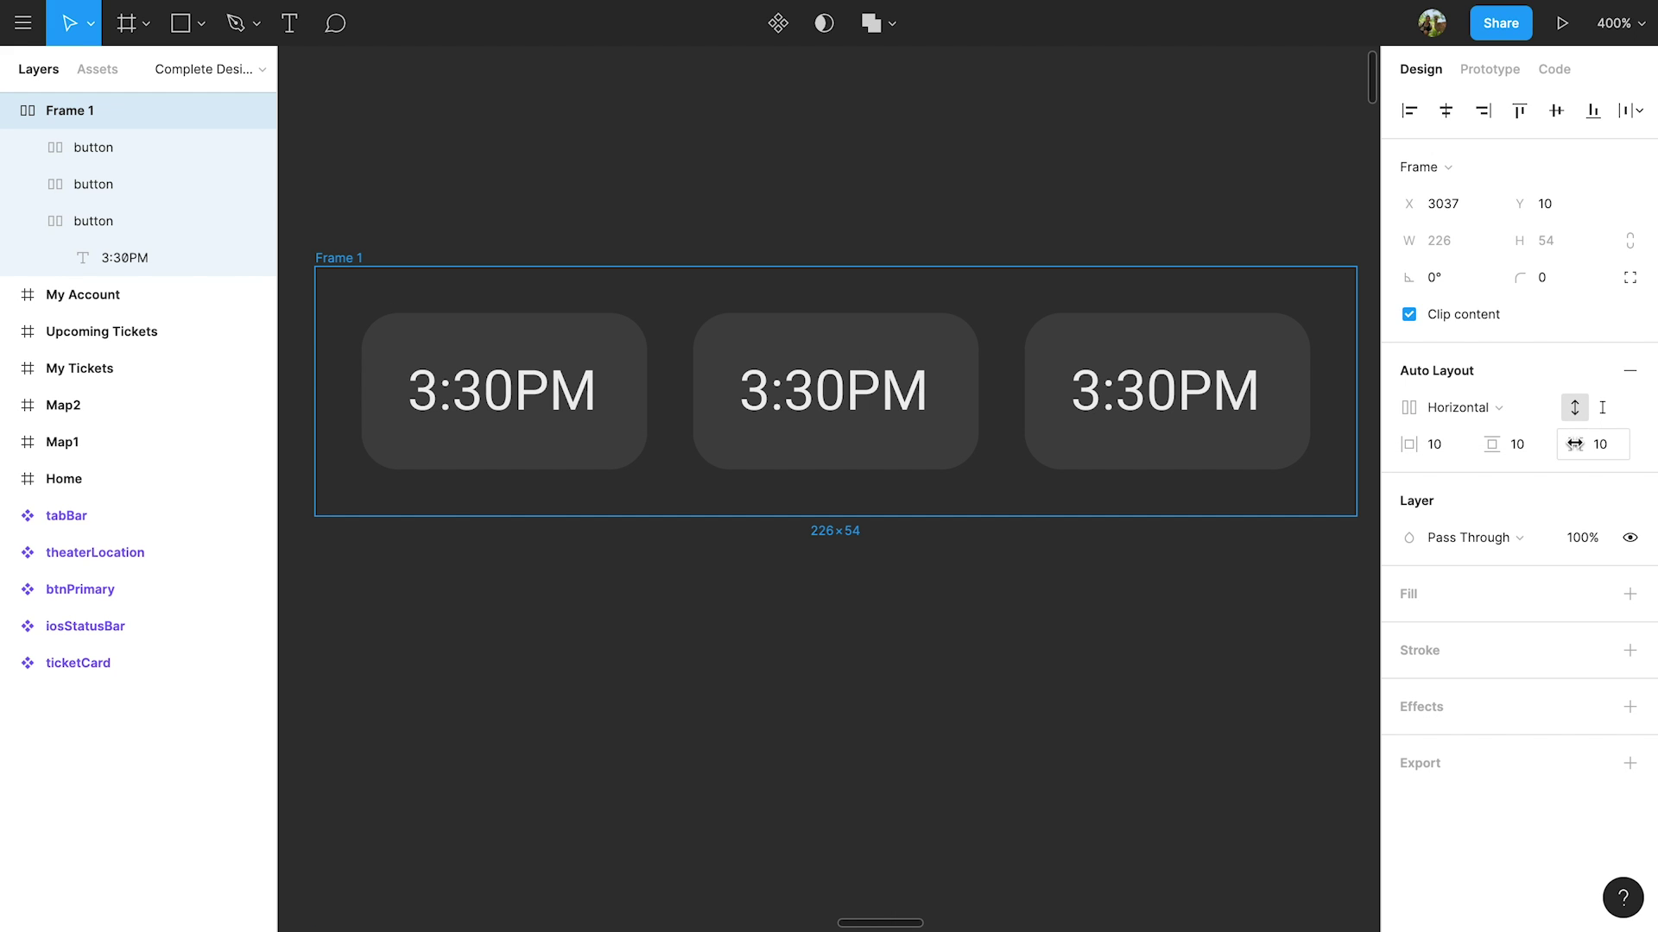
- Set the outer frame's spacing between items to 8 and its horizontal padding to 0
{"action": "left_click", "coordinate": [1606, 443]}
{"action": "type", "text": "8"}
{"action": "key", "text": "Return"}
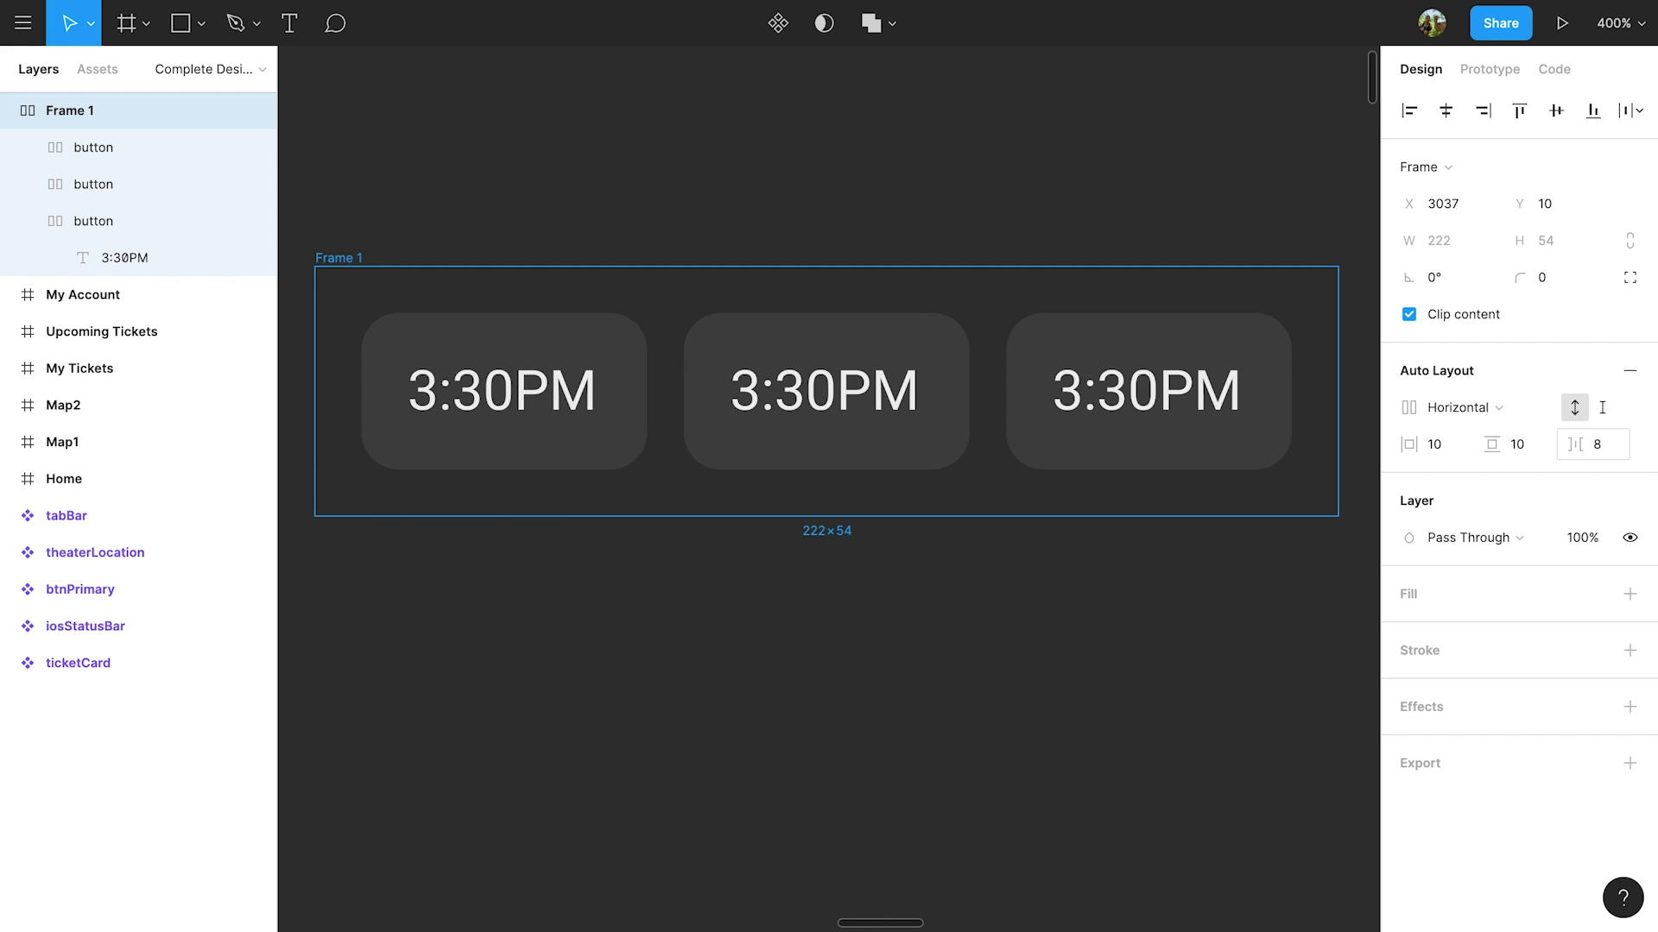
{"action": "left_click", "coordinate": [1447, 446]}
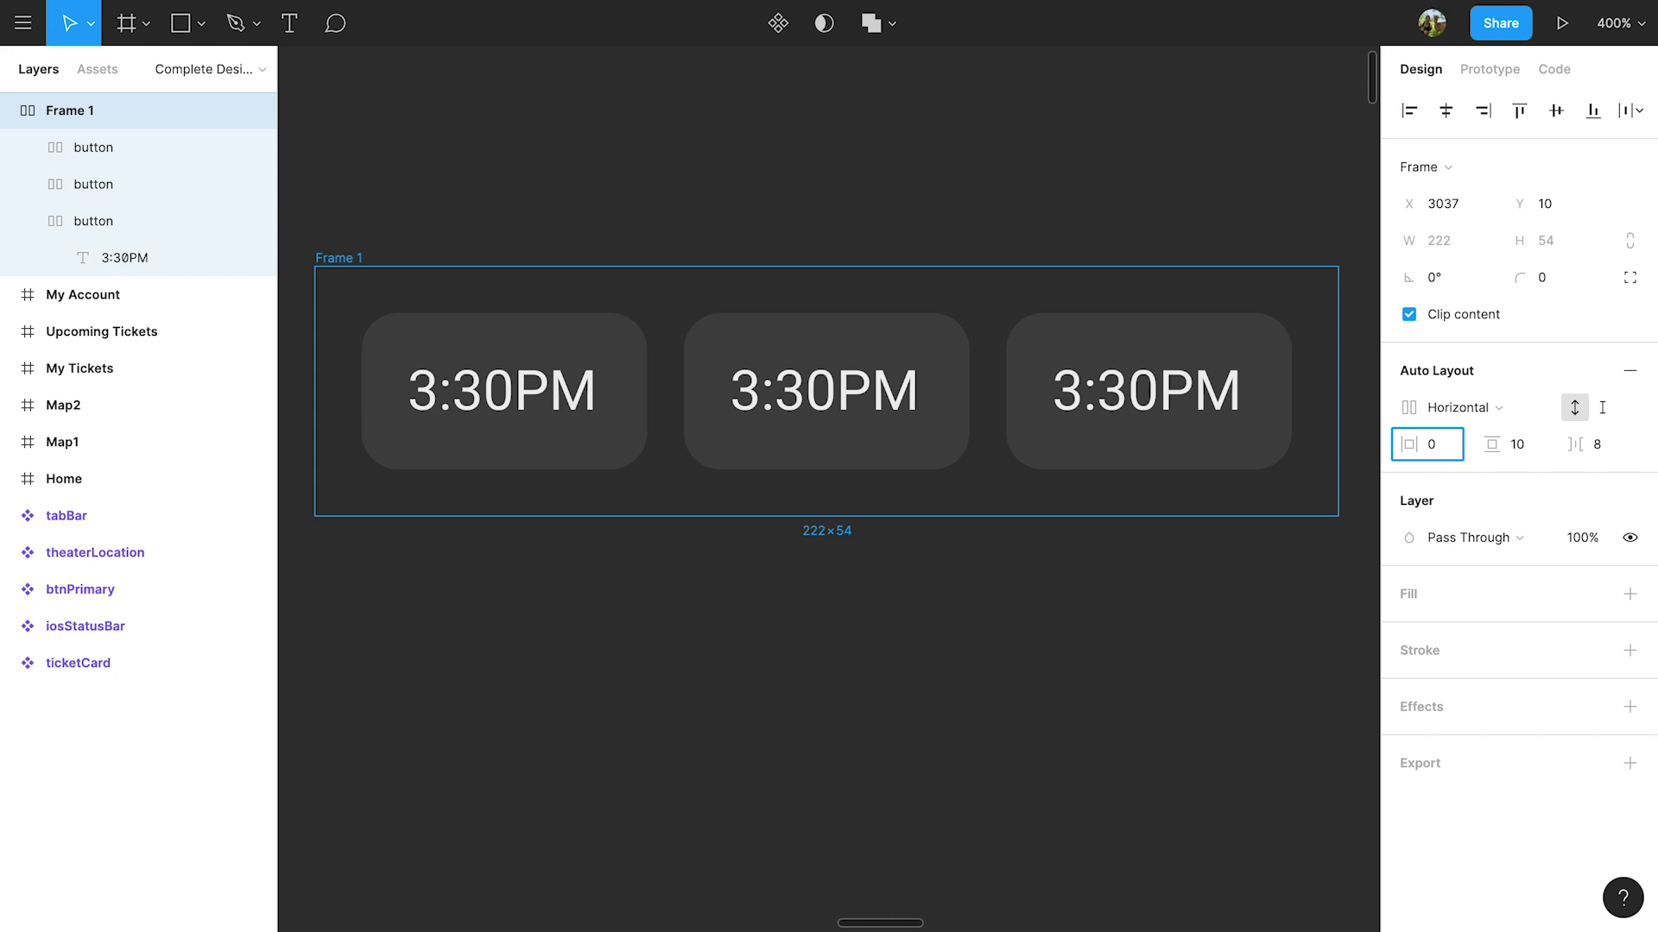
{"action": "key", "text": "Return"}
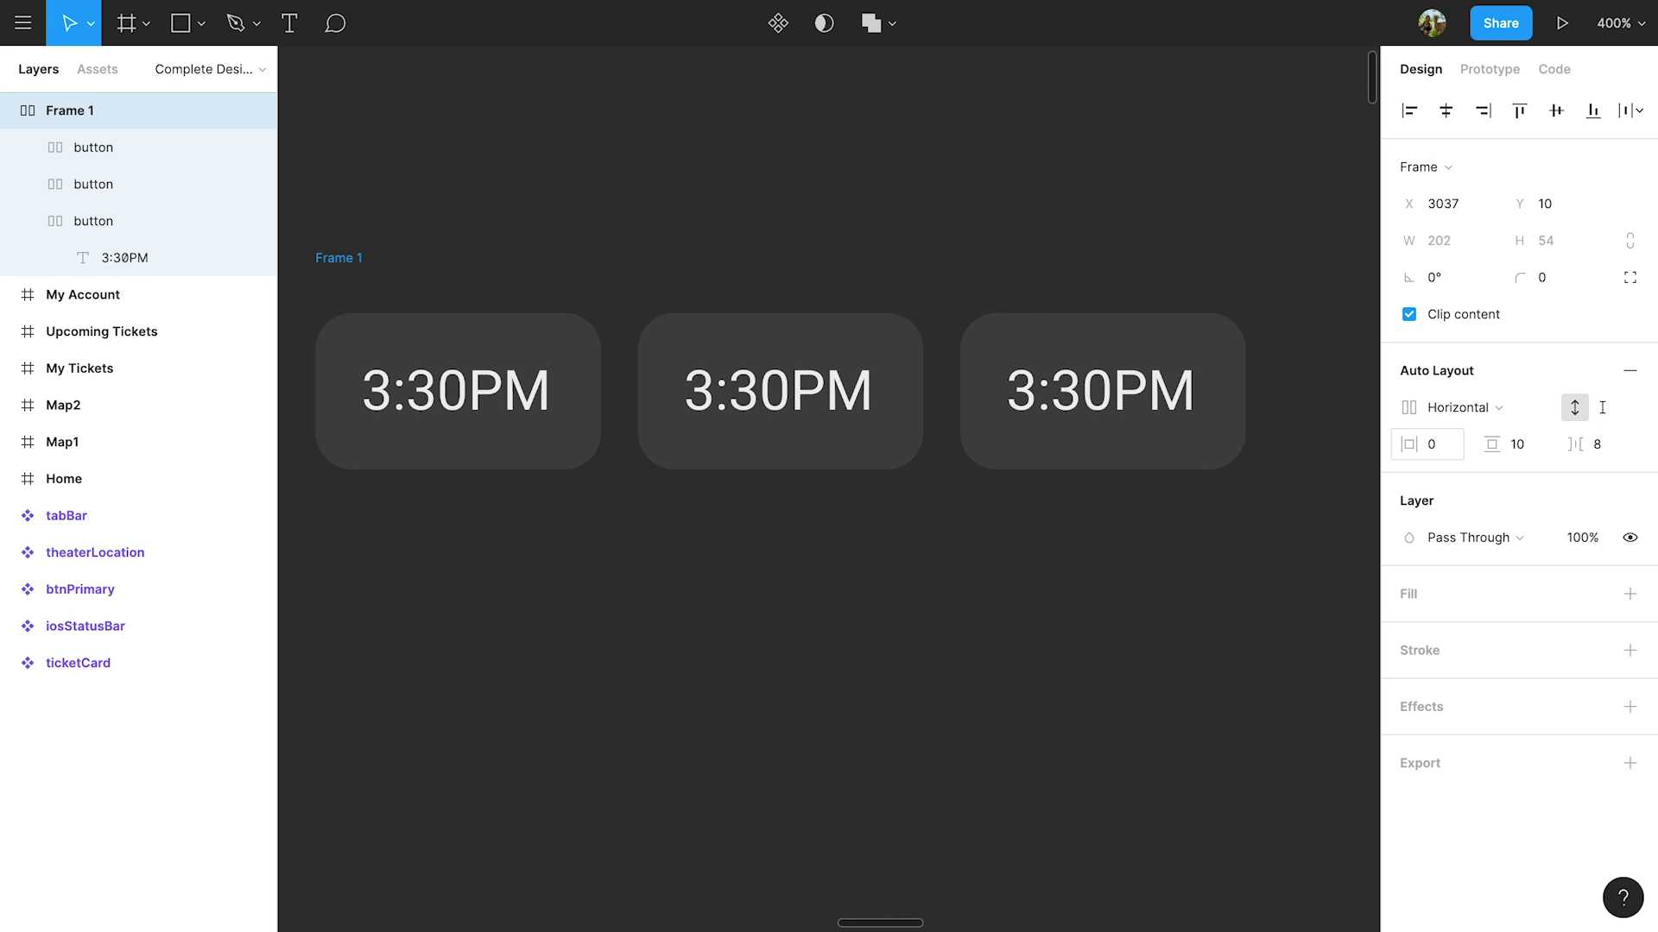
- Change the first button's text to "12:15PM" and the third button's text to "7:45PM"
{"action": "double_click", "coordinate": [405, 390]}
{"action": "left_click_drag", "start_coordinate": [483, 390], "coordinate": [329, 389]}
{"action": "type", "text": "12:15"}
{"action": "double_click", "coordinate": [1086, 391]}
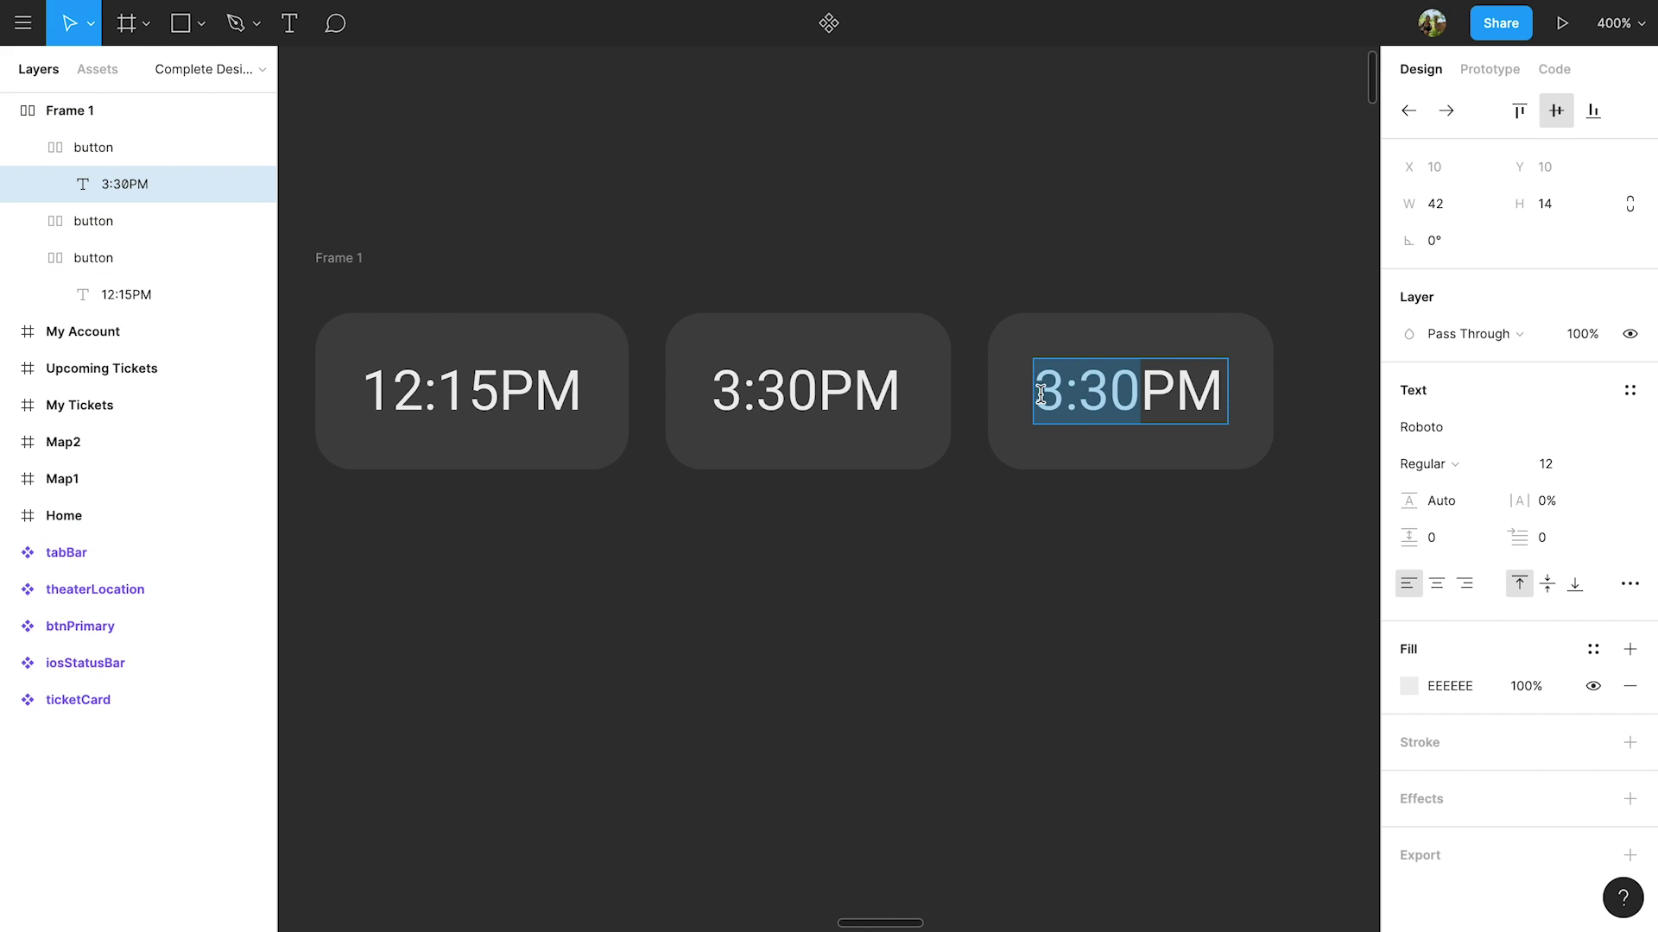
{"action": "type", "text": "7:45"}
{"action": "key", "text": "Escape"}
- Rename the outer frame holding the three buttons to "buttonRow"
{"action": "left_click", "coordinate": [111, 109]}
{"action": "right_click", "coordinate": [125, 108]}
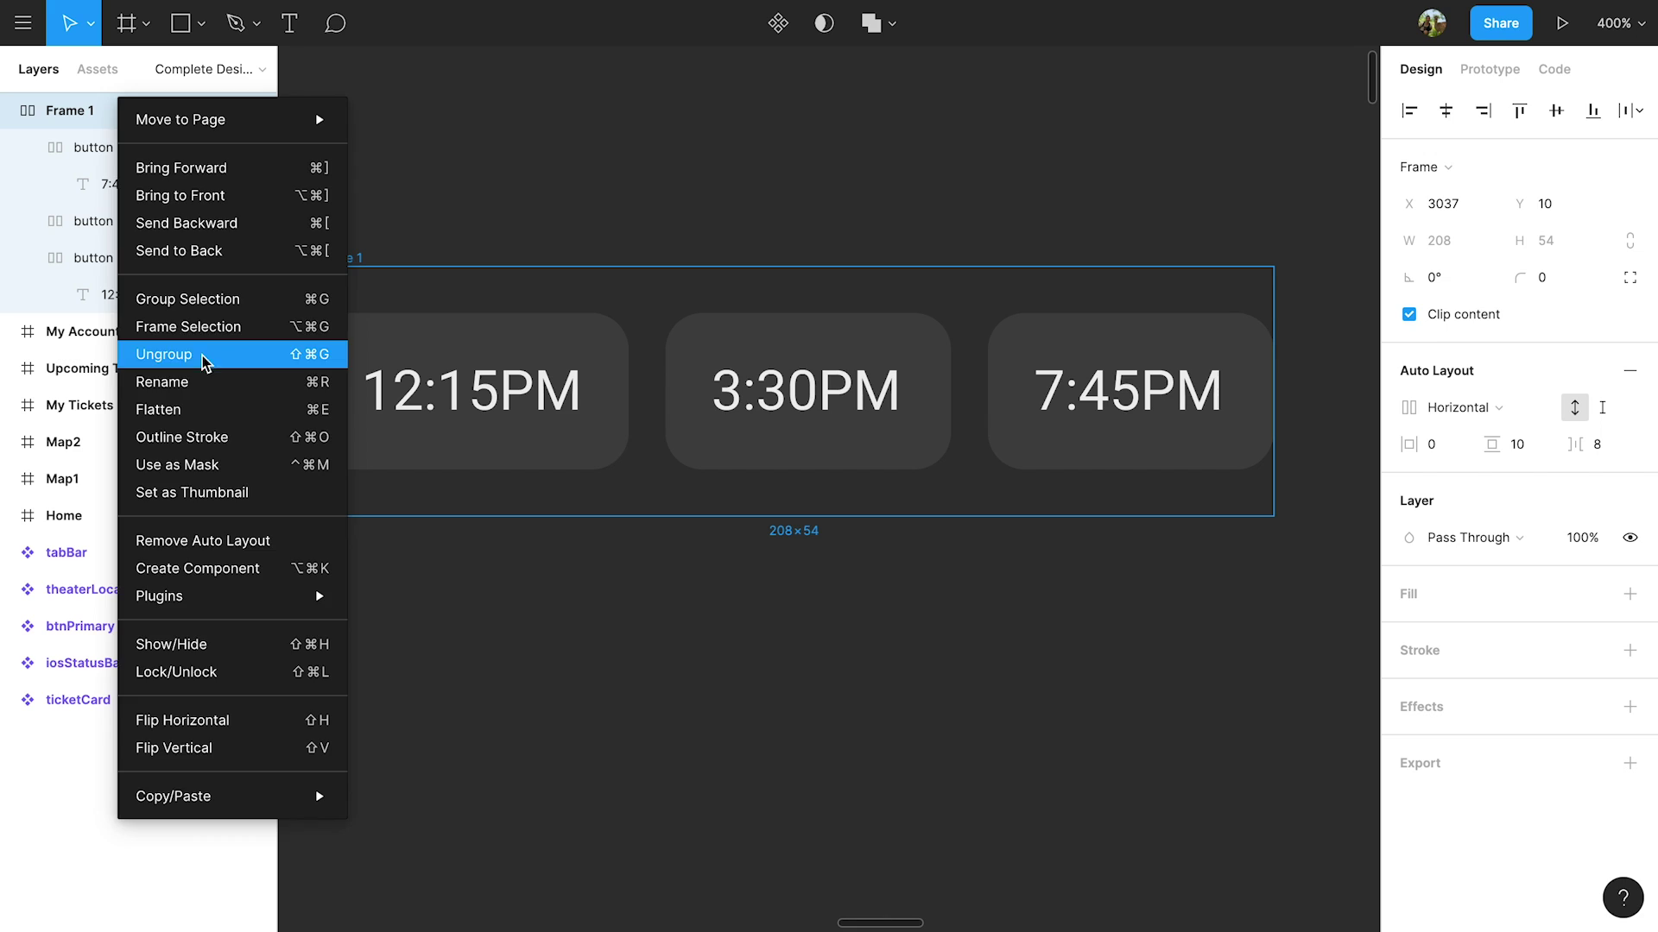
{"action": "left_click", "coordinate": [204, 378]}
{"action": "type", "text": "buttonRow"}
{"action": "key", "text": "Return"}
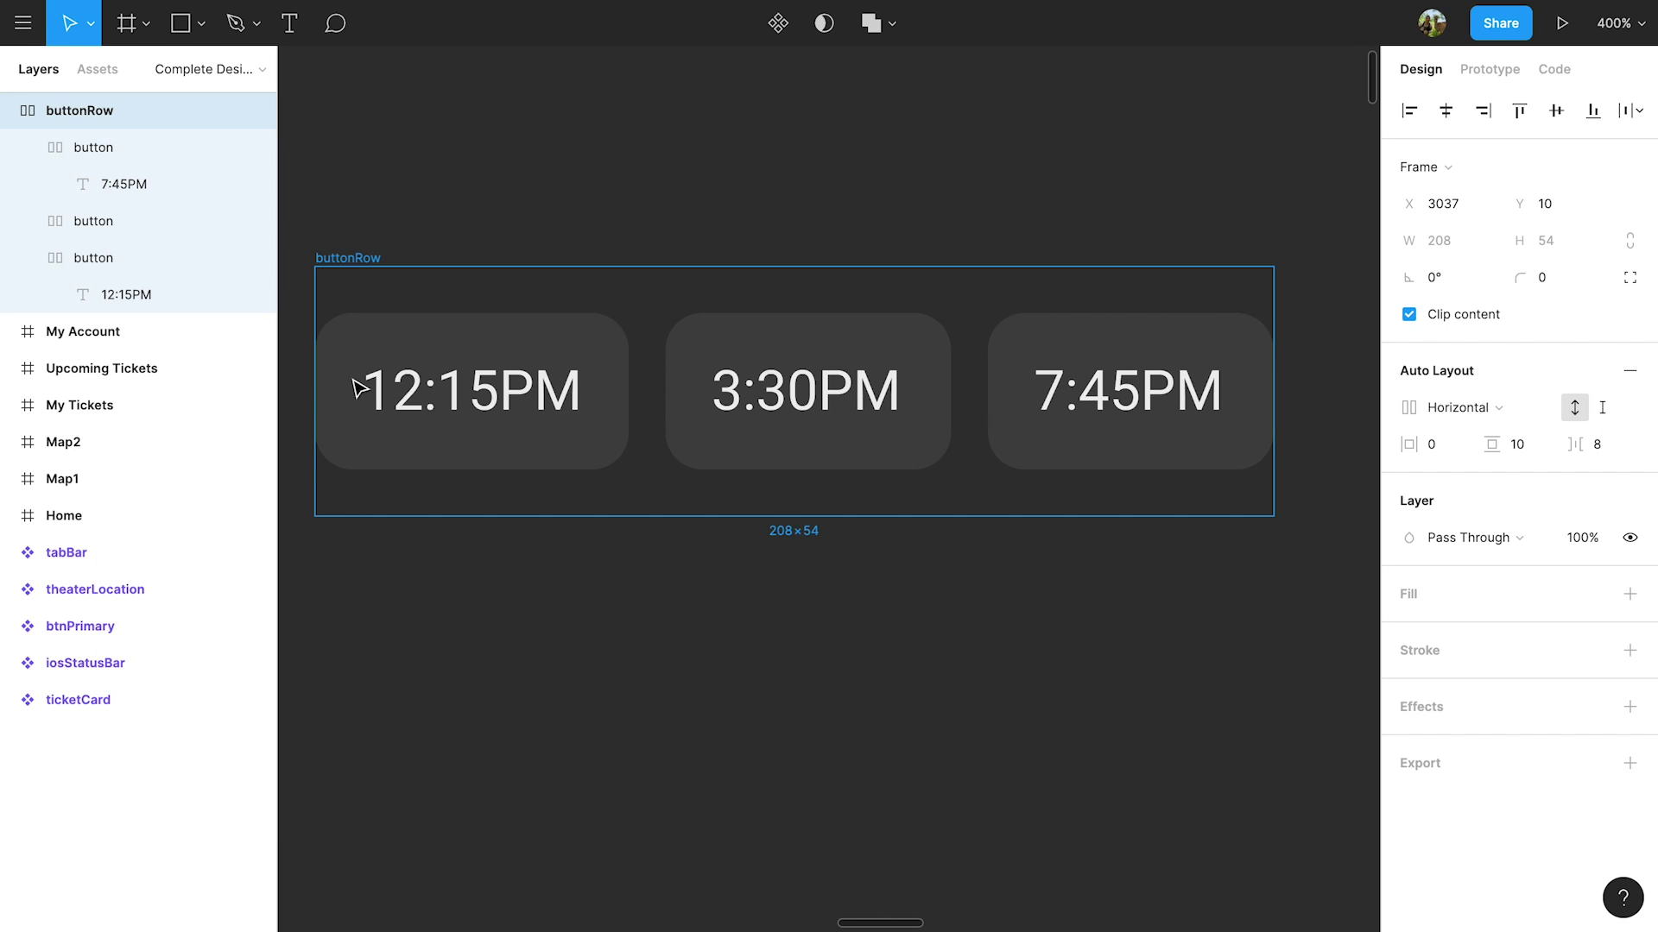
- Try reordering the 3:30PM button to either side within the row and return it to the middle
{"action": "left_click", "coordinate": [763, 423]}
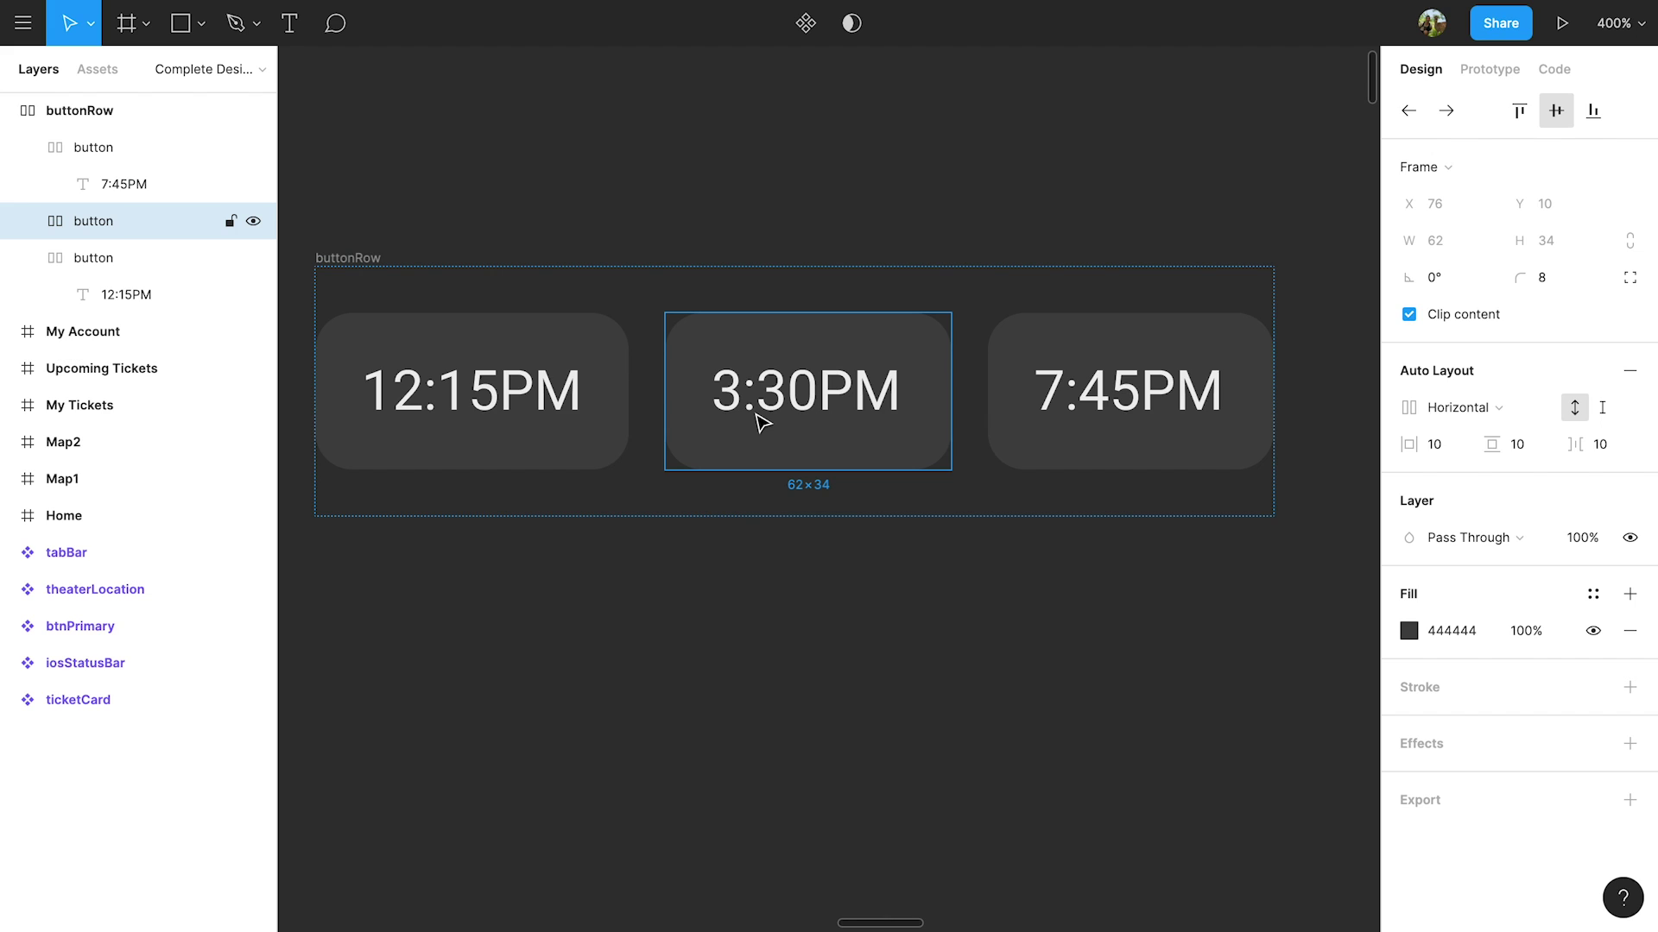
{"action": "key", "text": "Right"}
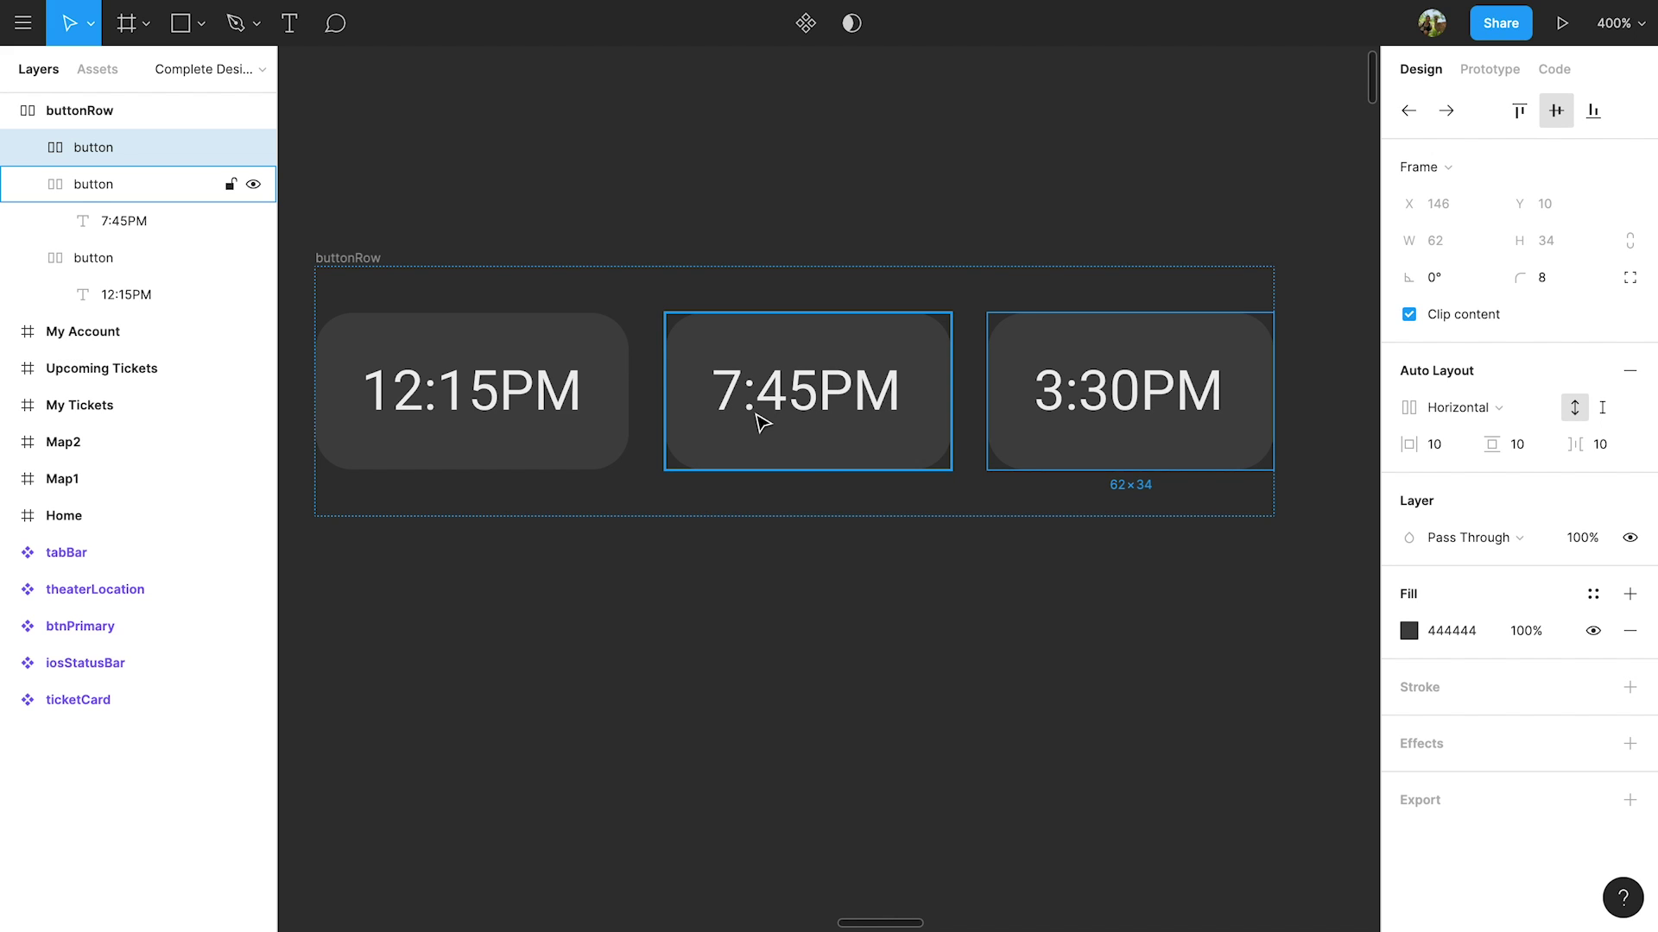
{"action": "key", "text": "Left"}
{"action": "key", "text": "Left"}
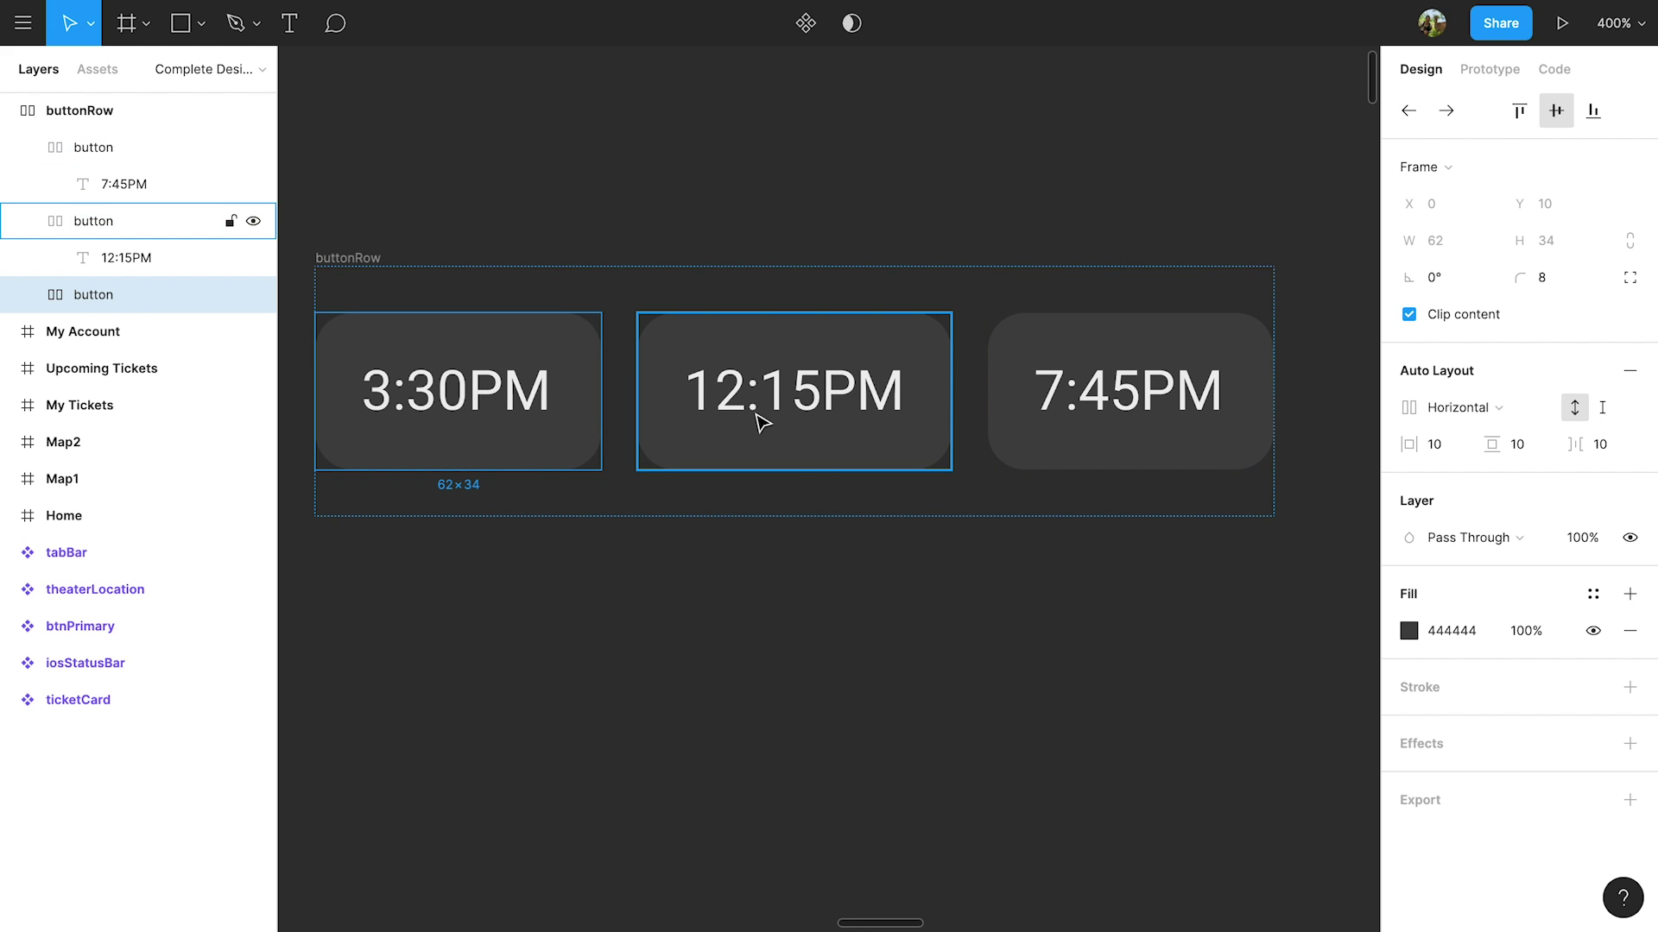
{"action": "key", "text": "Right"}
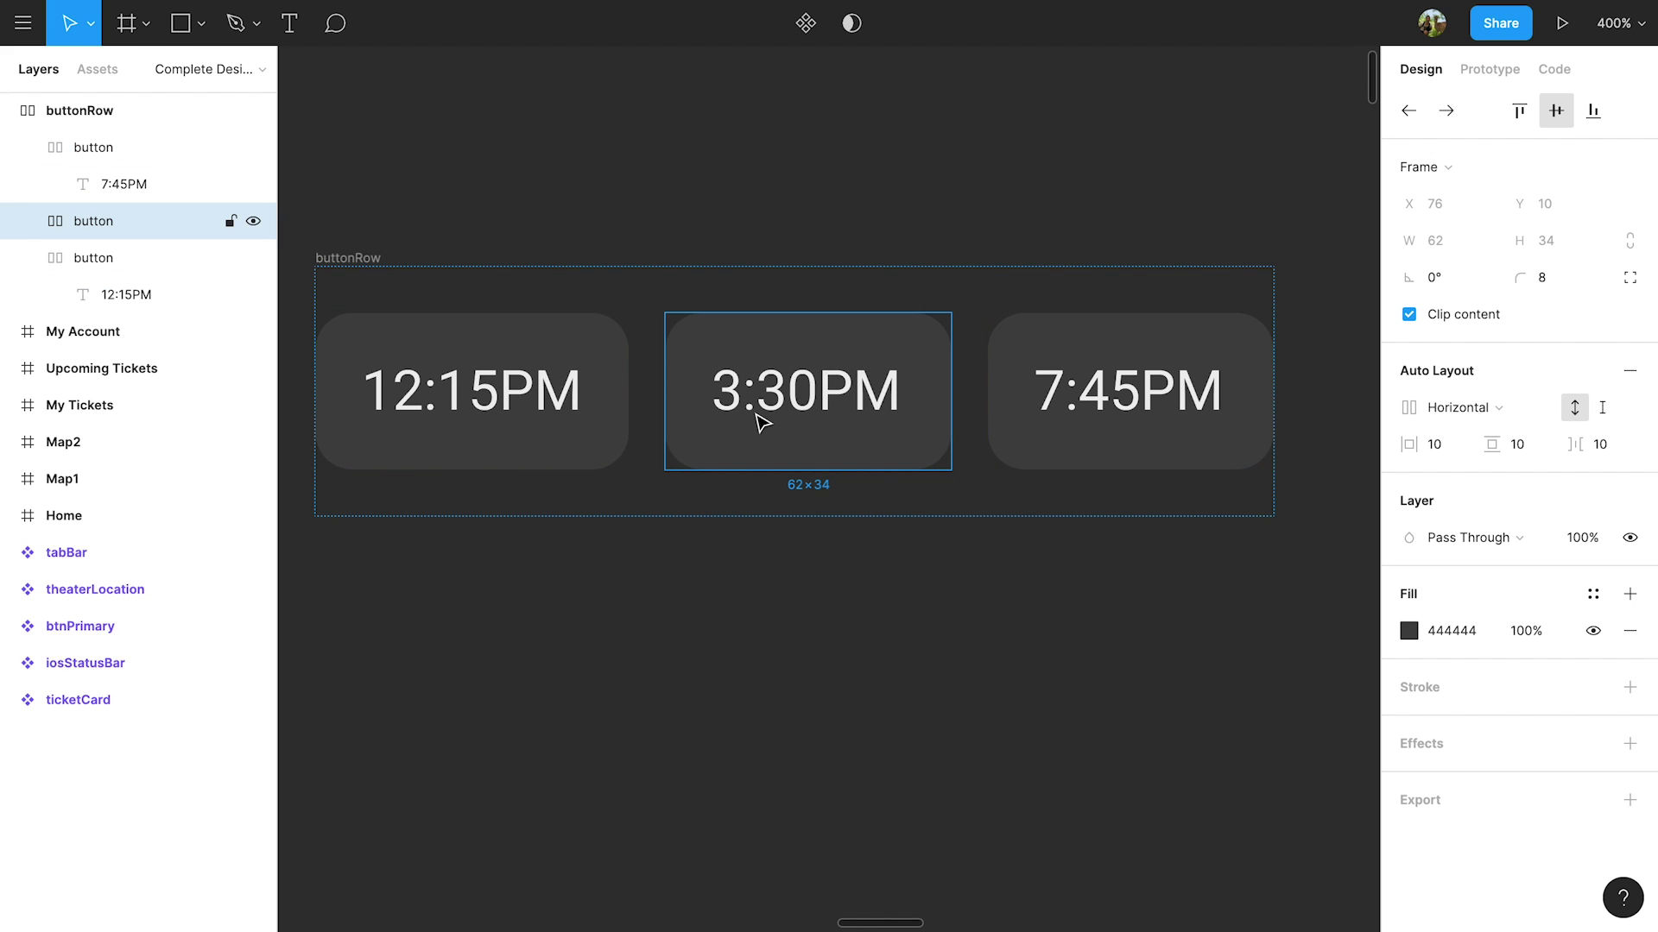
{"action": "left_click", "coordinate": [1449, 112]}
{"action": "left_click", "coordinate": [1412, 112]}
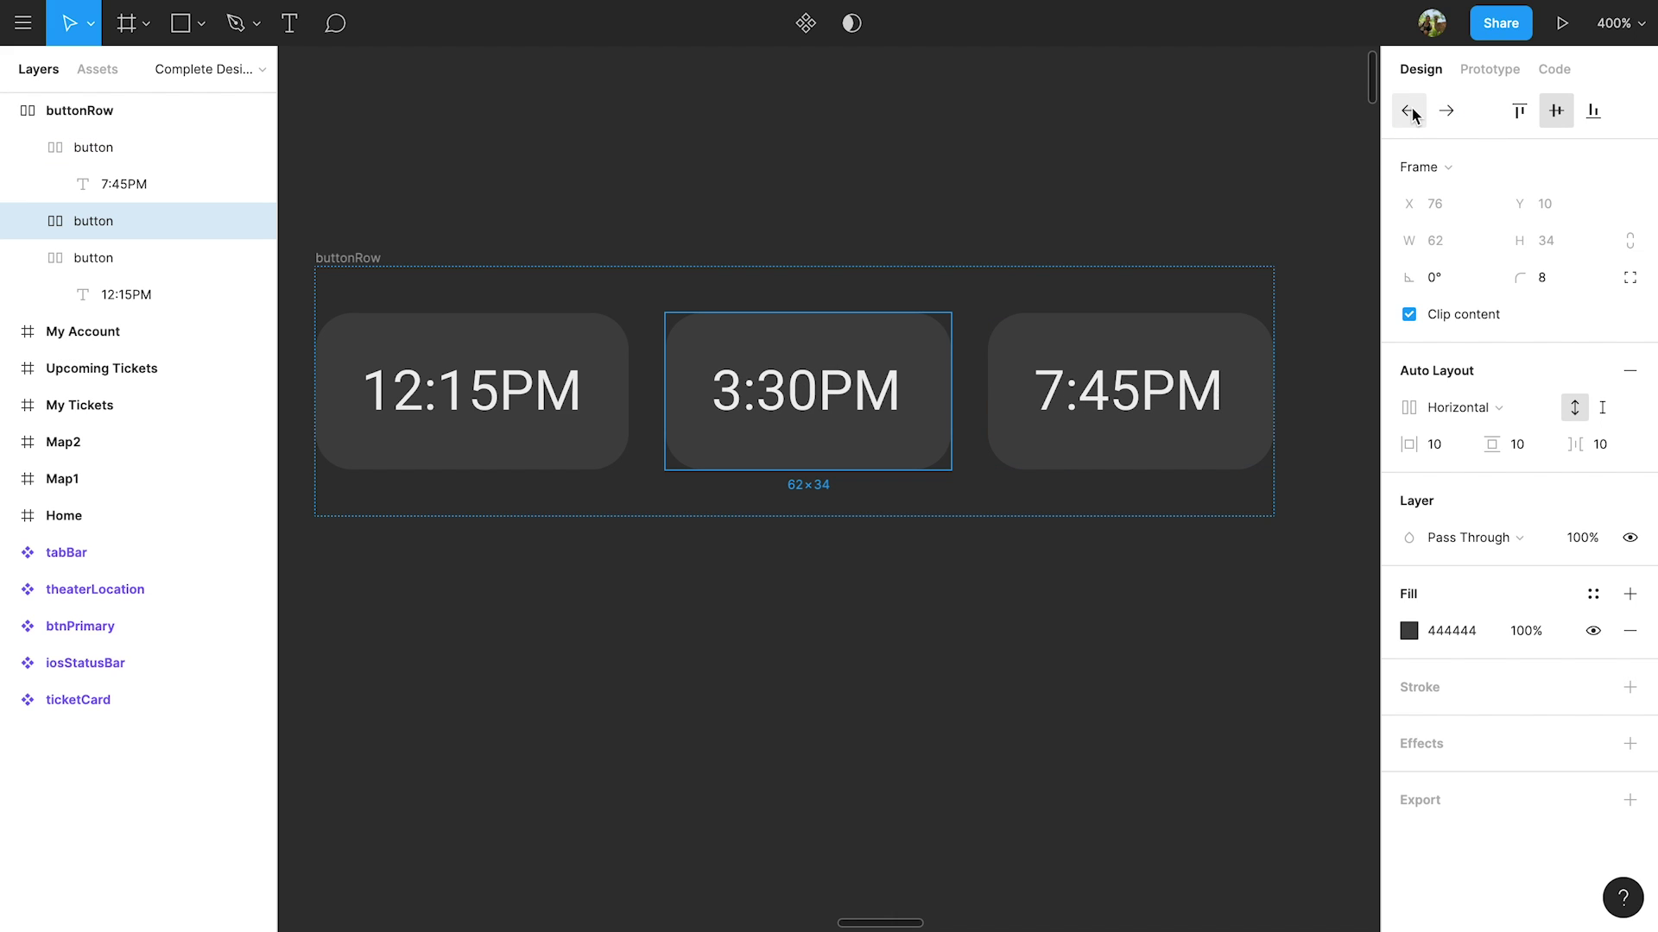
{"action": "left_click", "coordinate": [1412, 113]}
{"action": "left_click", "coordinate": [1444, 117]}
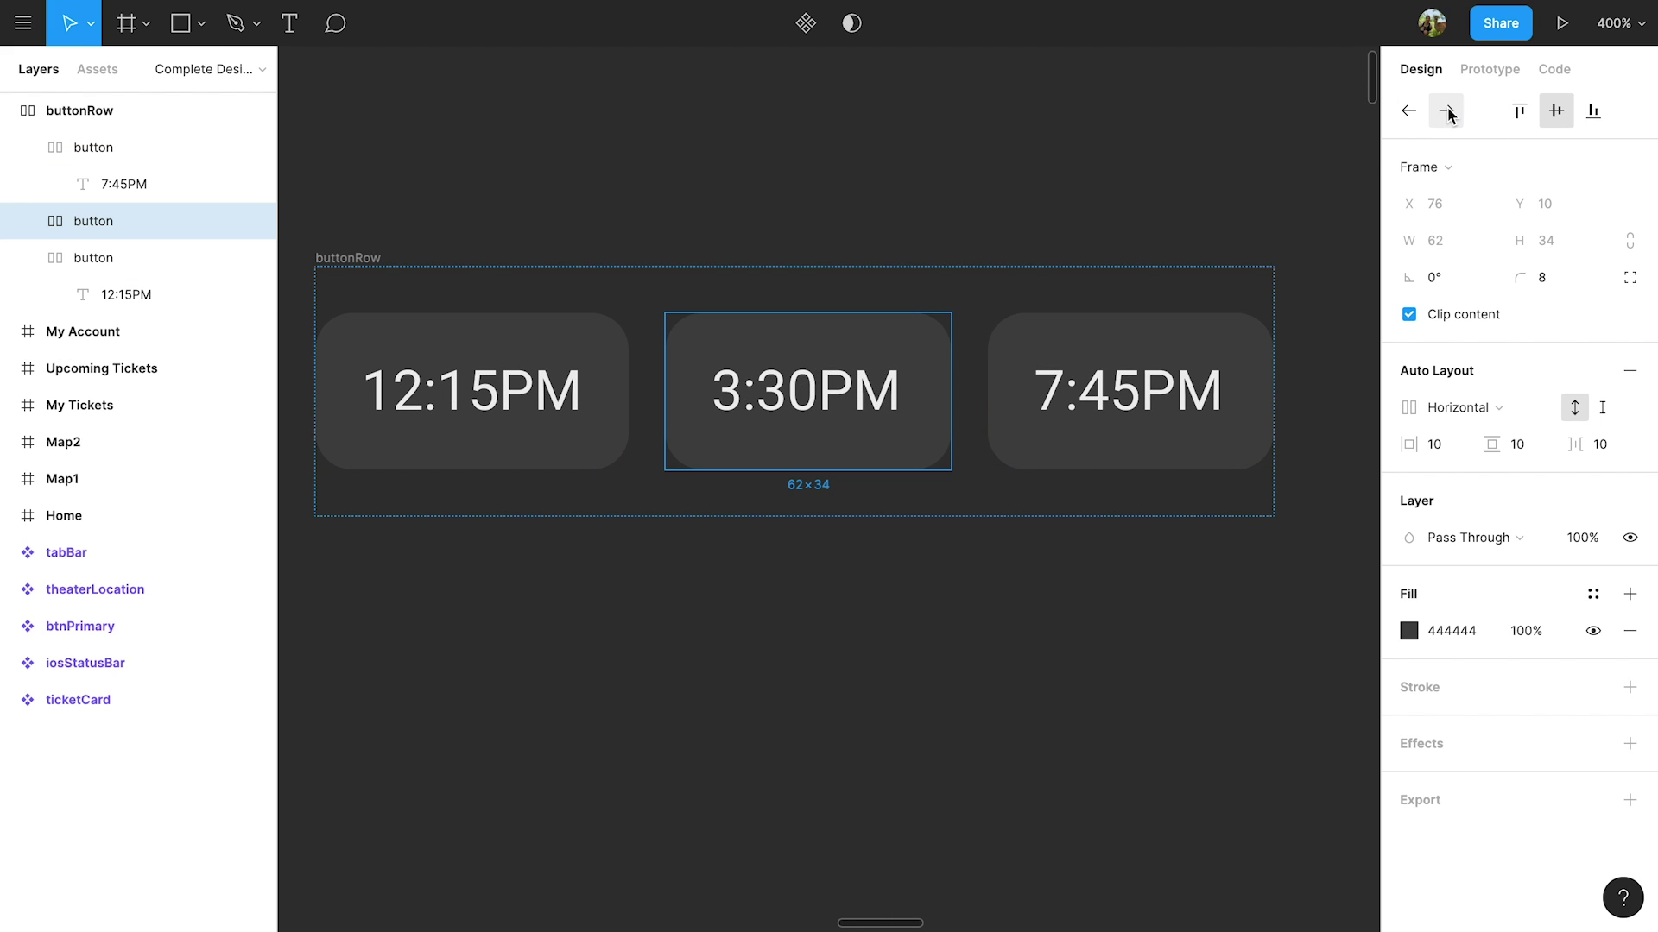
- Try the 7:45PM button in other positions of the row and return it to the end
{"action": "left_click_drag", "start_coordinate": [1156, 401], "coordinate": [799, 406]}
{"action": "mouse_move", "coordinate": [572, 411]}
{"action": "left_mouse_down"}
{"action": "mouse_move", "coordinate": [906, 417]}
{"action": "mouse_move", "coordinate": [555, 414]}
{"action": "mouse_move", "coordinate": [584, 418]}
{"action": "left_mouse_up"}
{"action": "left_click_drag", "start_coordinate": [773, 427], "coordinate": [1108, 444]}
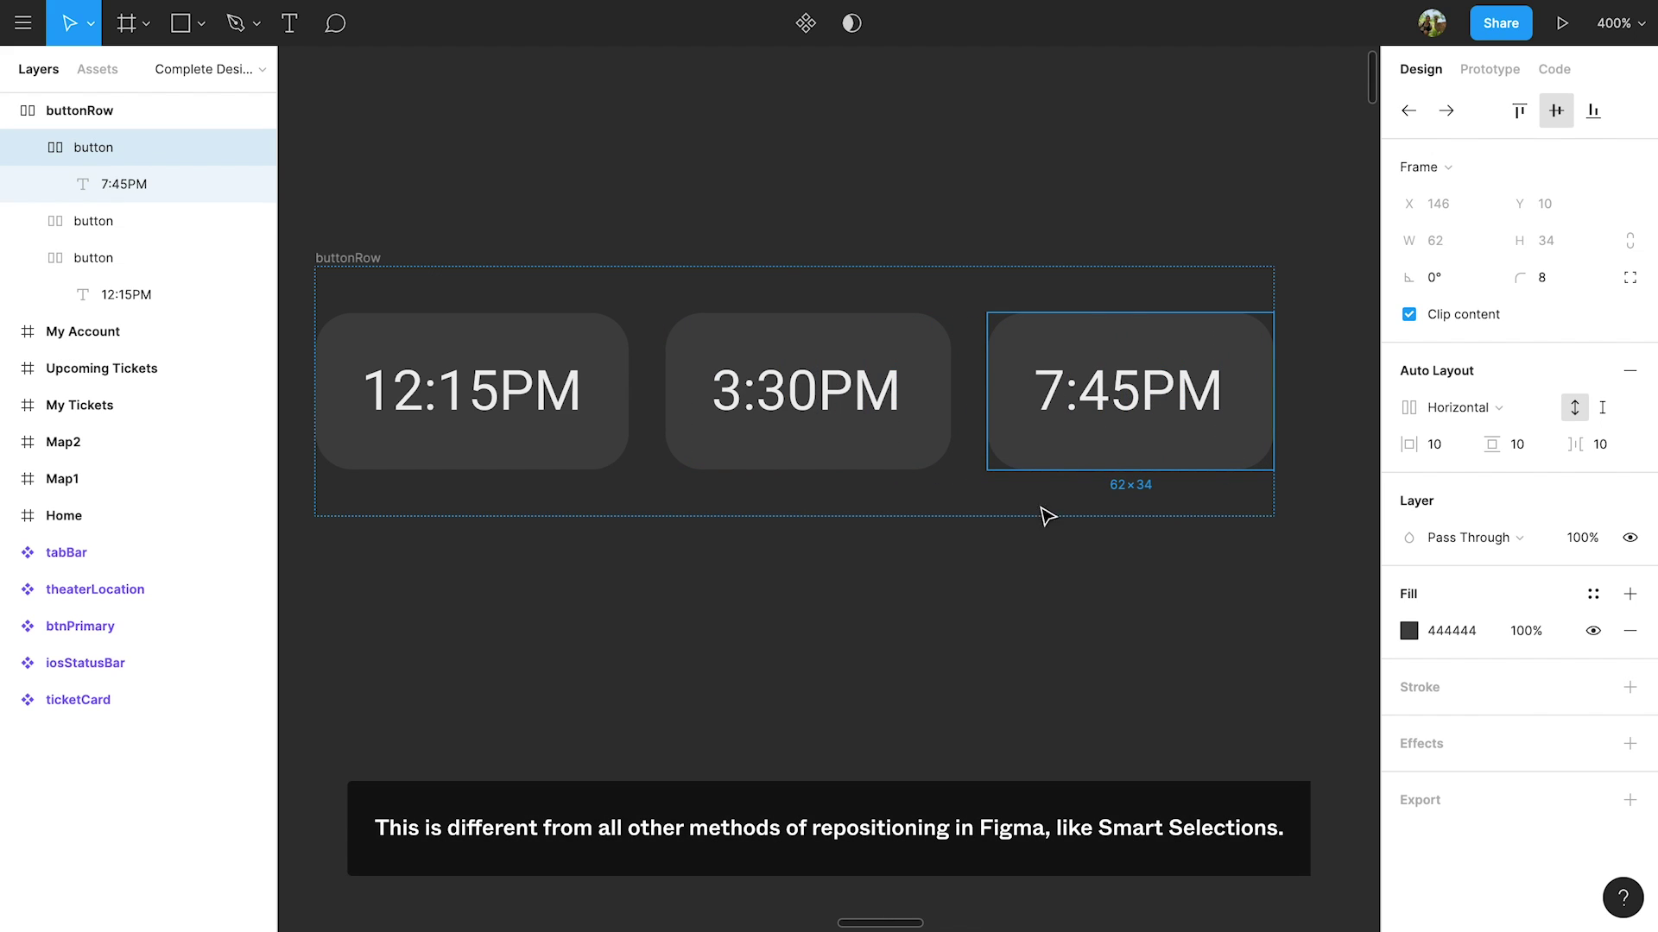
{"action": "left_click", "coordinate": [969, 637]}
- Add a "Description" text layer above the button row and a "Title" text layer above that
{"action": "scroll", "coordinate": [971, 636], "scroll_direction": "up", "scroll_amount": 5}
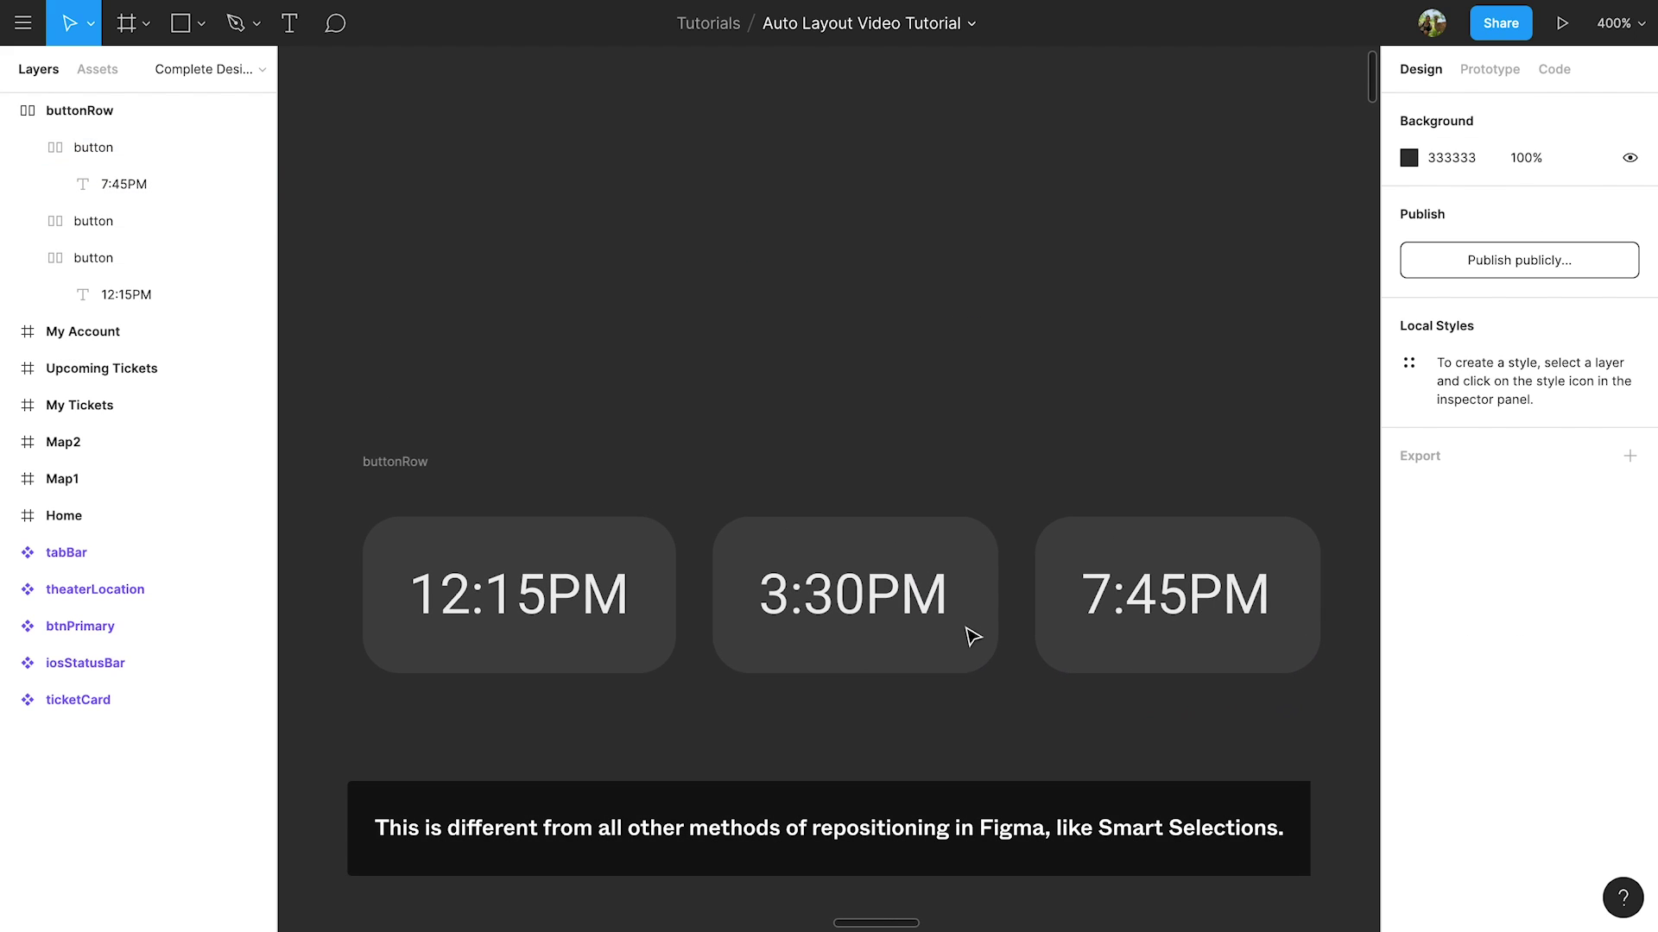
{"action": "key", "text": "t"}
{"action": "left_click", "coordinate": [387, 339]}
{"action": "type", "text": "Description"}
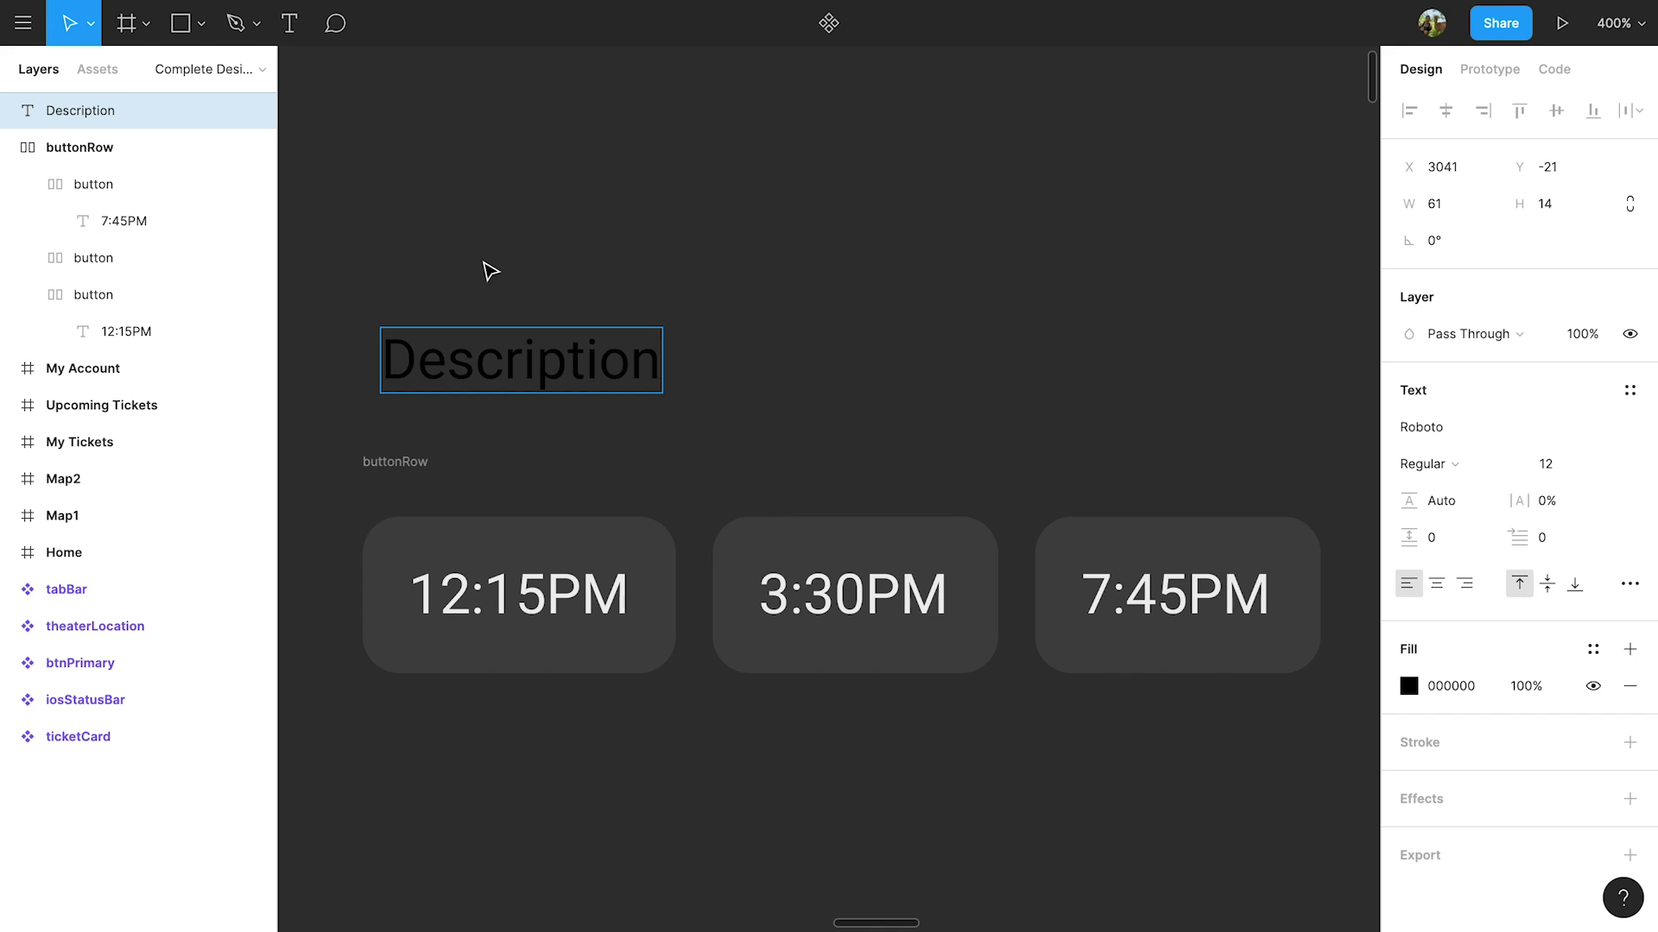
{"action": "key", "text": "Escape"}
{"action": "key", "text": "t"}
{"action": "left_click", "coordinate": [389, 230]}
{"action": "type", "text": "Title"}
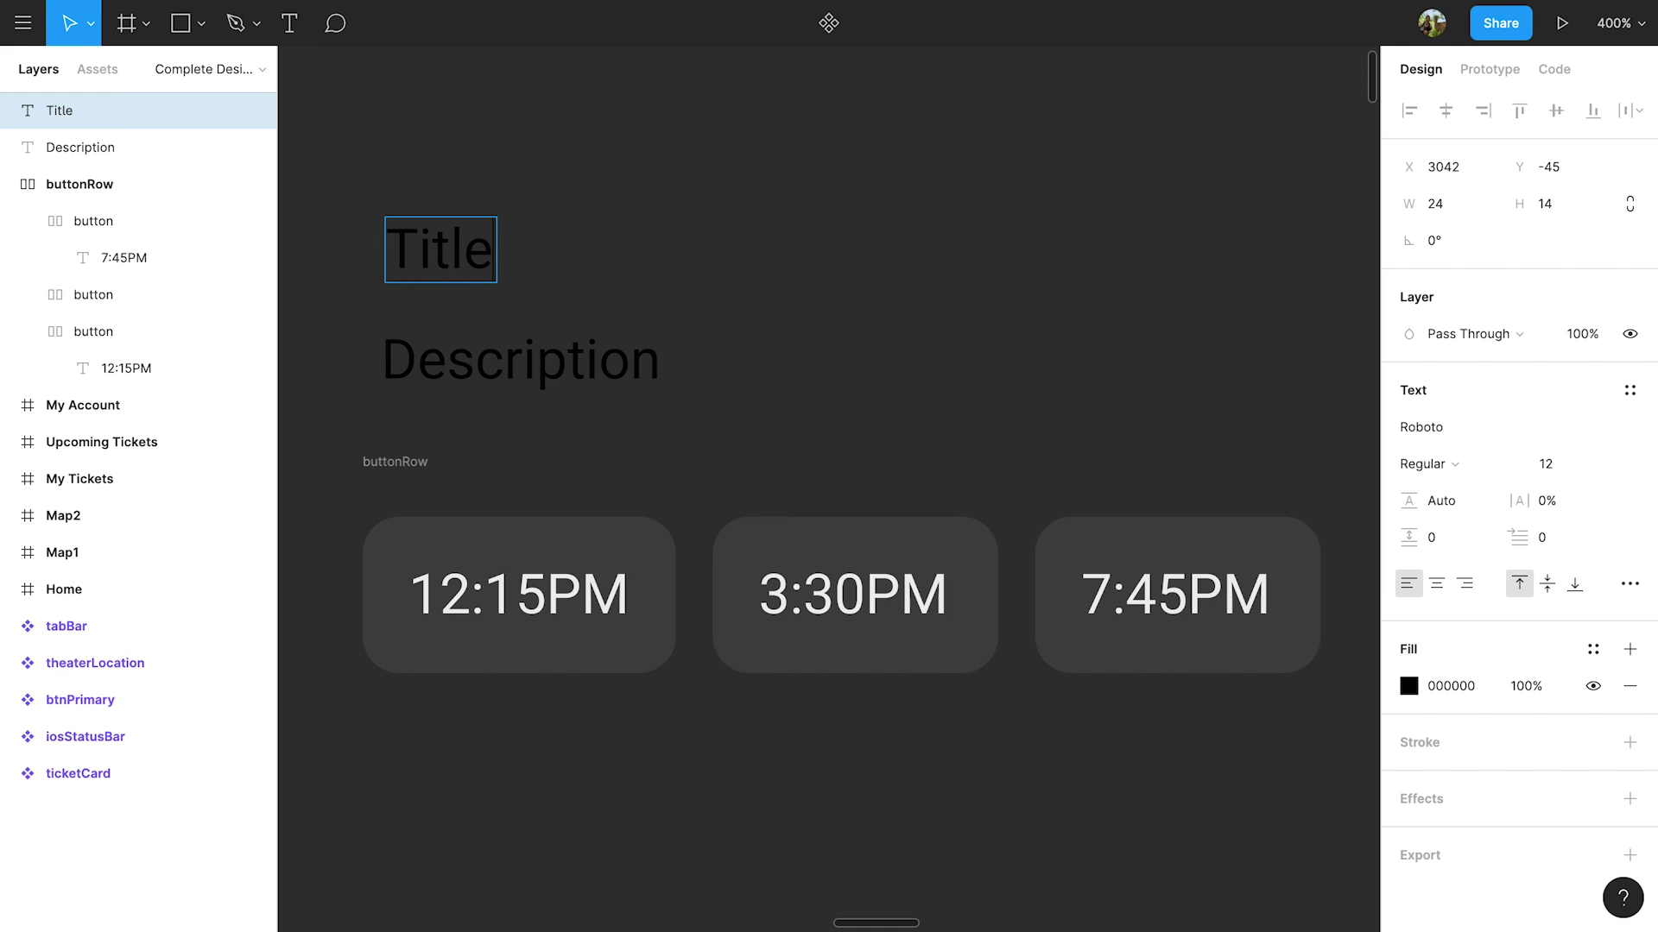
{"action": "key", "text": "Escape"}
- Set the Title text's font size to 18 and its weight to Bold
{"action": "left_click", "coordinate": [1550, 464]}
{"action": "type", "text": "18"}
{"action": "key", "text": "Return"}
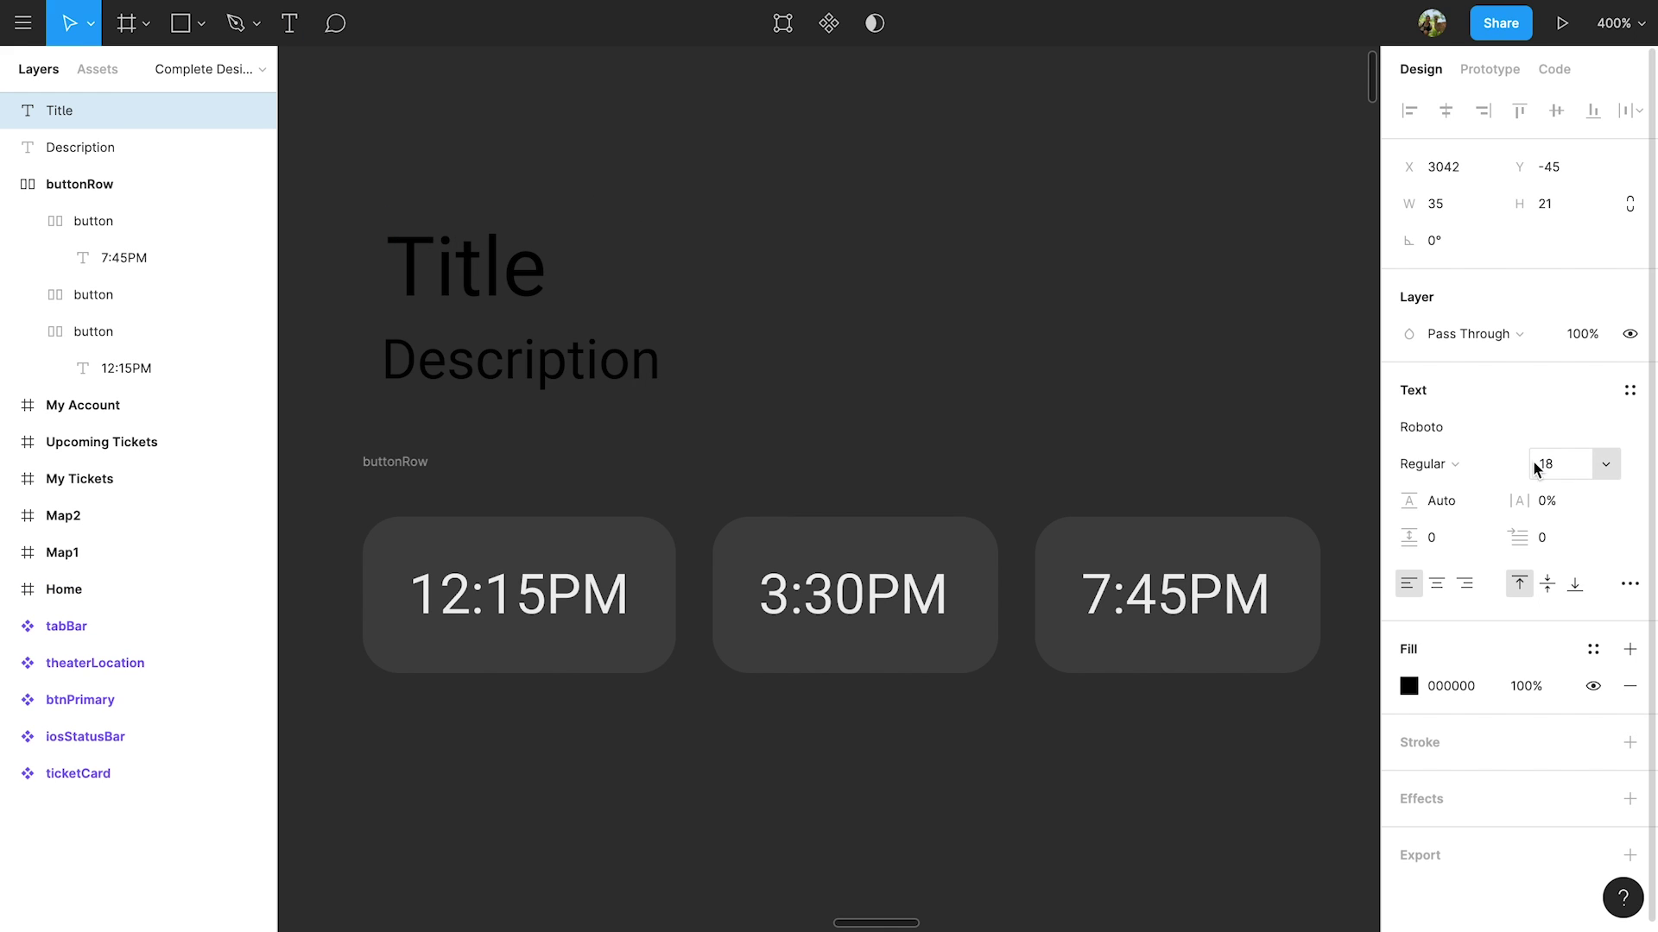
{"action": "left_click", "coordinate": [1442, 464]}
{"action": "left_click", "coordinate": [1462, 522]}
{"action": "left_click", "coordinate": [837, 270]}
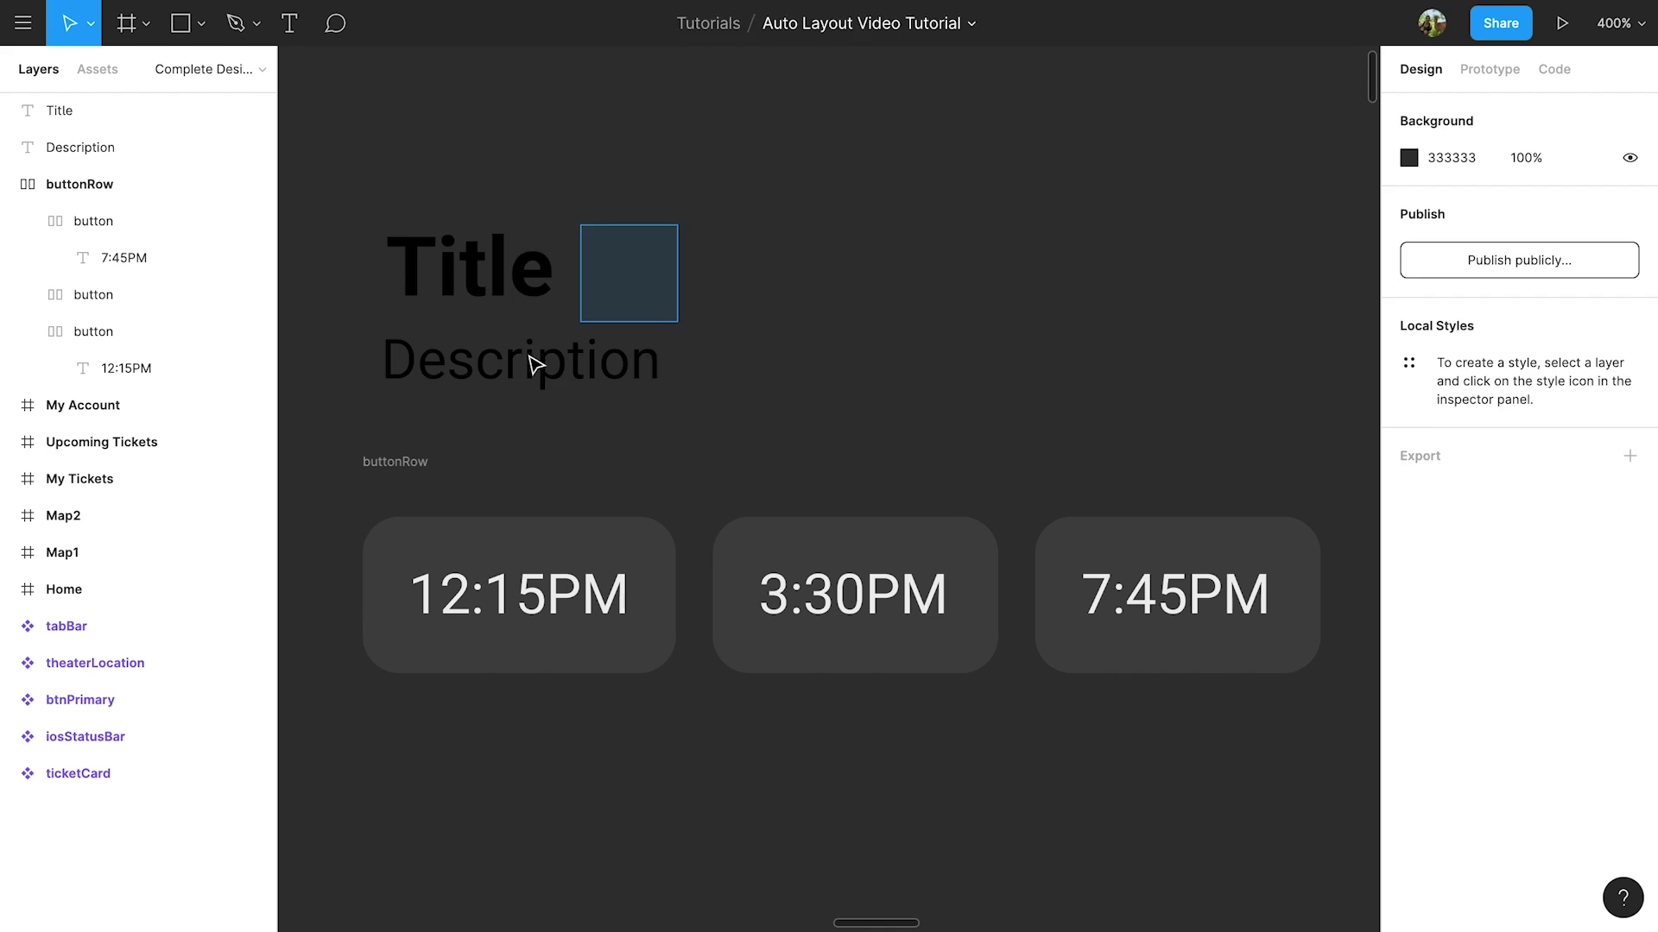
- Set the fill colour of both the Title and Description texts to EEEEEE
{"action": "left_click_drag", "start_coordinate": [533, 364], "coordinate": [371, 211]}
{"action": "left_click", "coordinate": [1451, 779]}
{"action": "type", "text": "EEEEEE"}
{"action": "key", "text": "Return"}
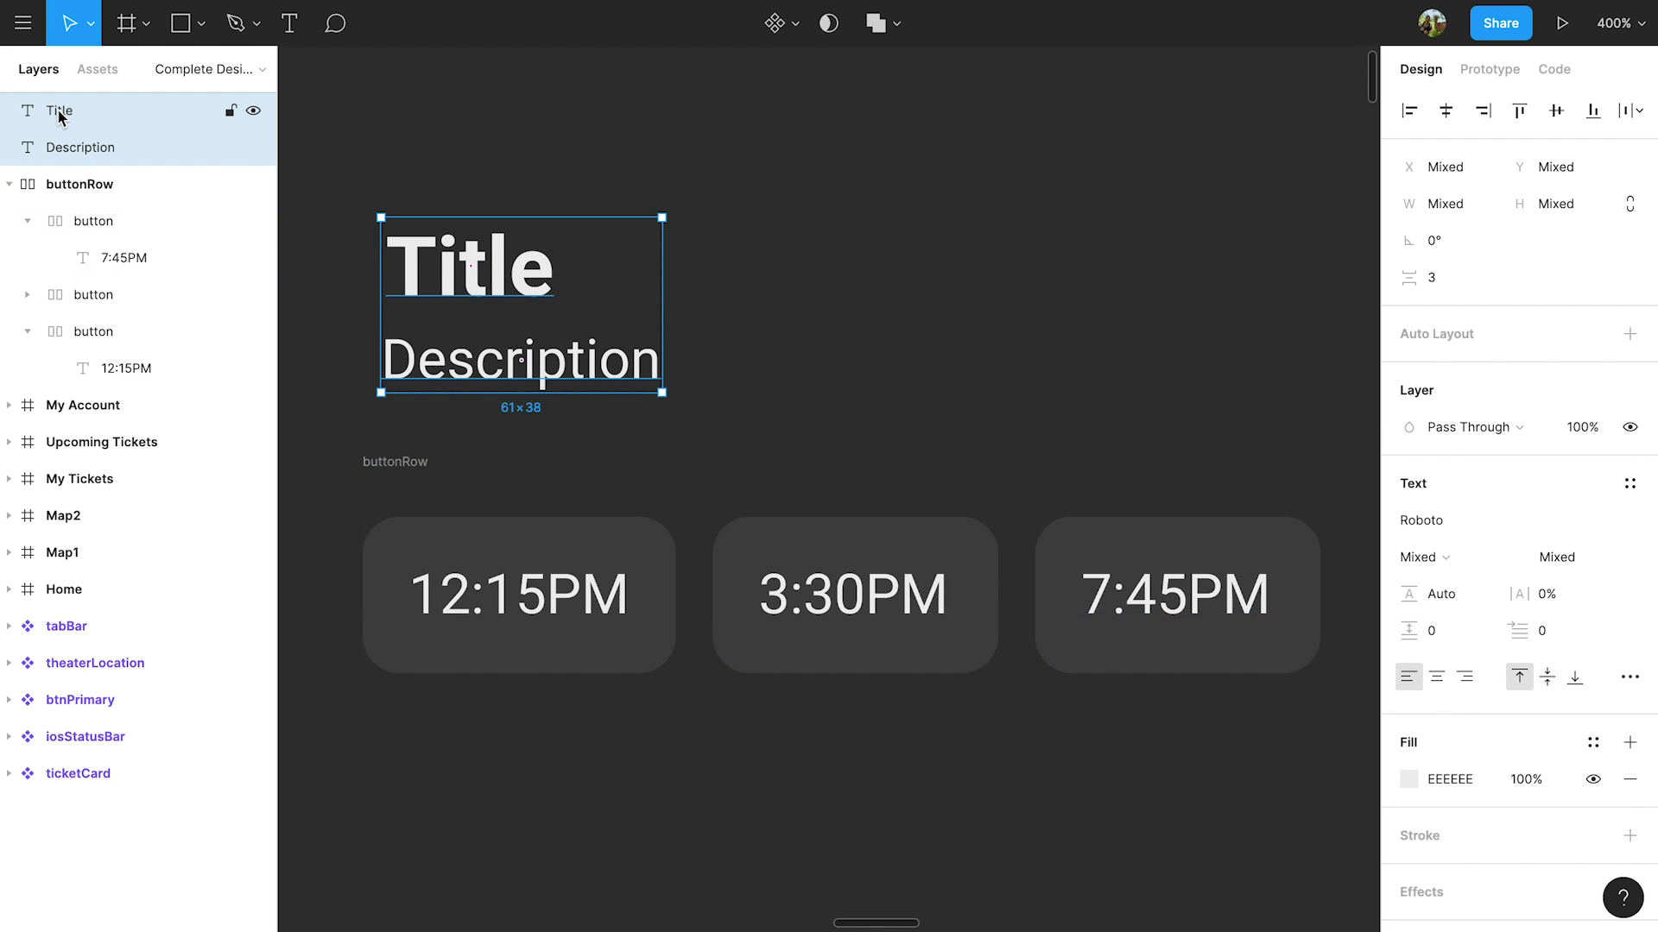
- Rename the two text layers to lowercase "title" and "description"
{"action": "left_click", "coordinate": [60, 116]}
{"action": "double_click", "coordinate": [60, 116]}
{"action": "type", "text": "title"}
{"action": "left_click", "coordinate": [76, 153]}
{"action": "double_click", "coordinate": [76, 153]}
{"action": "type", "text": "de"}
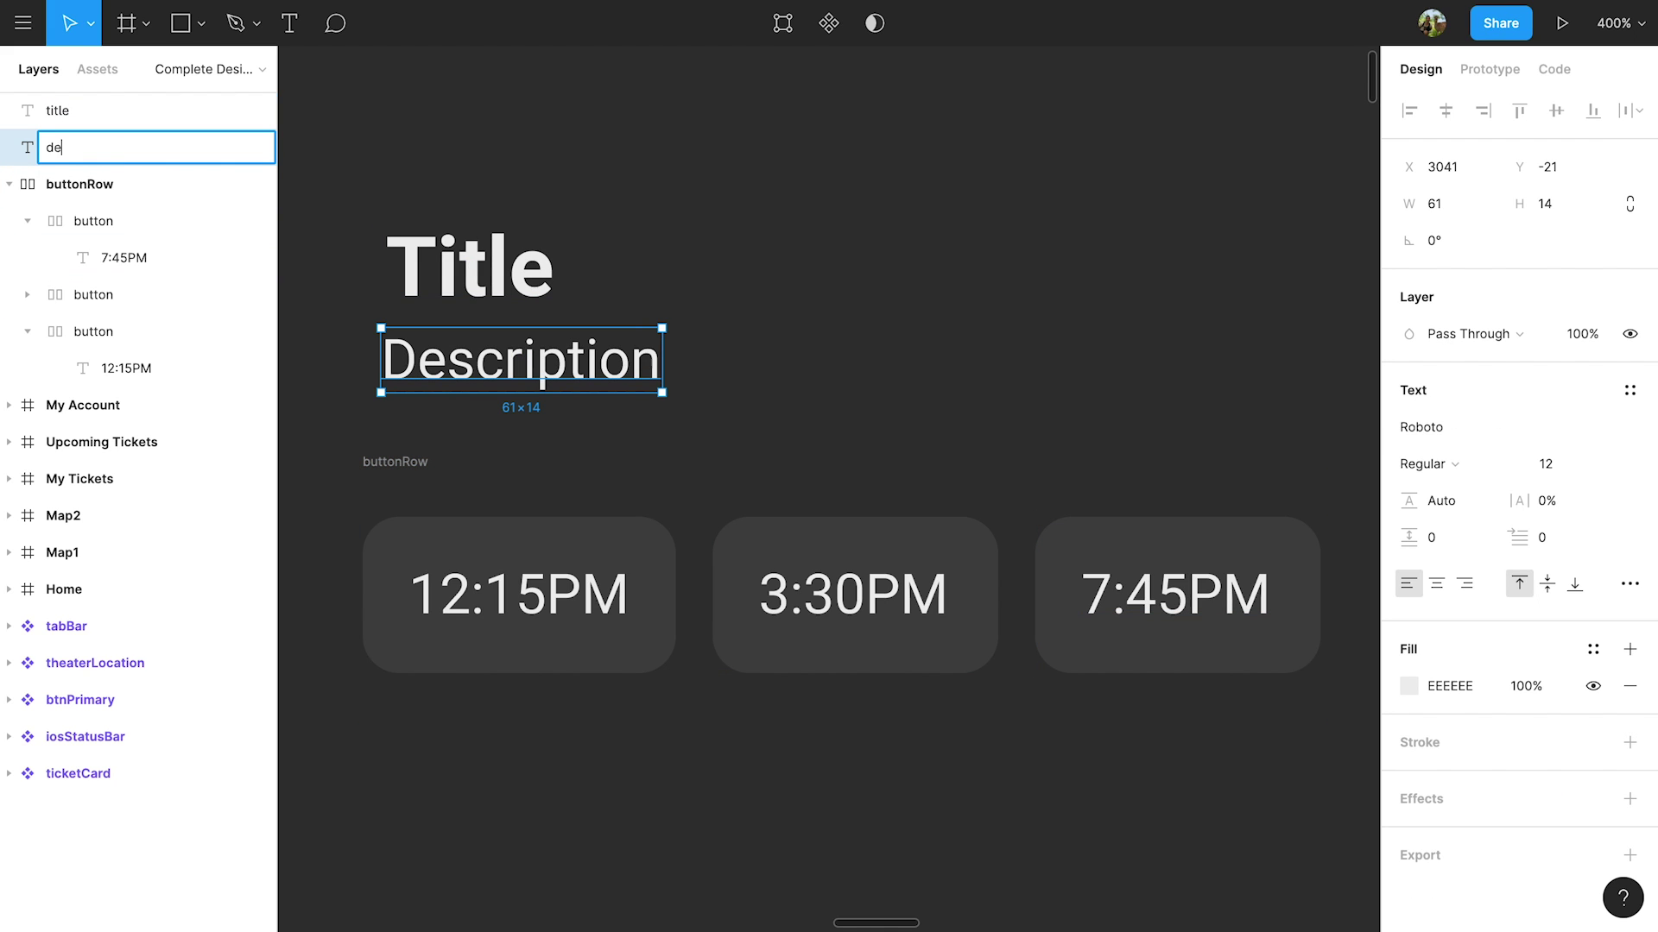
{"action": "type", "text": "scription"}
{"action": "key", "text": "Return"}
- Wrap the title, the description and buttonRow together in a vertical auto layout frame
{"action": "left_click", "coordinate": [463, 159]}
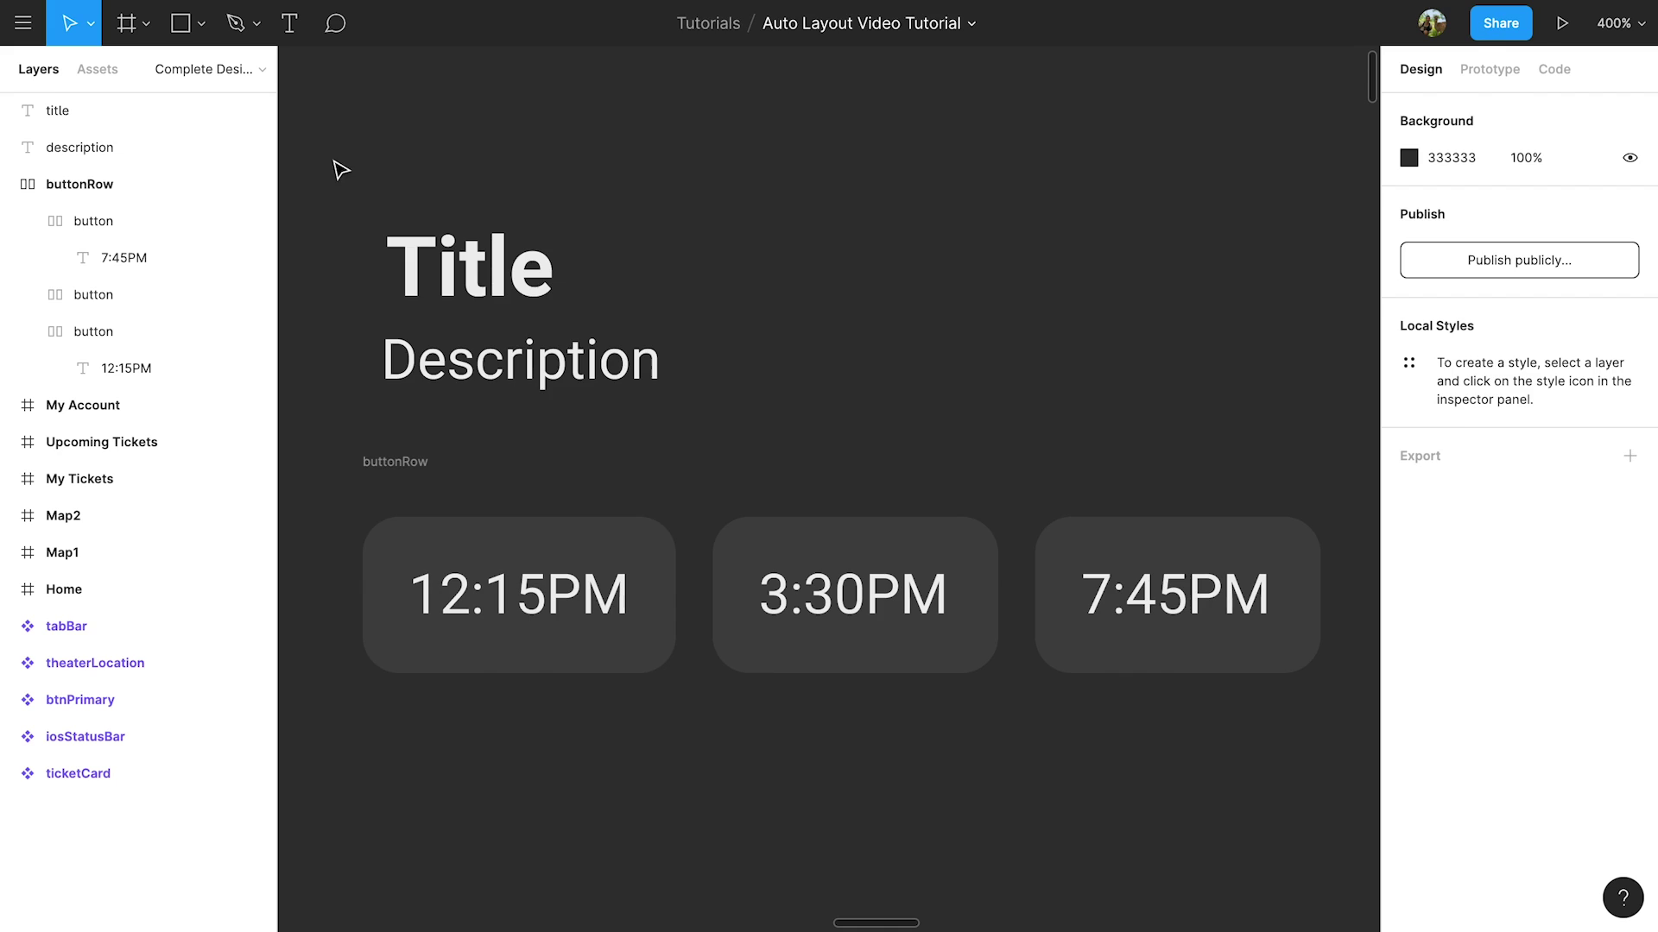
{"action": "left_click_drag", "start_coordinate": [342, 170], "coordinate": [1357, 764]}
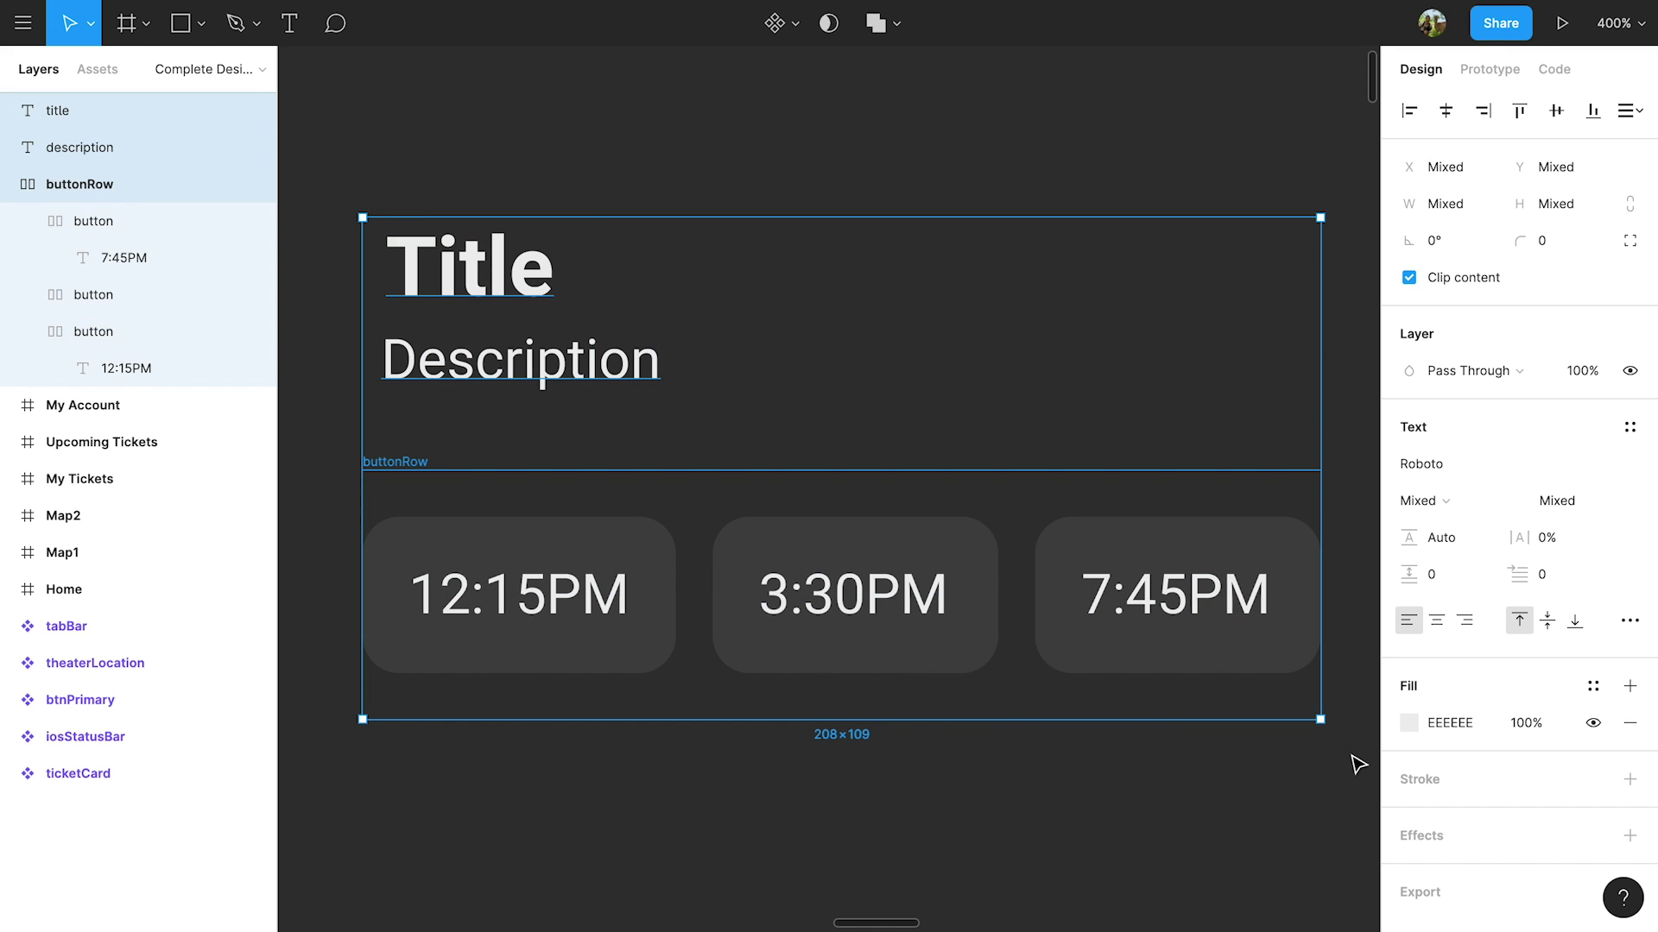
{"action": "key", "text": "shift+a"}
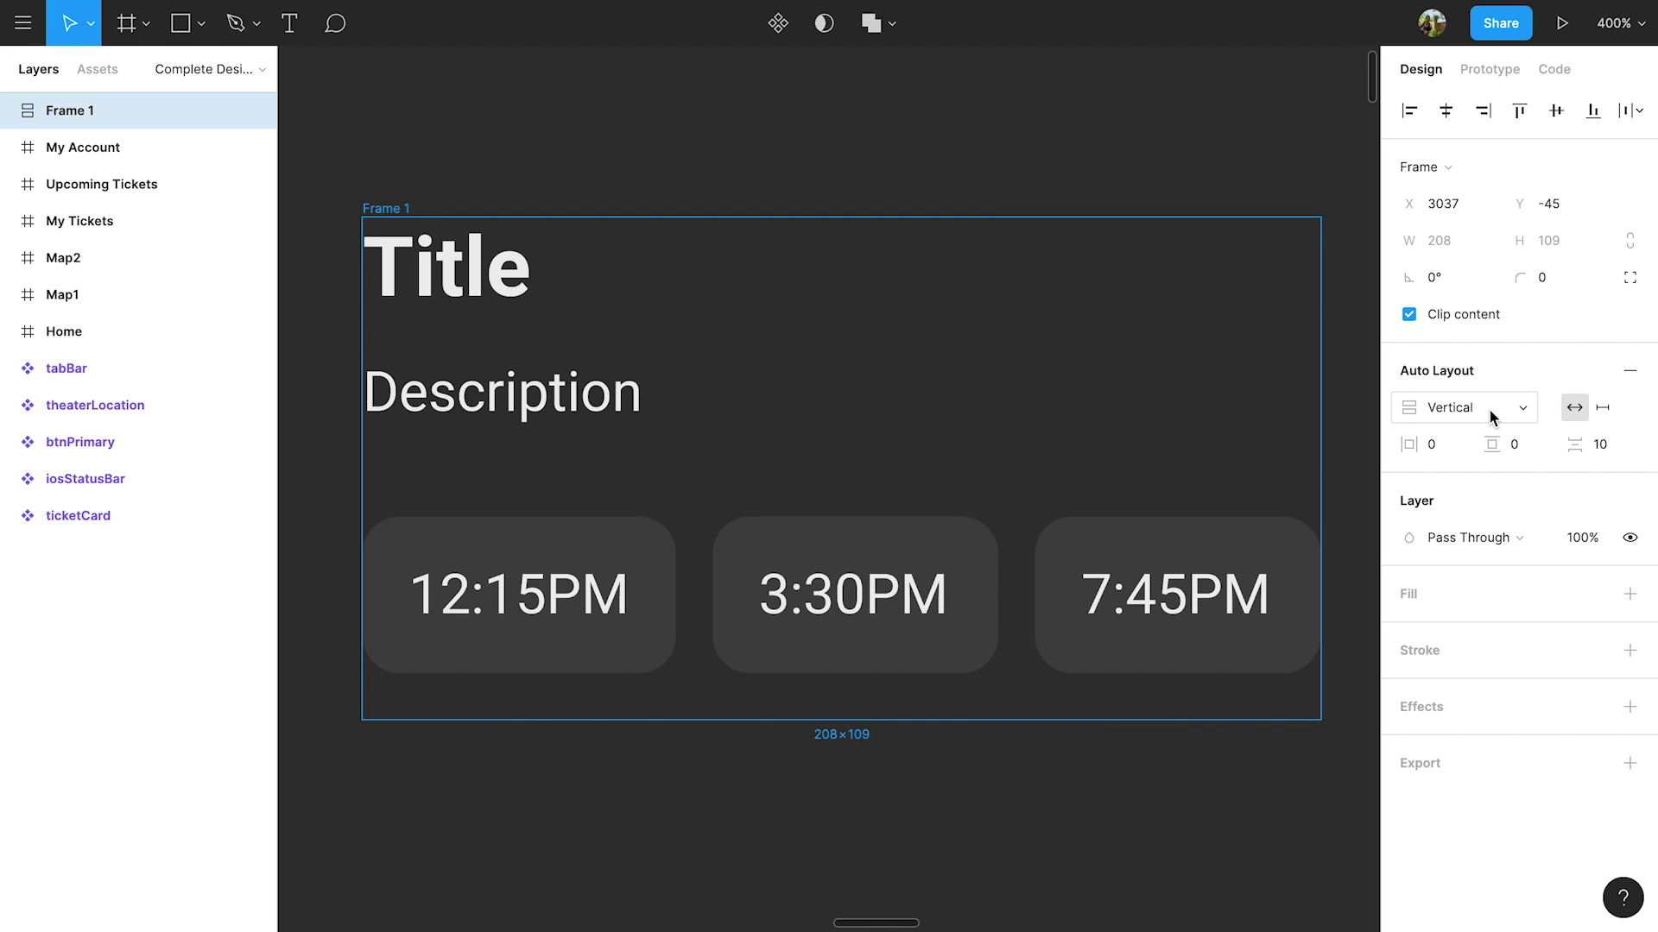
- Try right and centre alignment on all items inside the new frame and restore left alignment
{"action": "key", "text": "Return"}
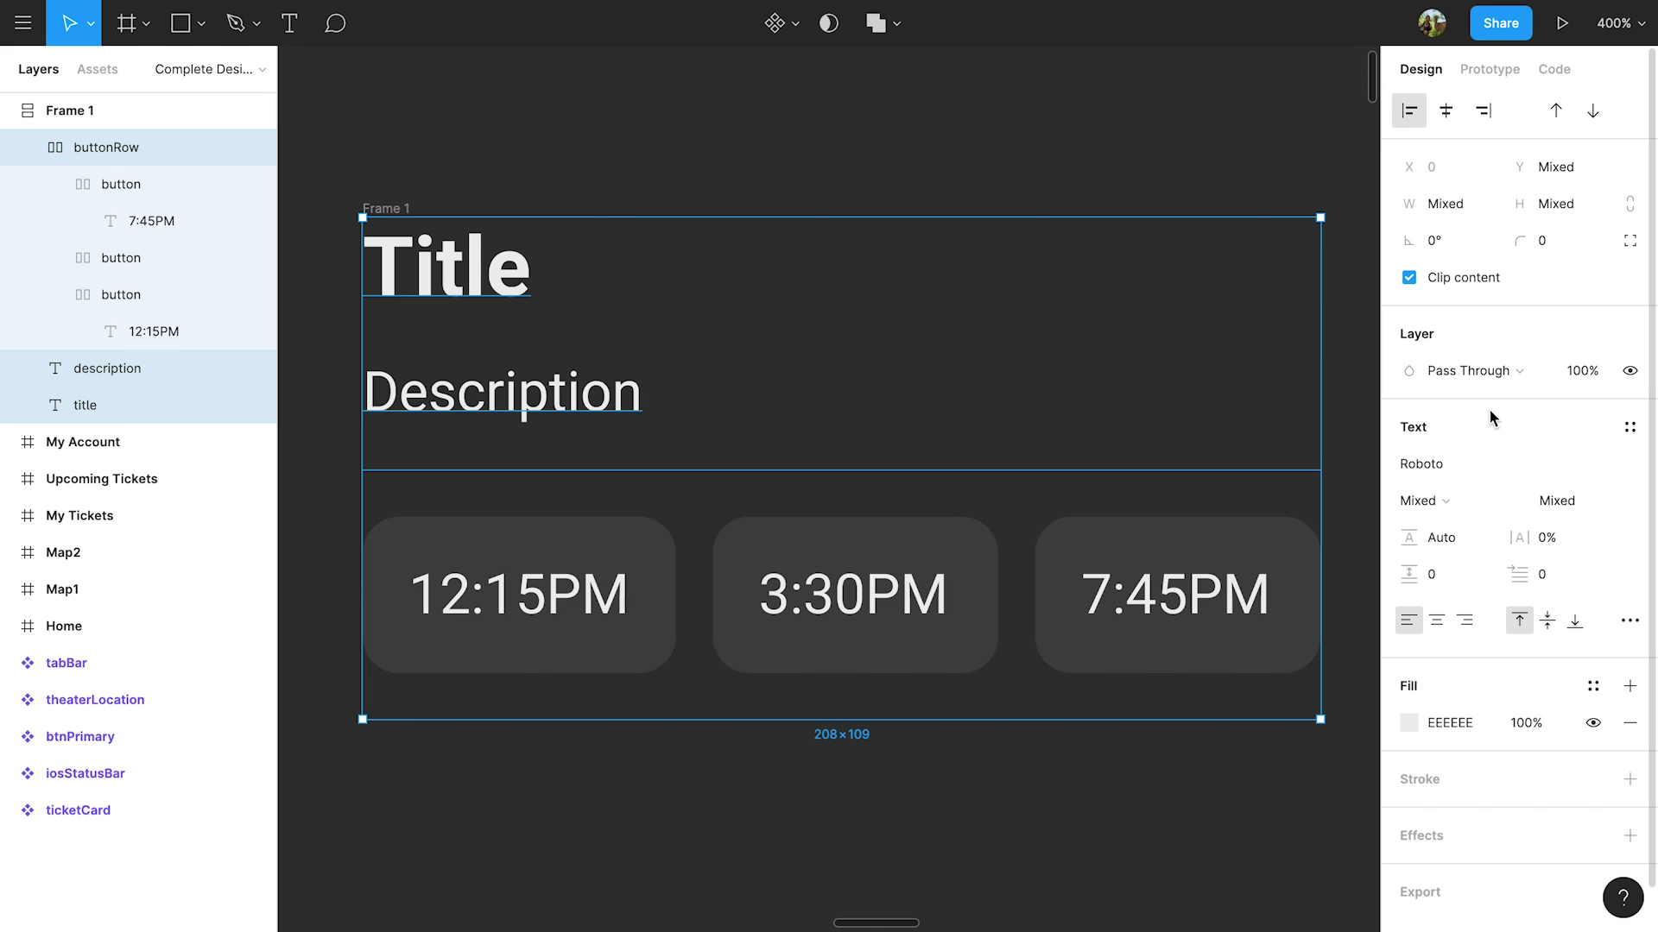
{"action": "key", "text": "alt+h"}
{"action": "key", "text": "alt+d"}
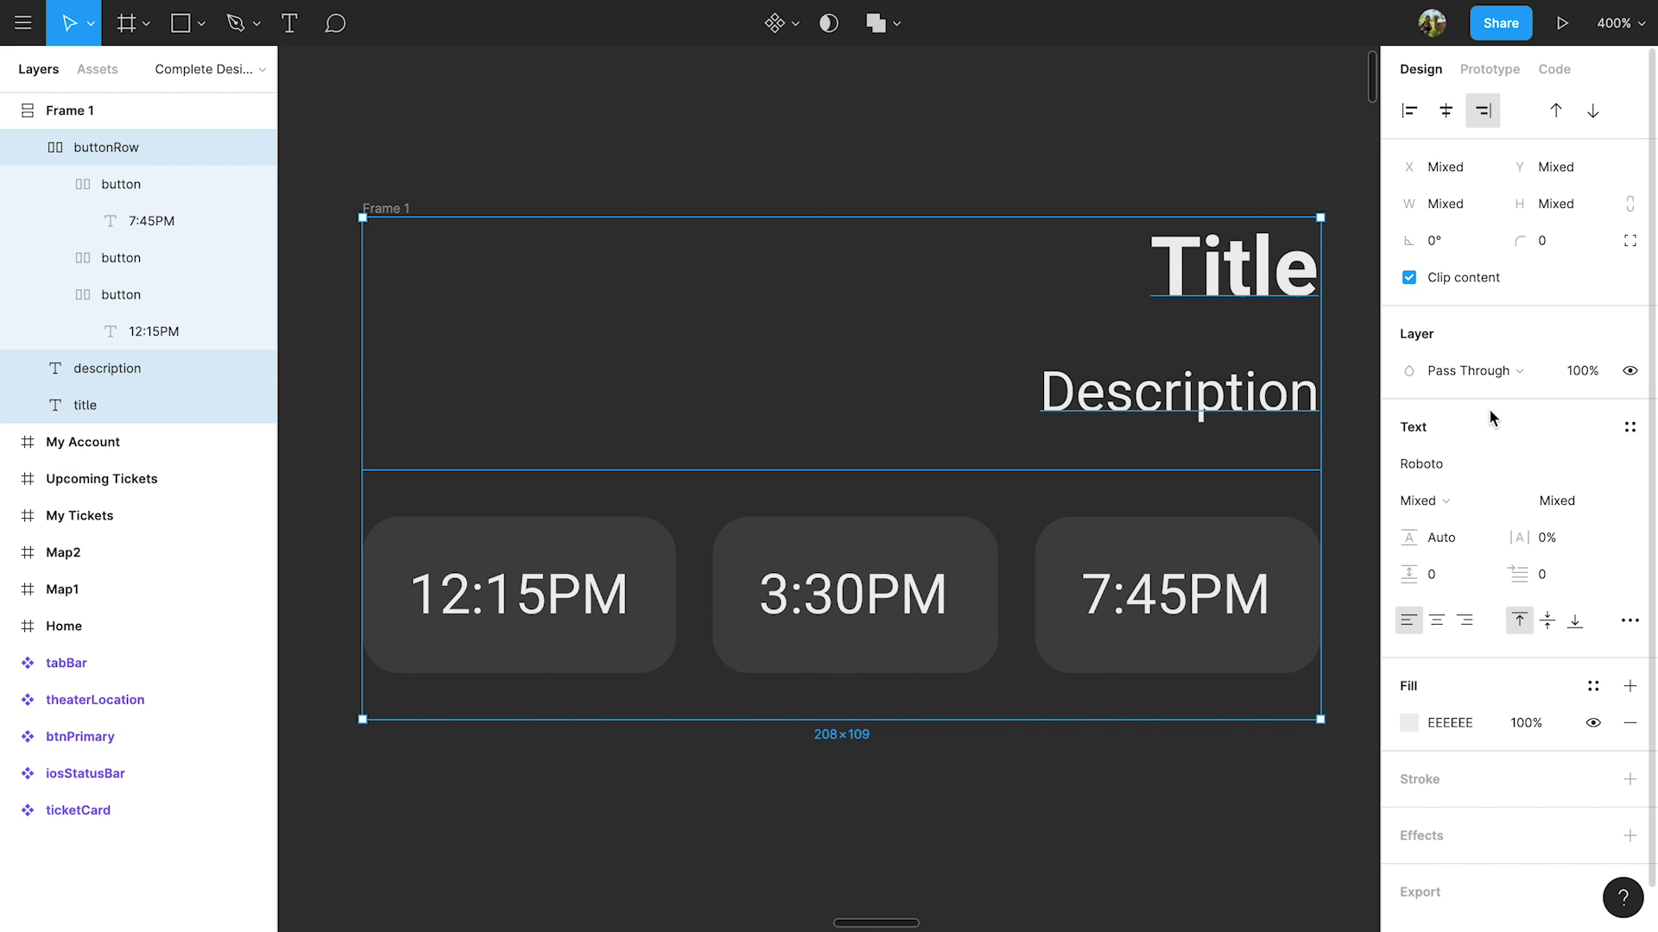
{"action": "key", "text": "alt+h"}
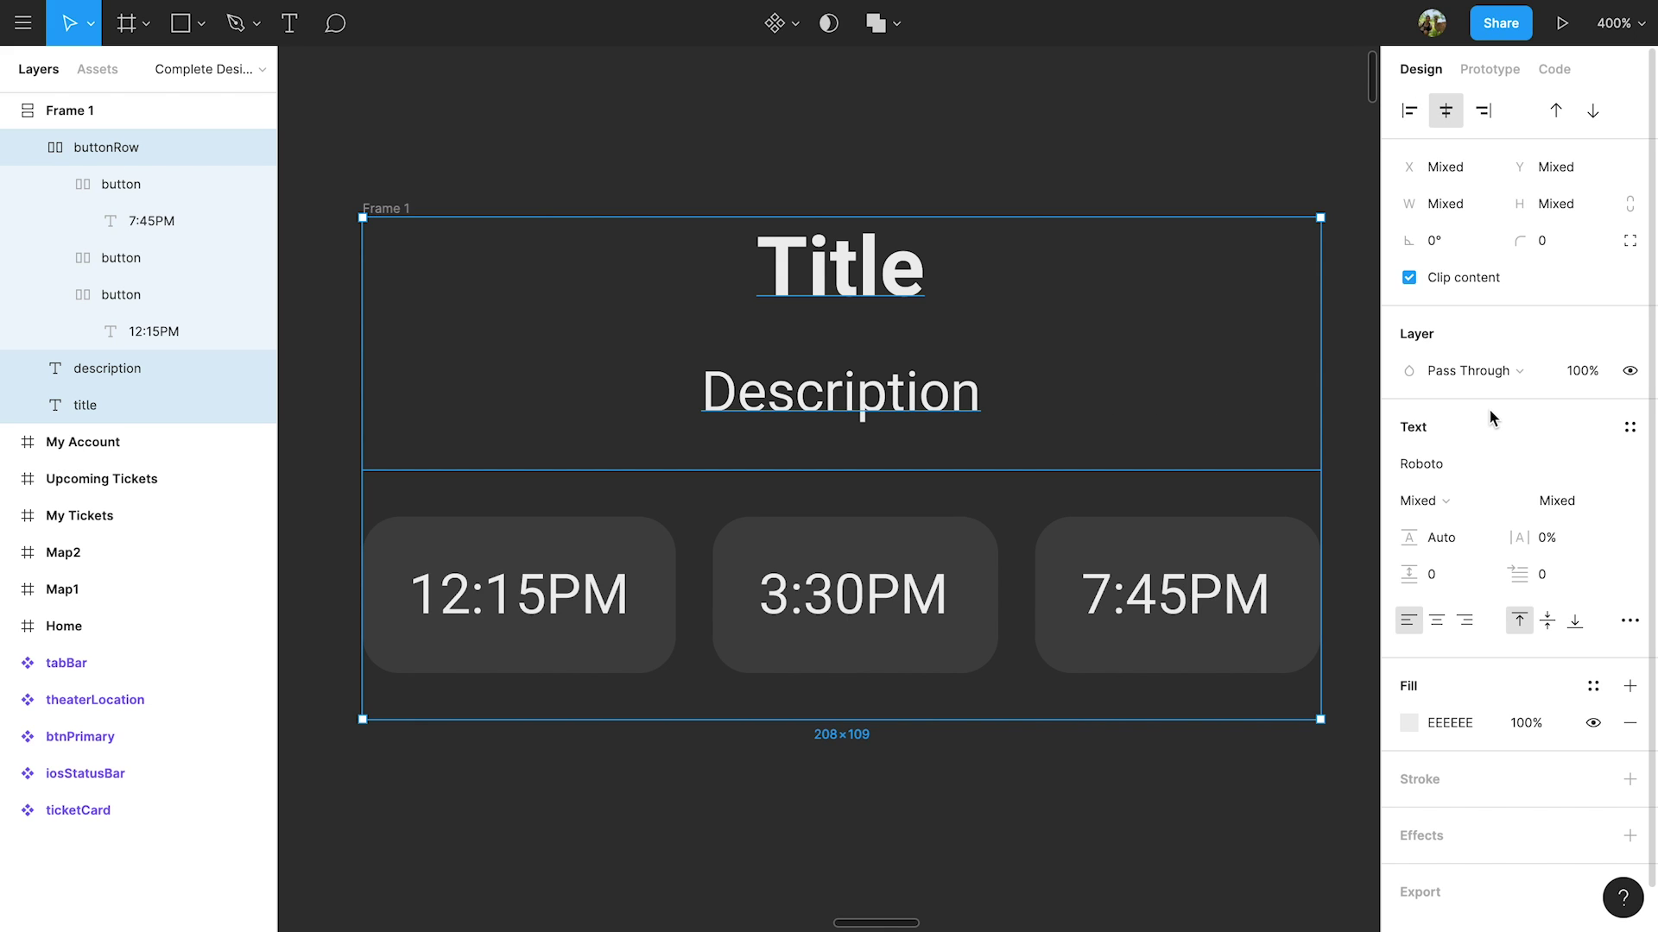
{"action": "key", "text": "alt+a"}
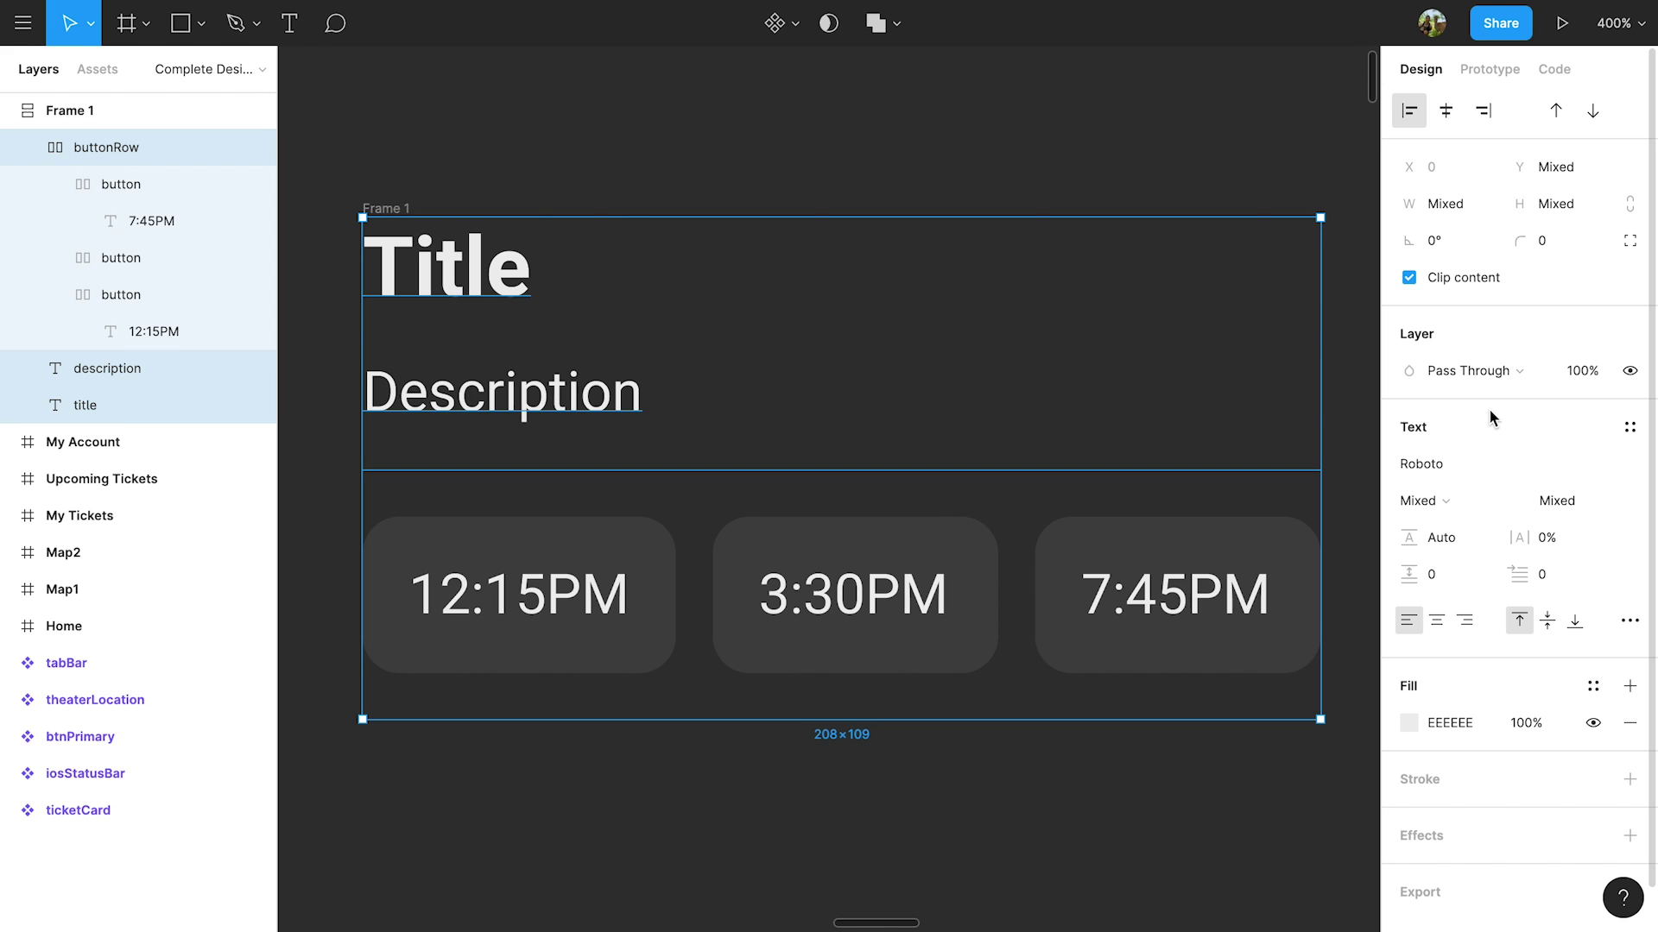
- Set the vertical auto layout frame's spacing between items to 8
{"action": "key", "text": "shift+Return"}
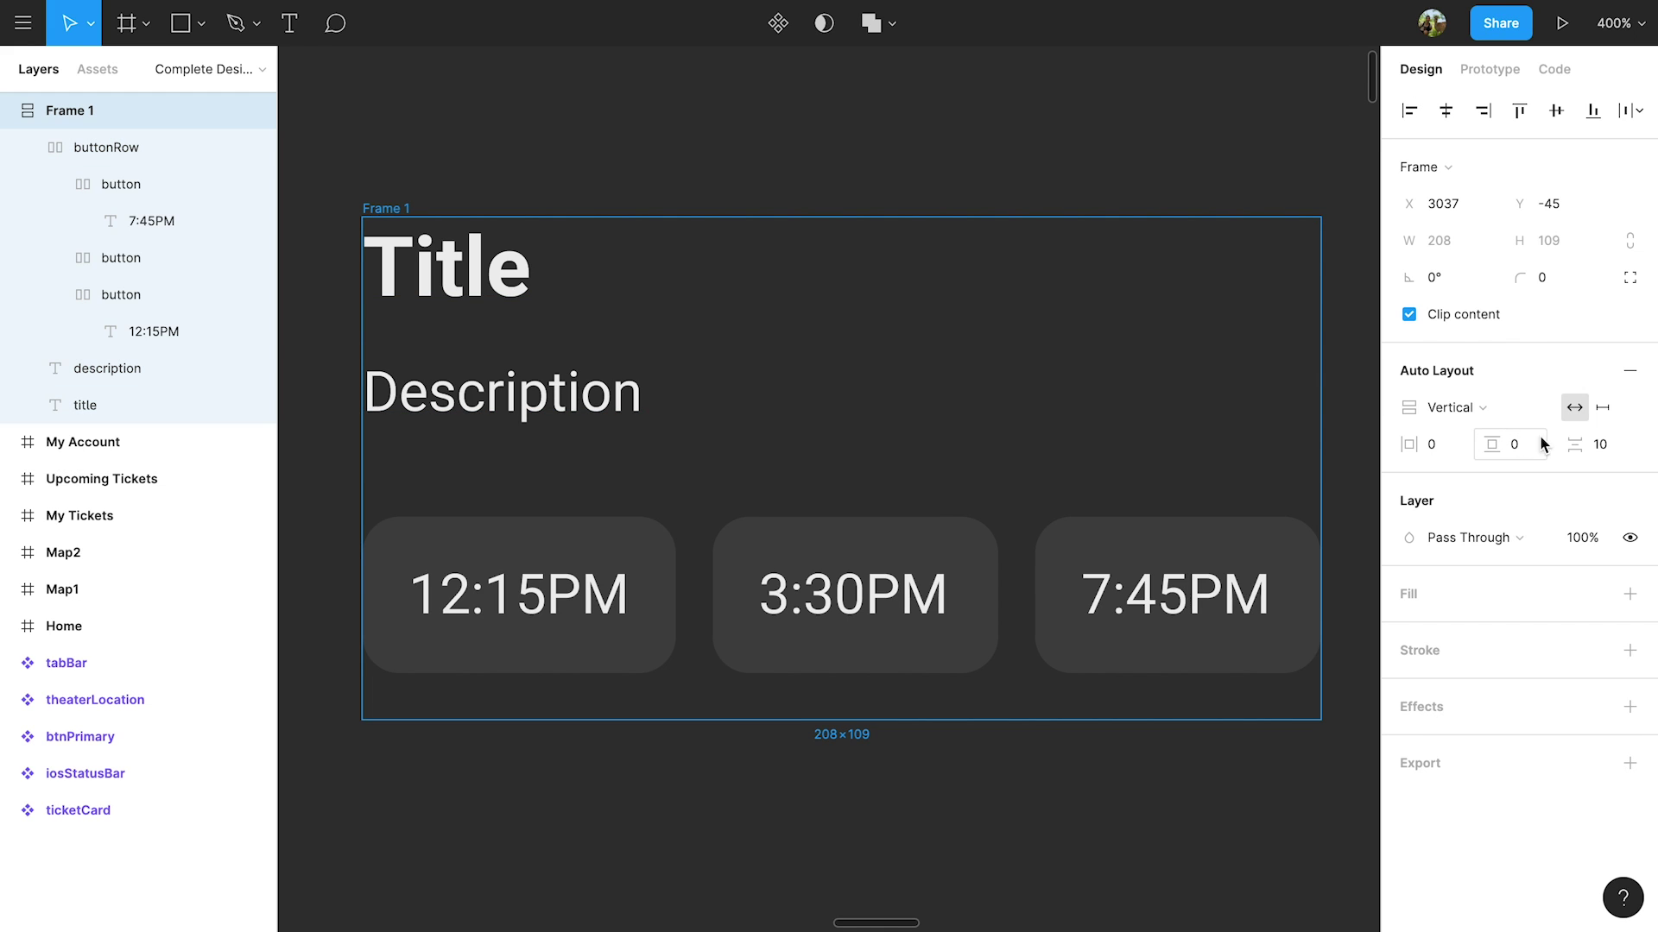
{"action": "left_click", "coordinate": [1613, 454]}
{"action": "type", "text": "8"}
{"action": "key", "text": "Return"}
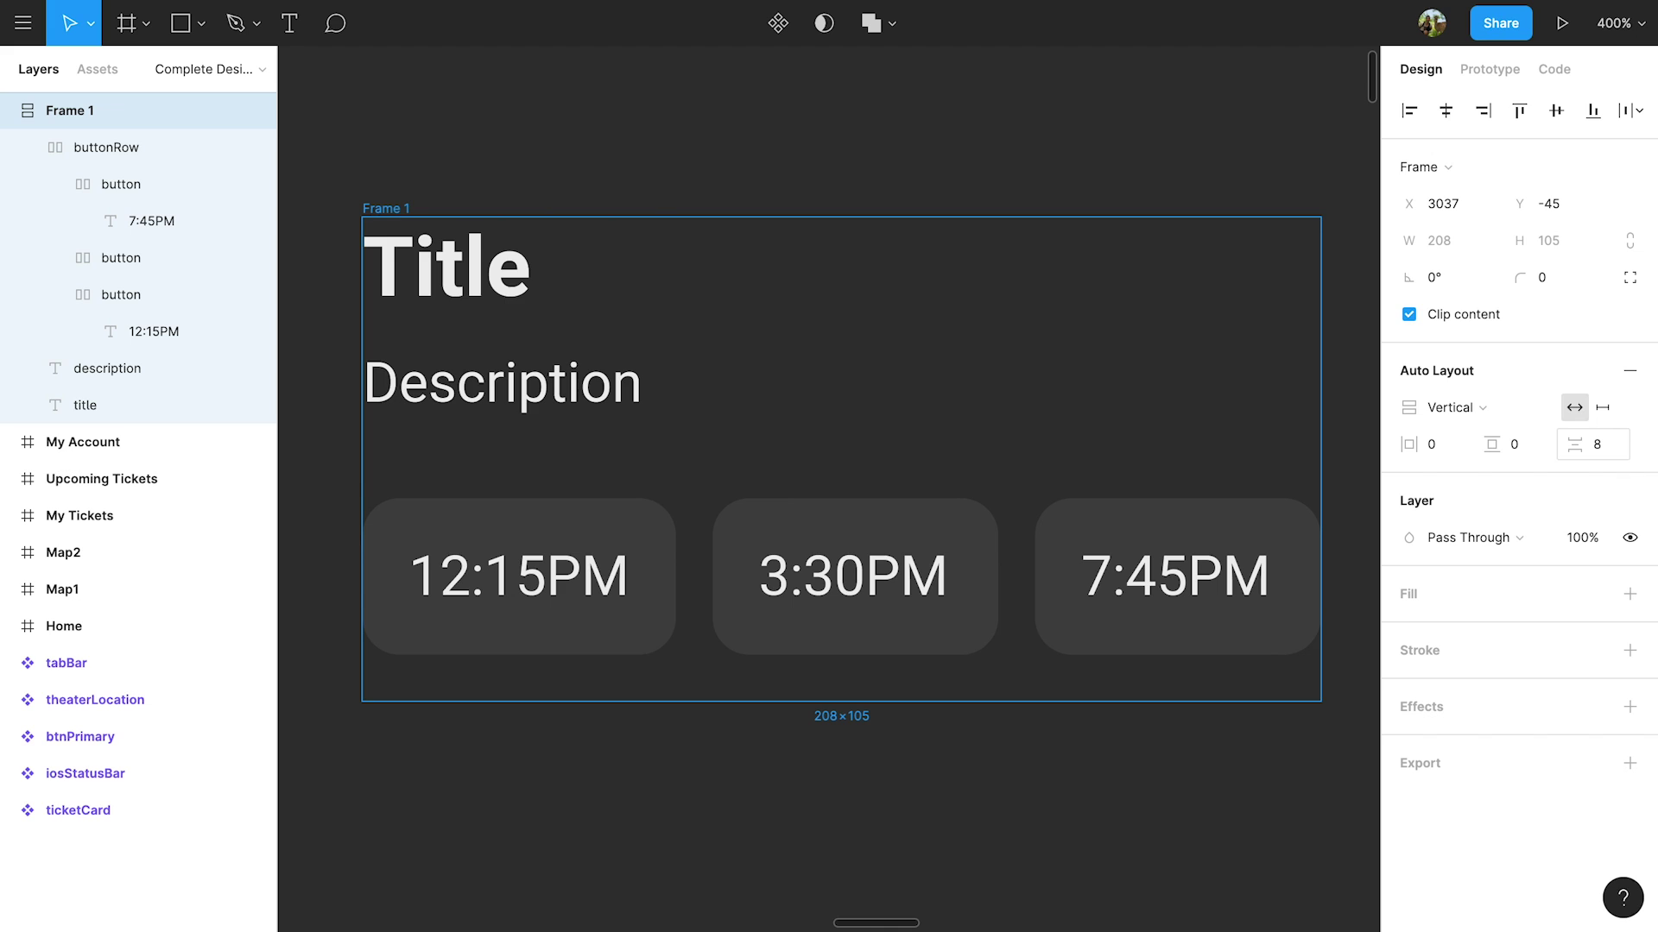
- Rename the outer vertical frame to "featuredMovieCard"
{"action": "right_click", "coordinate": [119, 127]}
{"action": "left_click", "coordinate": [192, 397]}
{"action": "type", "text": "fea"}
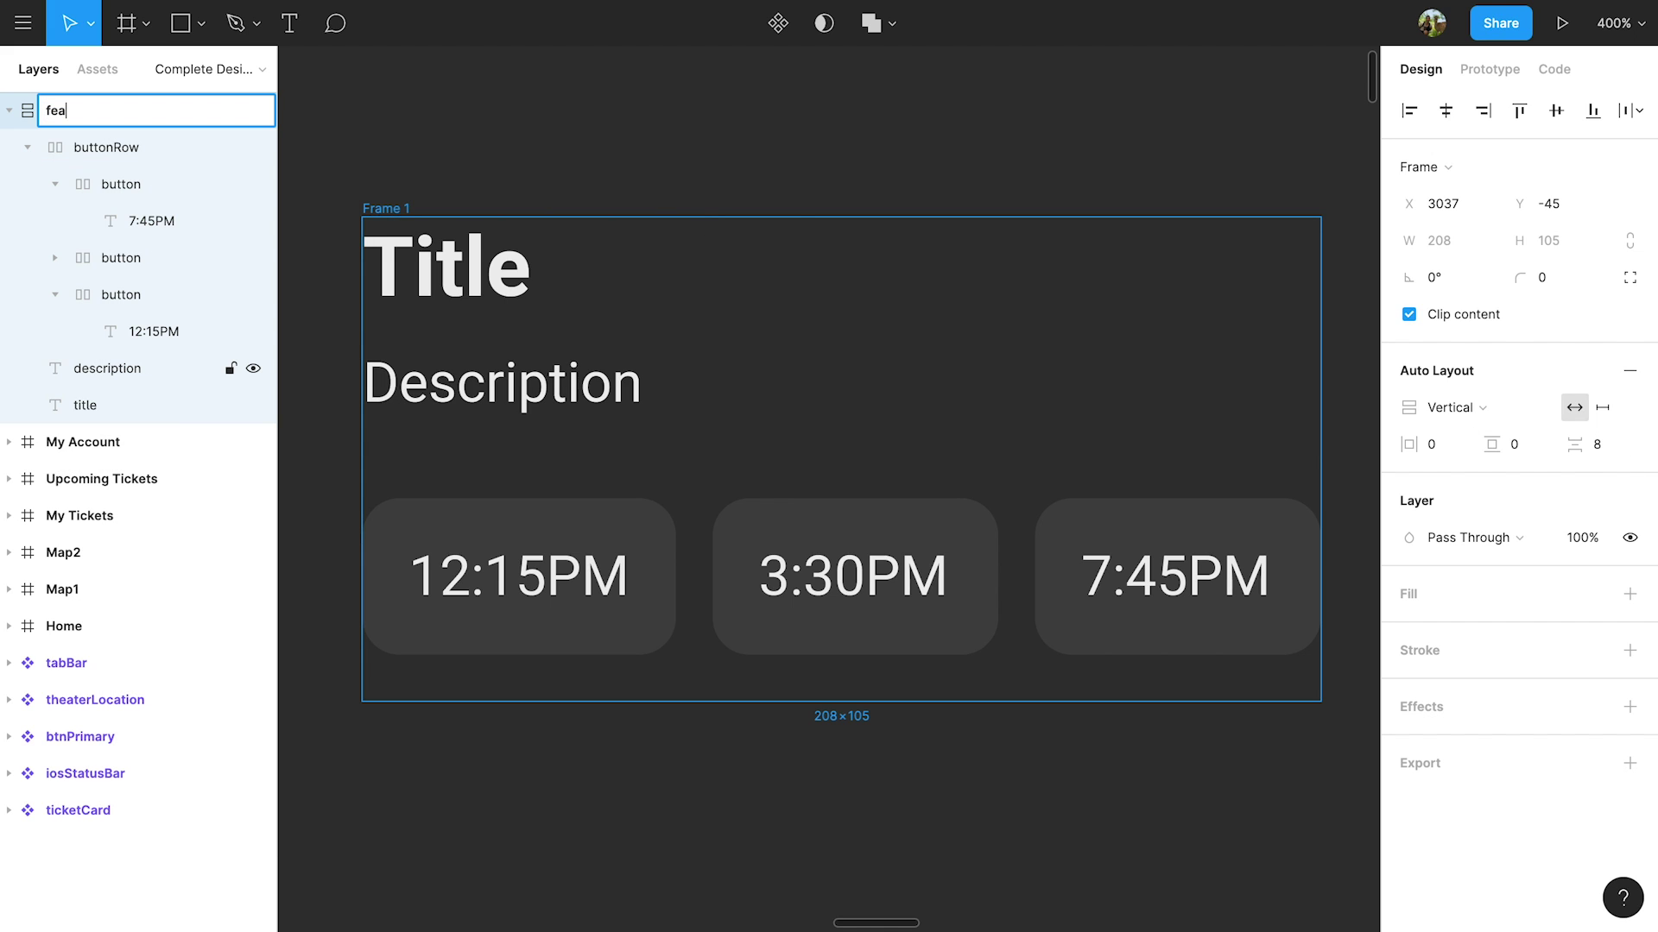
{"action": "type", "text": "turedMovieCard"}
{"action": "key", "text": "Return"}
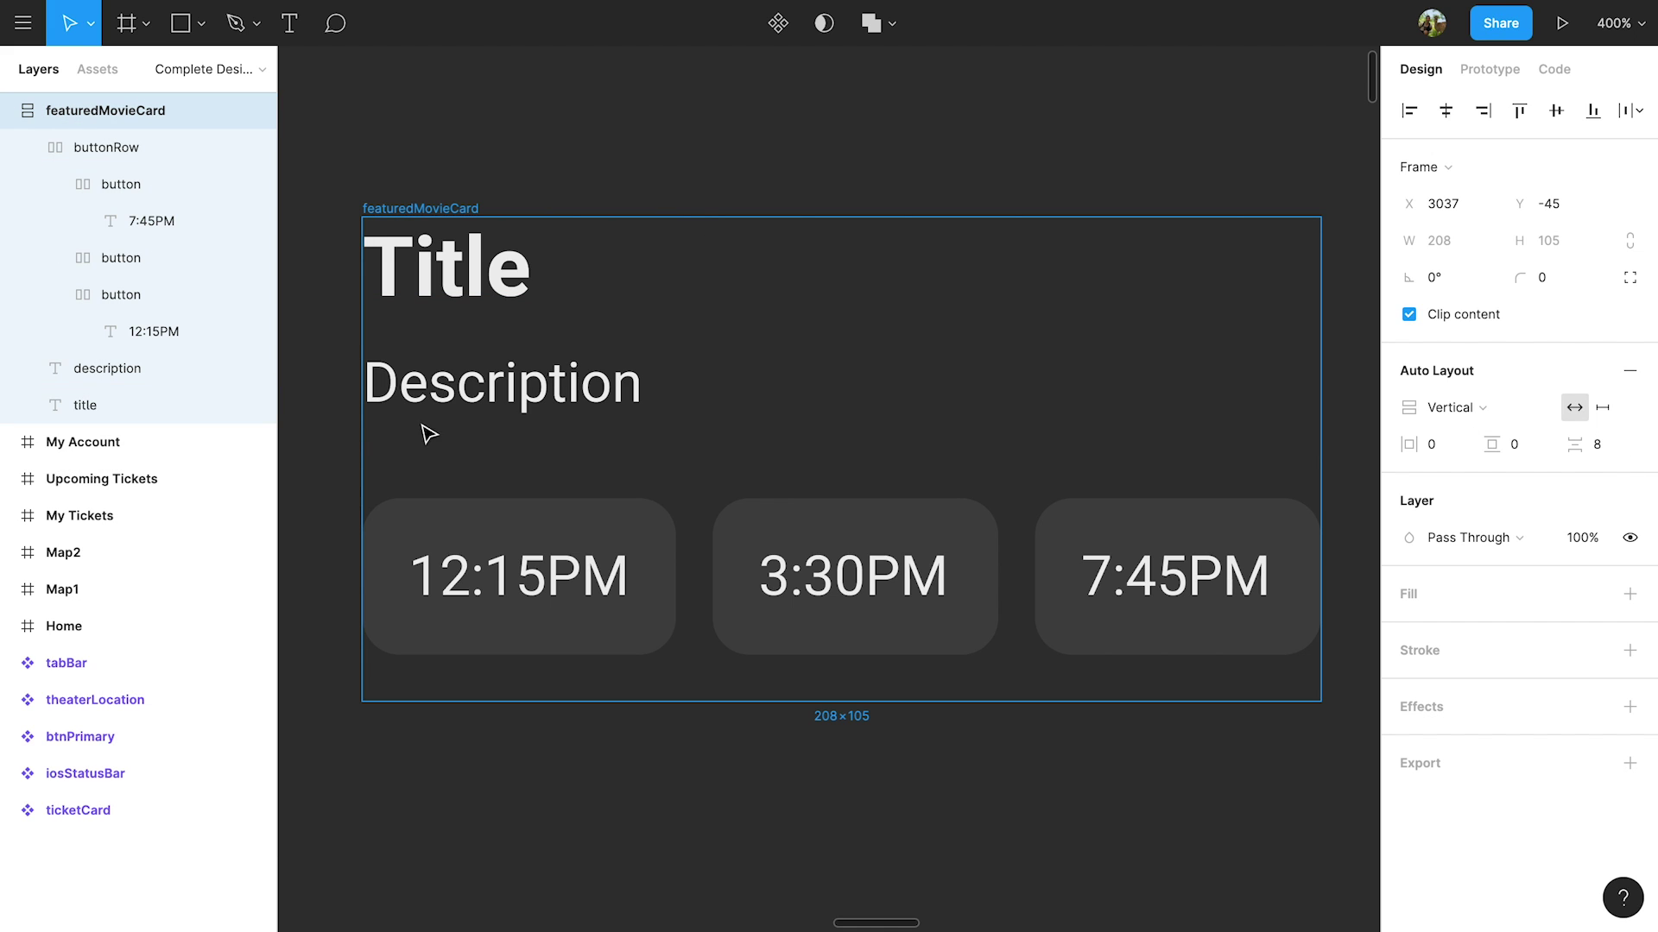
- Extend the description text to read "Description that is longer than the width of the Auto Layout Frame"
{"action": "double_click", "coordinate": [458, 390]}
{"action": "key", "text": "Right"}
{"action": "type", "text": "that is longer"}
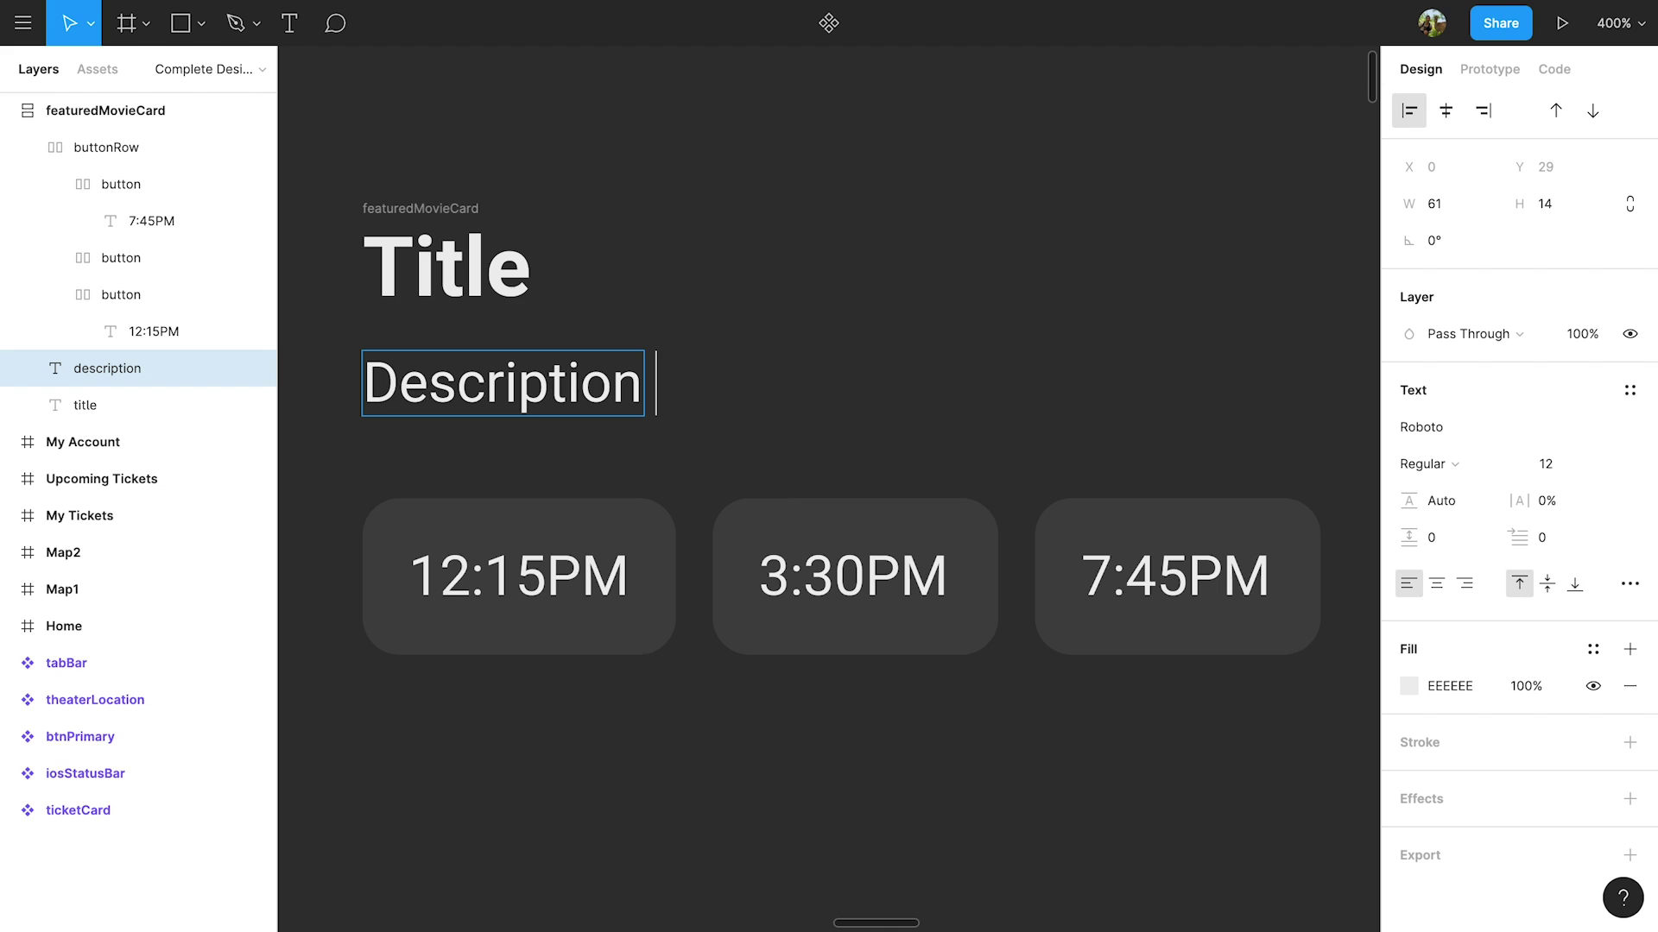
{"action": "type", "text": " tha"}
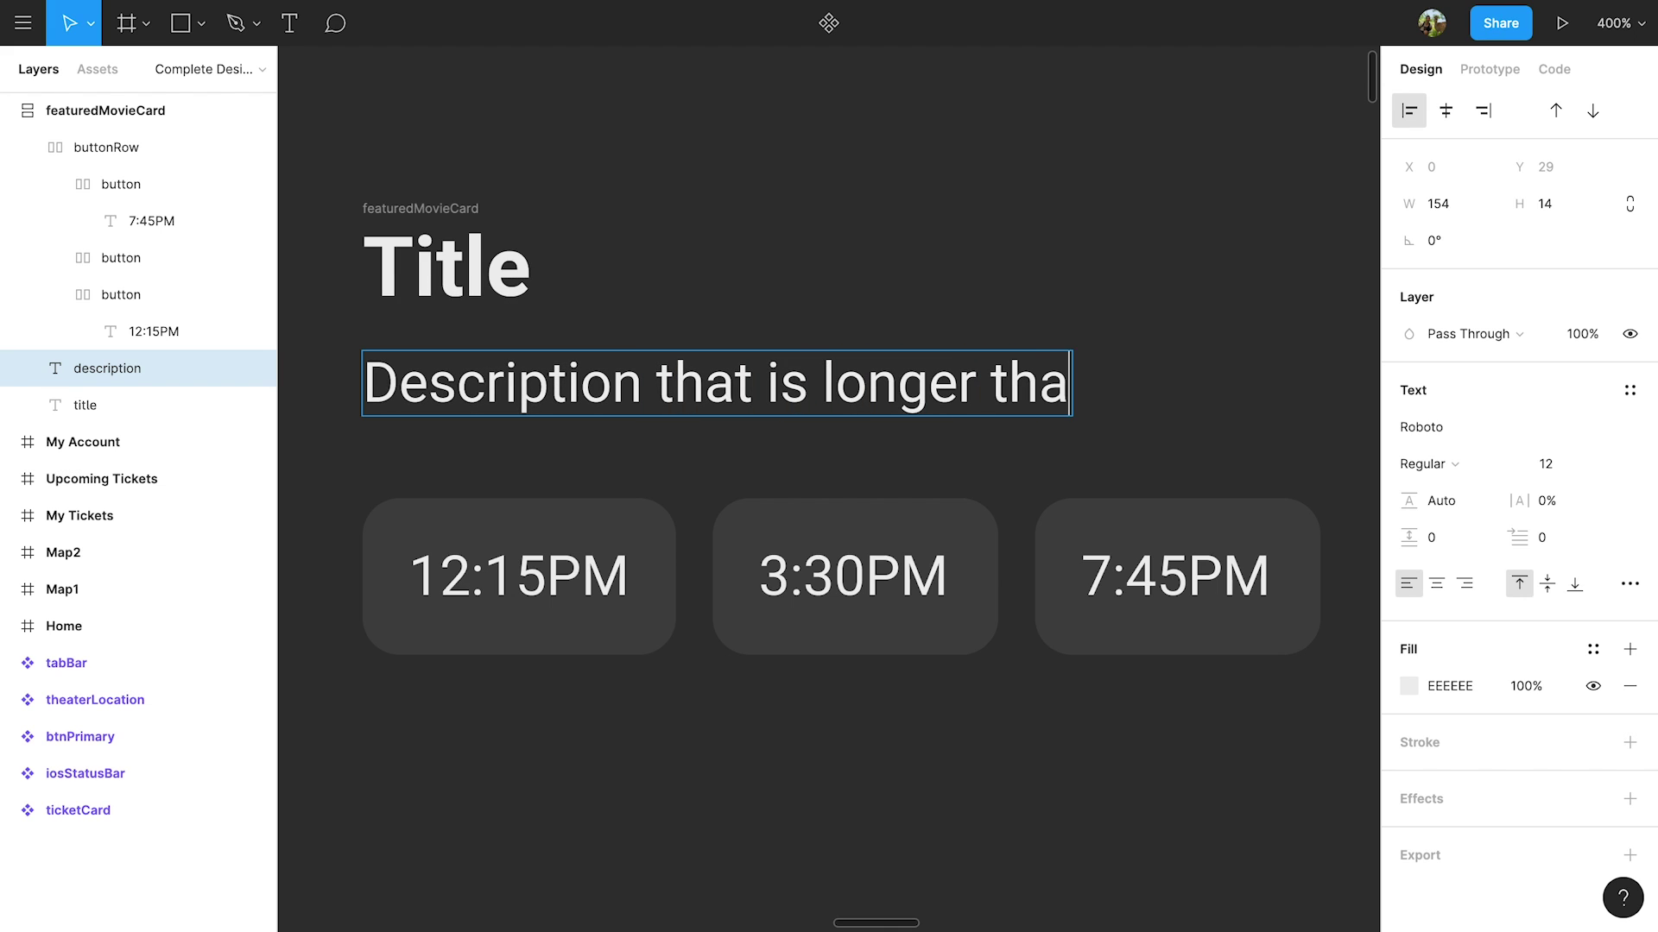
{"action": "type", "text": "n the width of the Auto"}
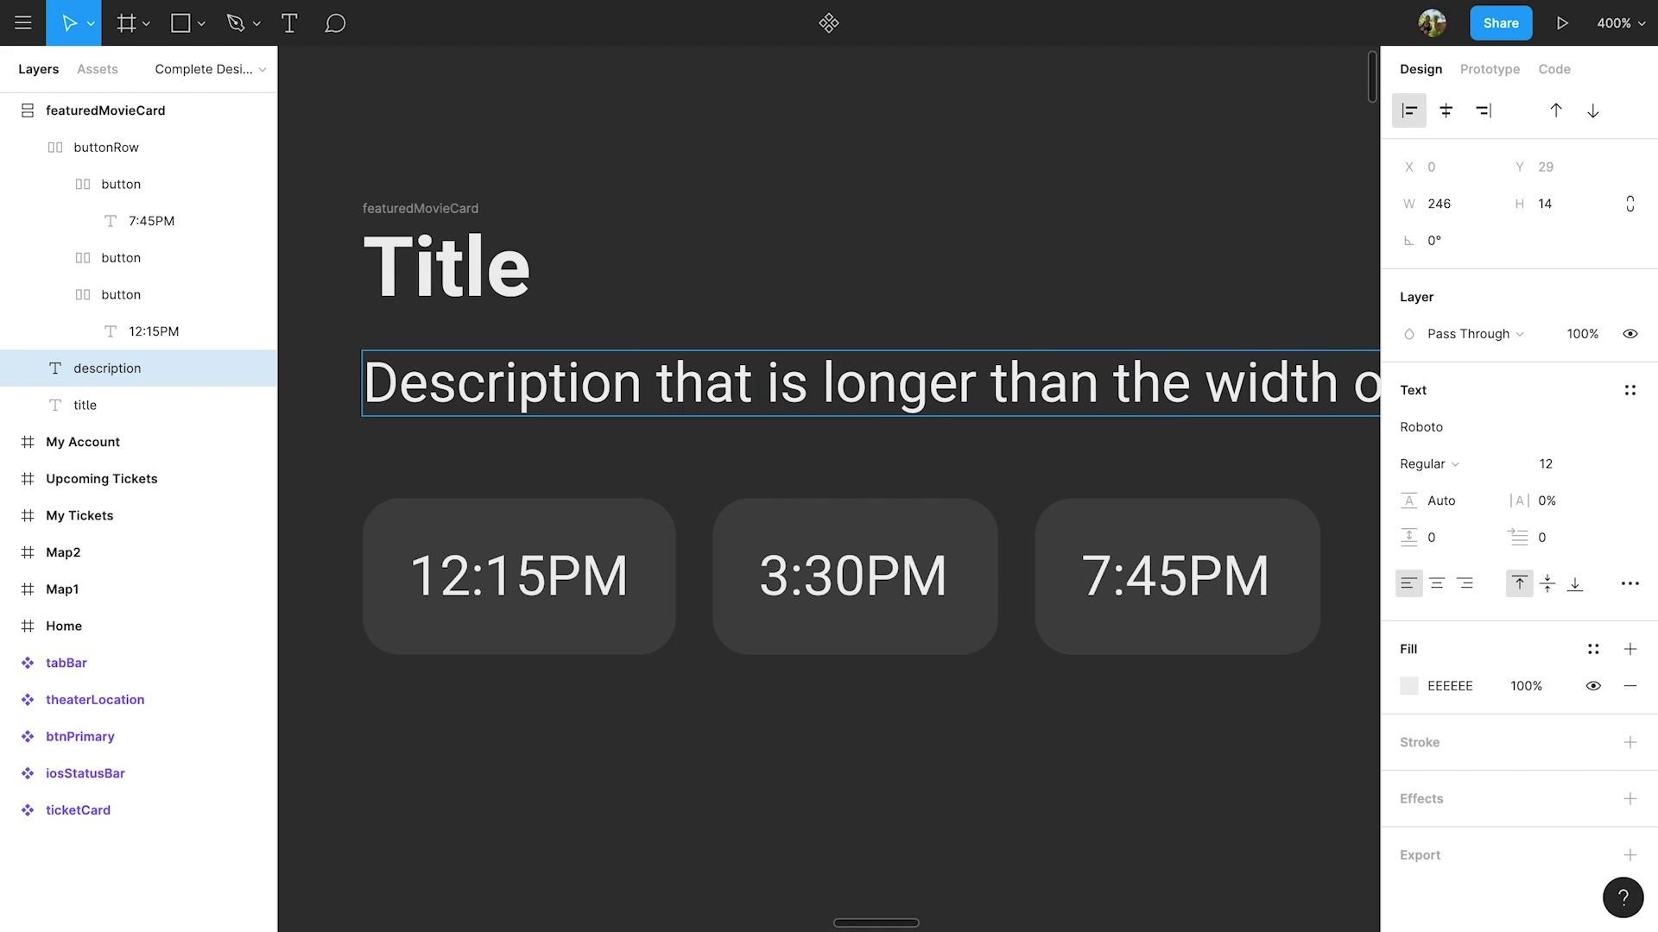
{"action": "scroll", "coordinate": [446, 392], "scroll_direction": "down", "scroll_amount": 5}
{"action": "type", "text": "Layout Frame"}
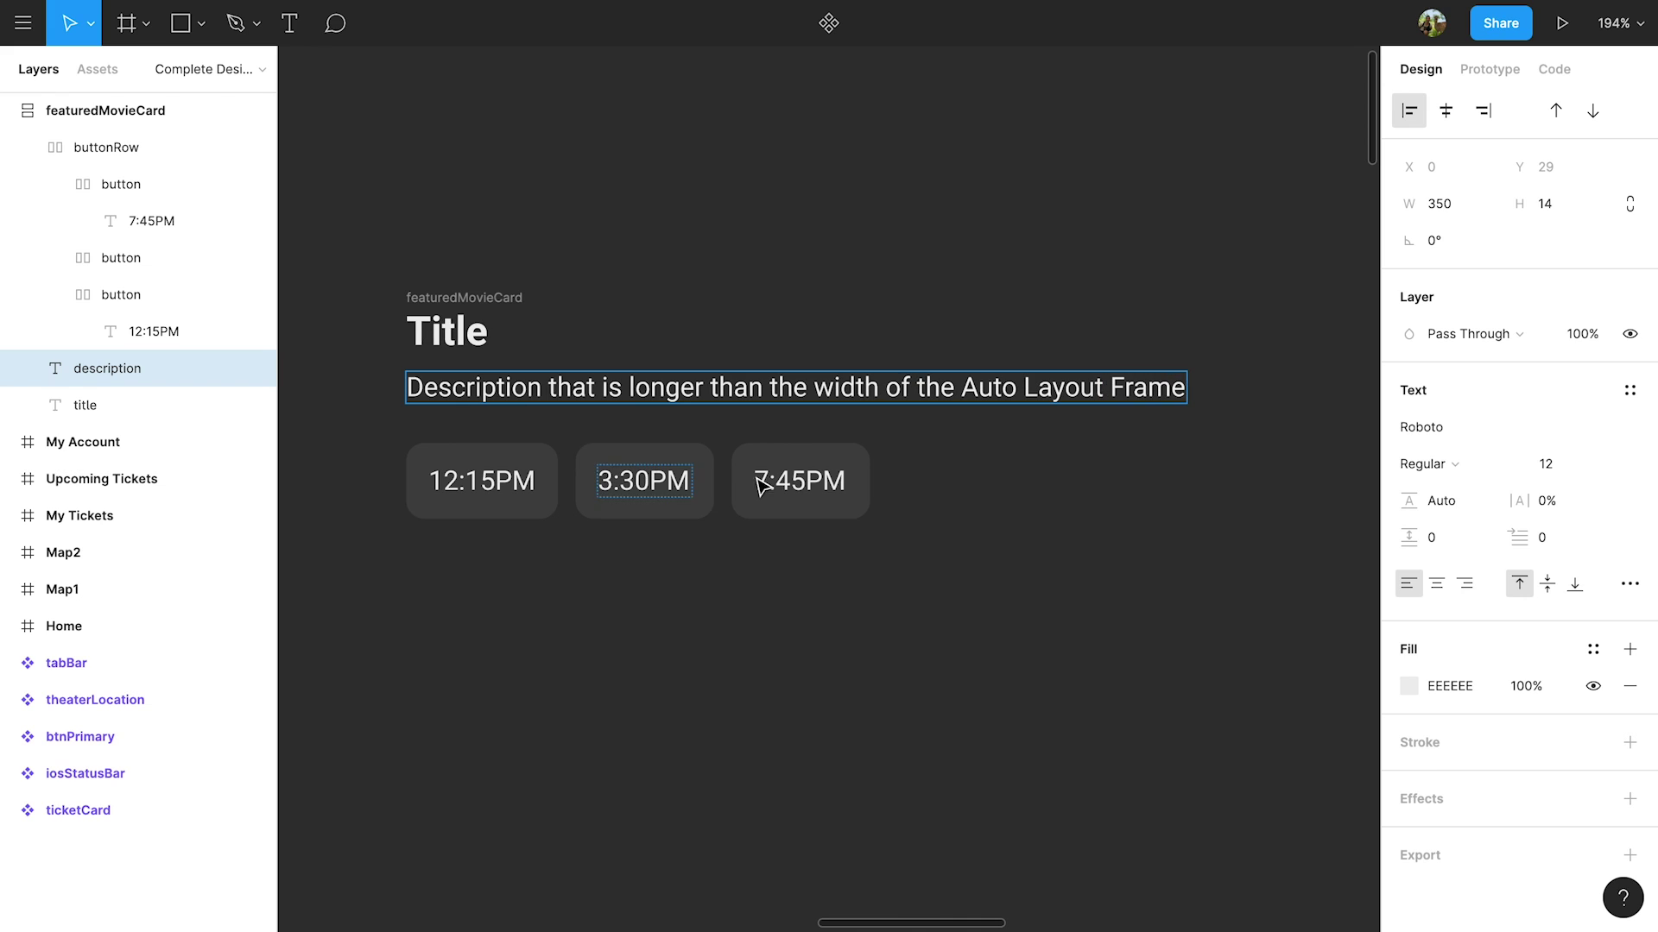
{"action": "key", "text": "Escape"}
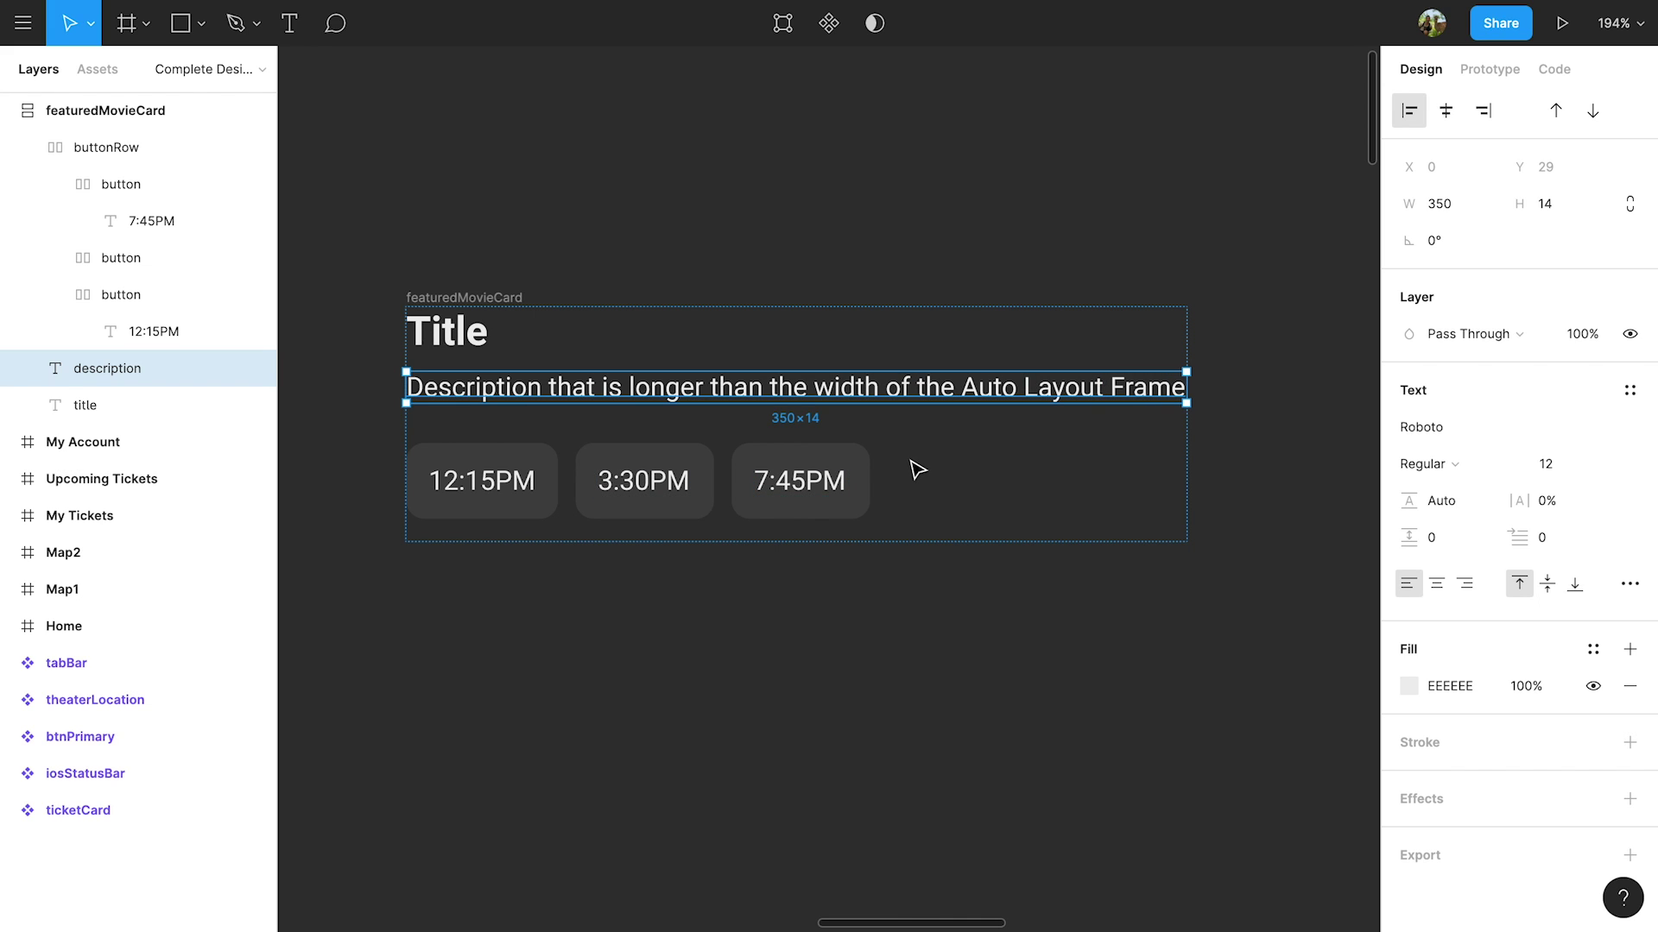
- Make the description text wrap with automatic height and set its width to 220
{"action": "left_click", "coordinate": [1637, 598]}
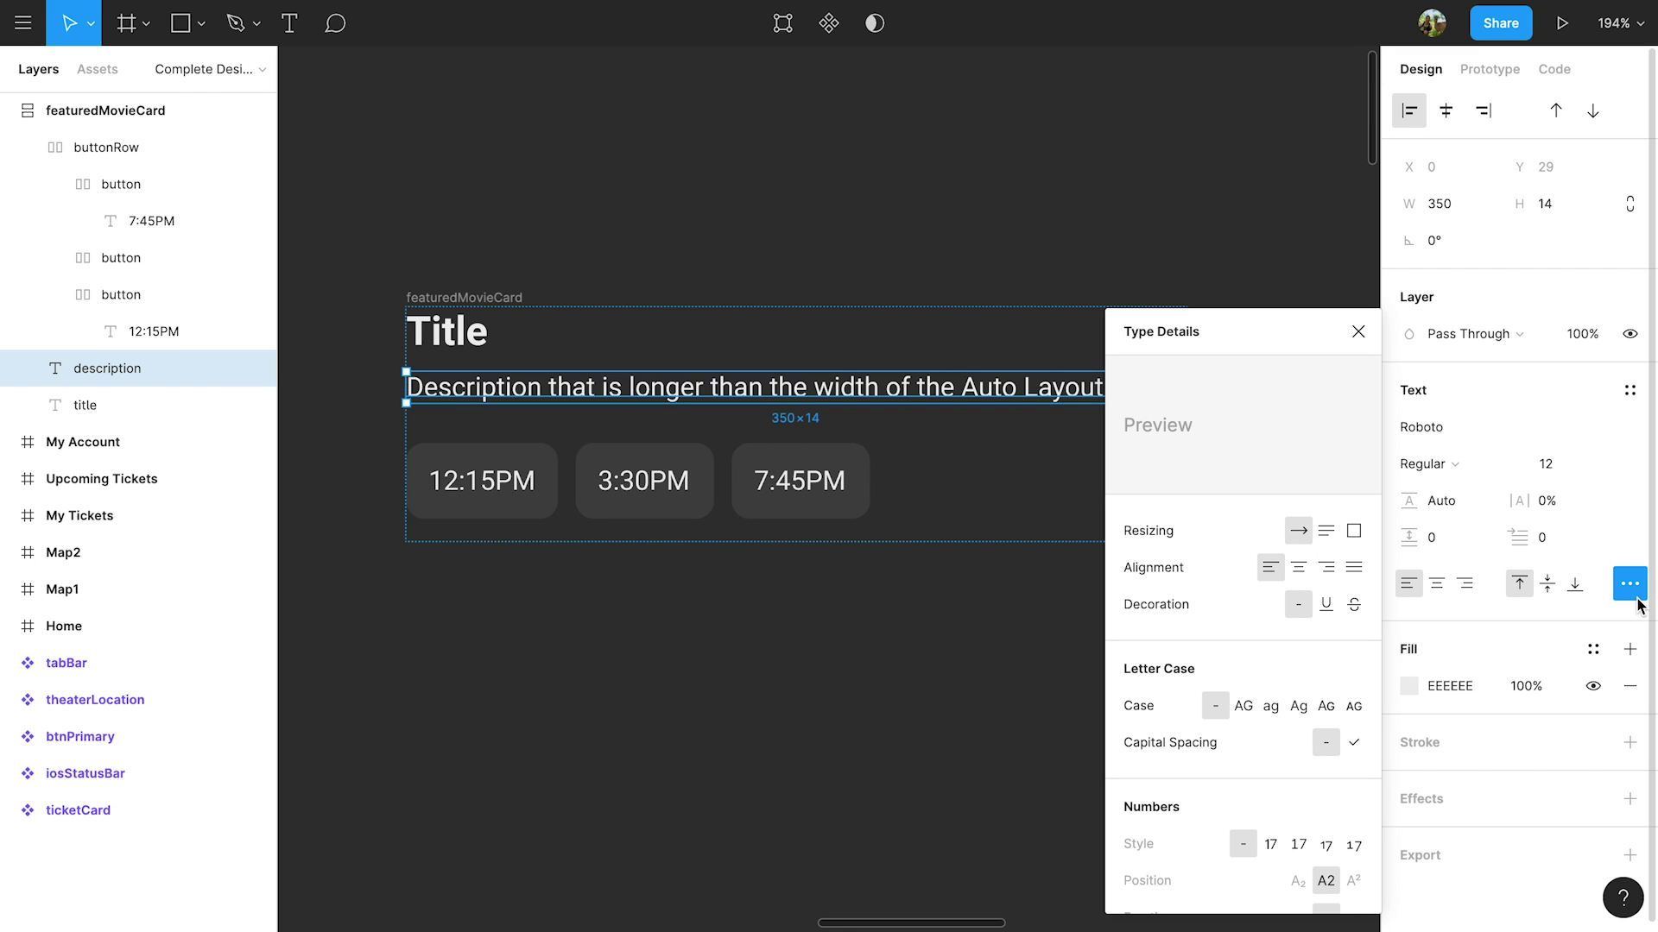
{"action": "left_click", "coordinate": [1333, 535]}
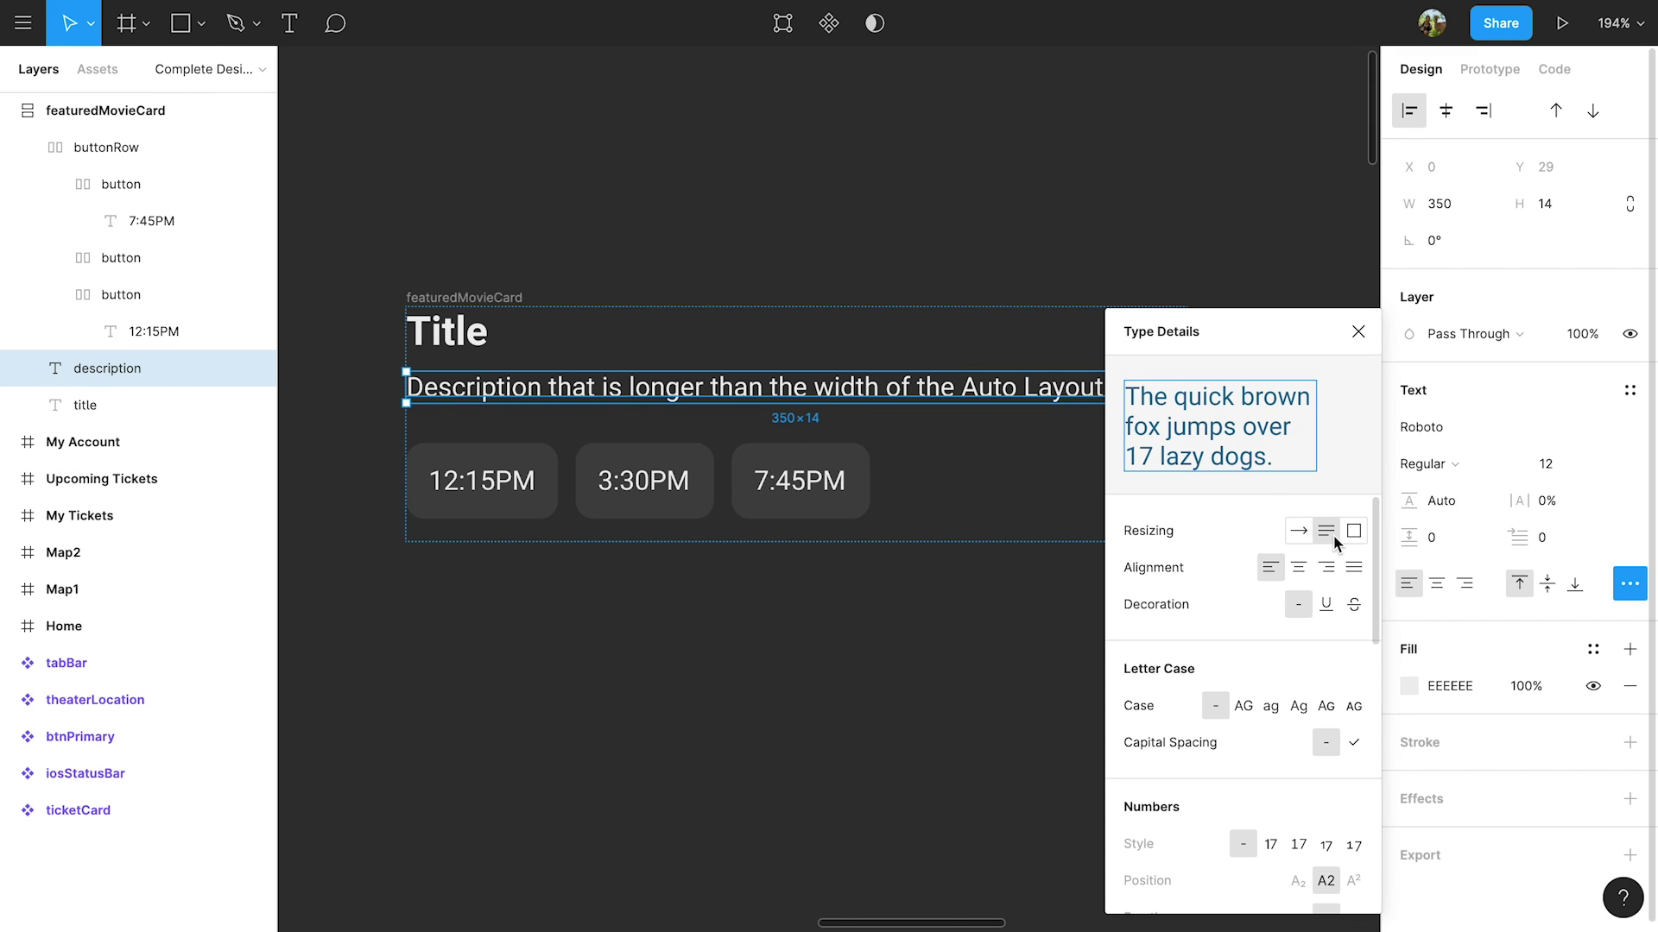
{"action": "left_click", "coordinate": [1444, 207]}
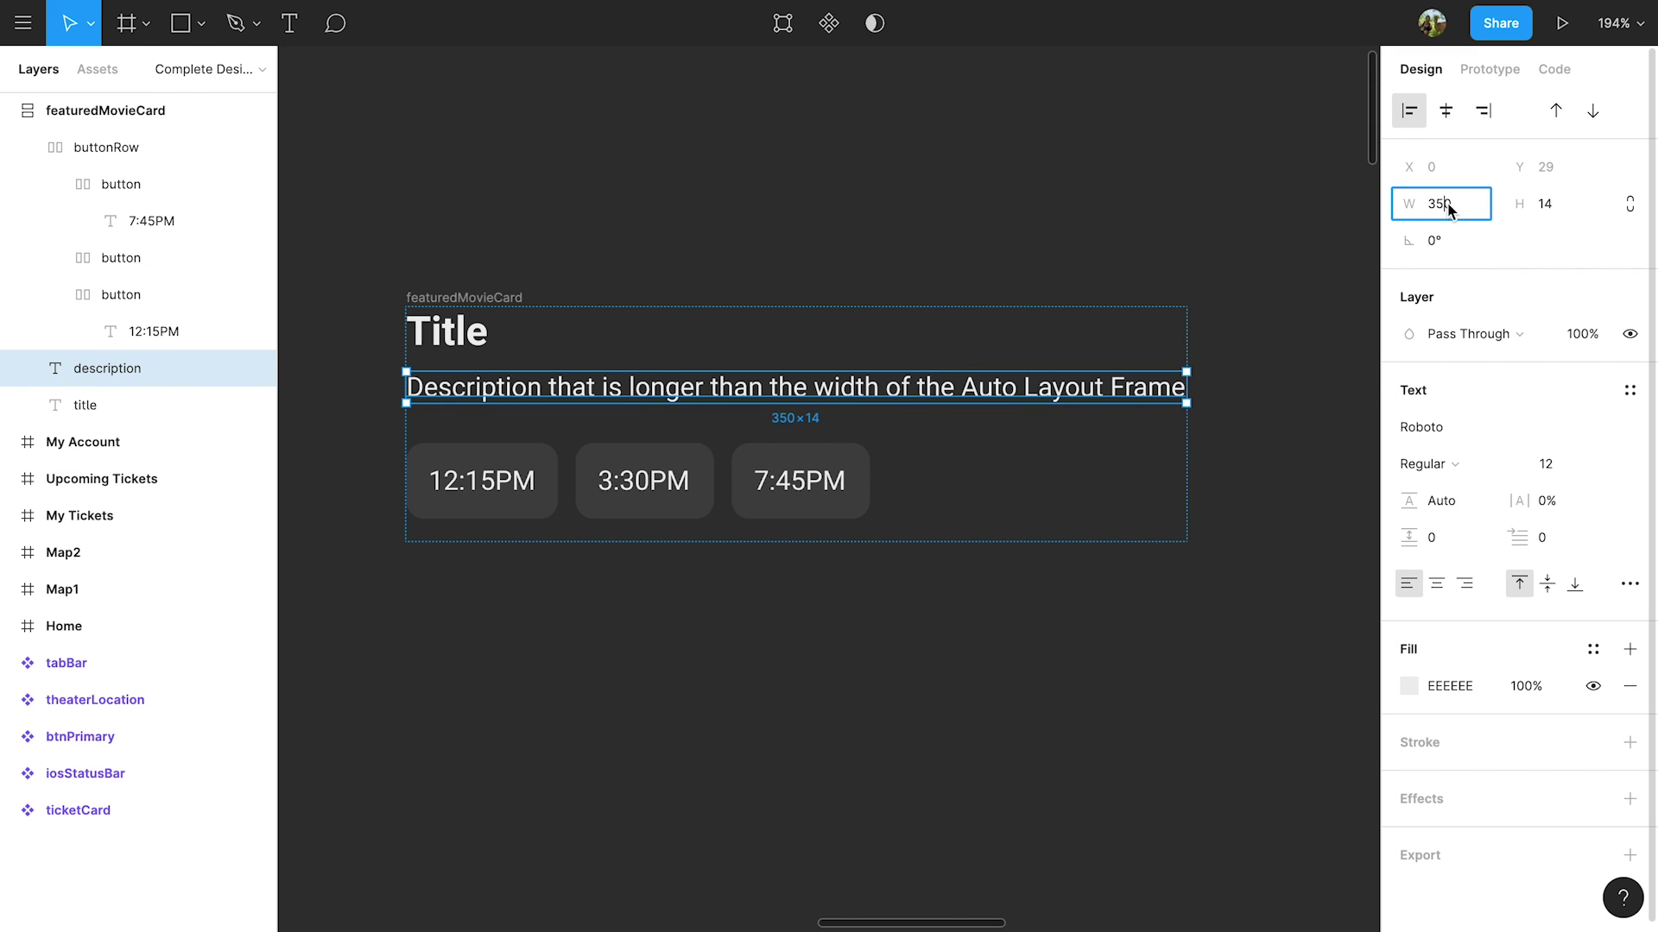
{"action": "type", "text": "220"}
{"action": "key", "text": "Return"}
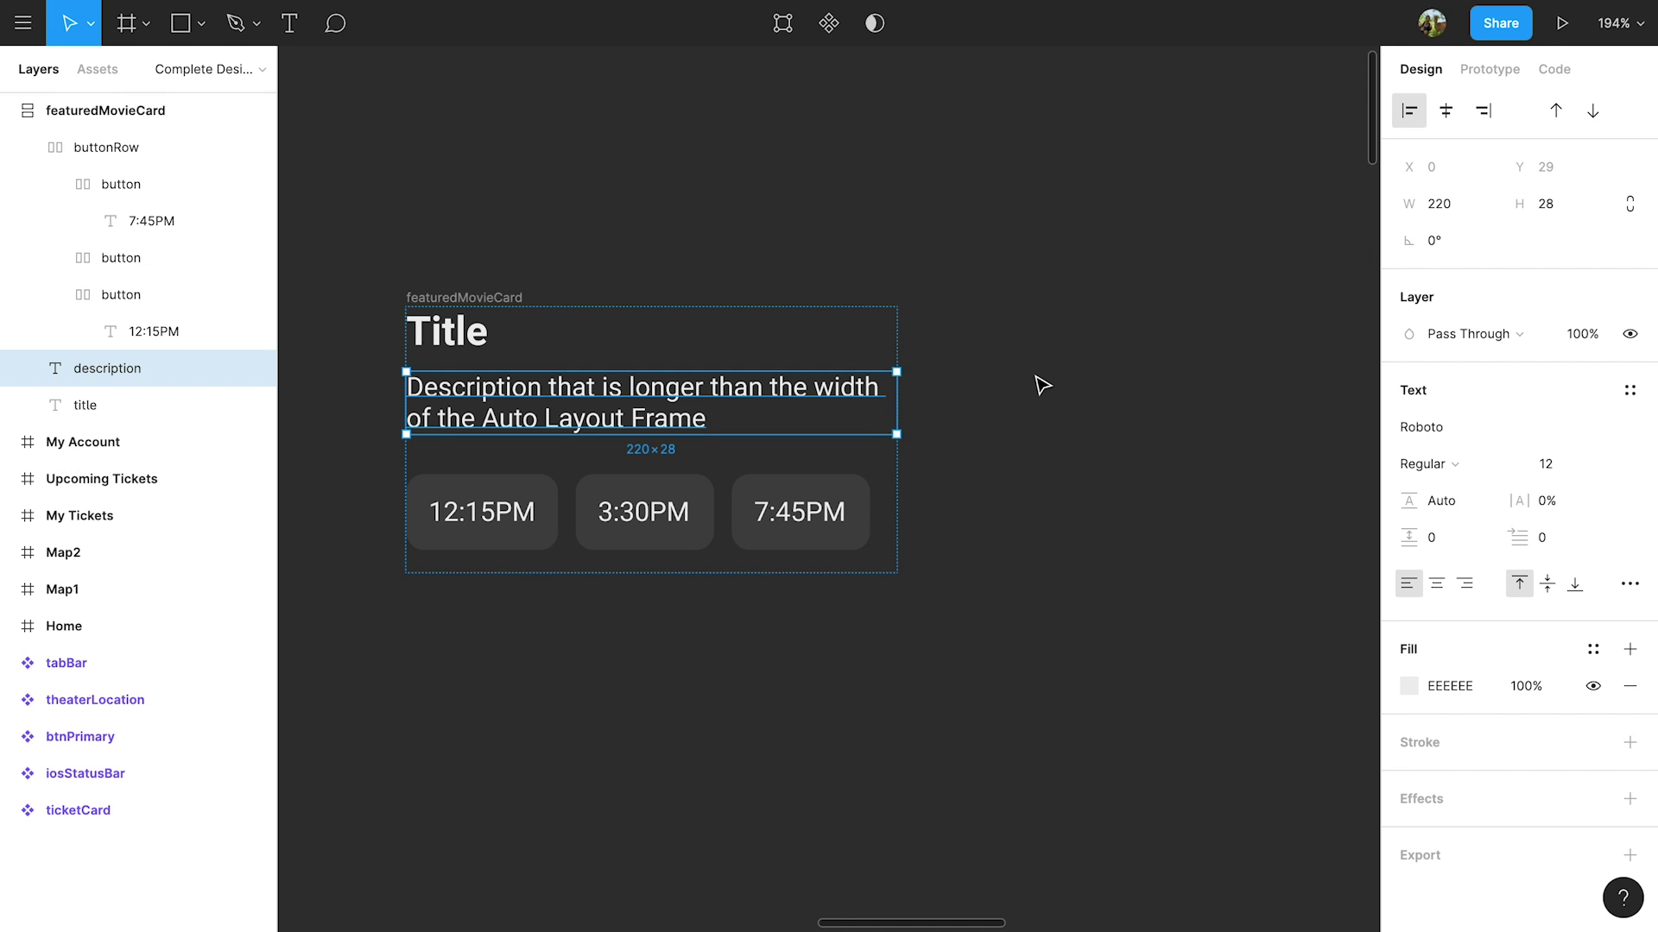
- Try lengthening the description by pasting its sentence two more times at the end, and undo the additions
{"action": "double_click", "coordinate": [686, 408]}
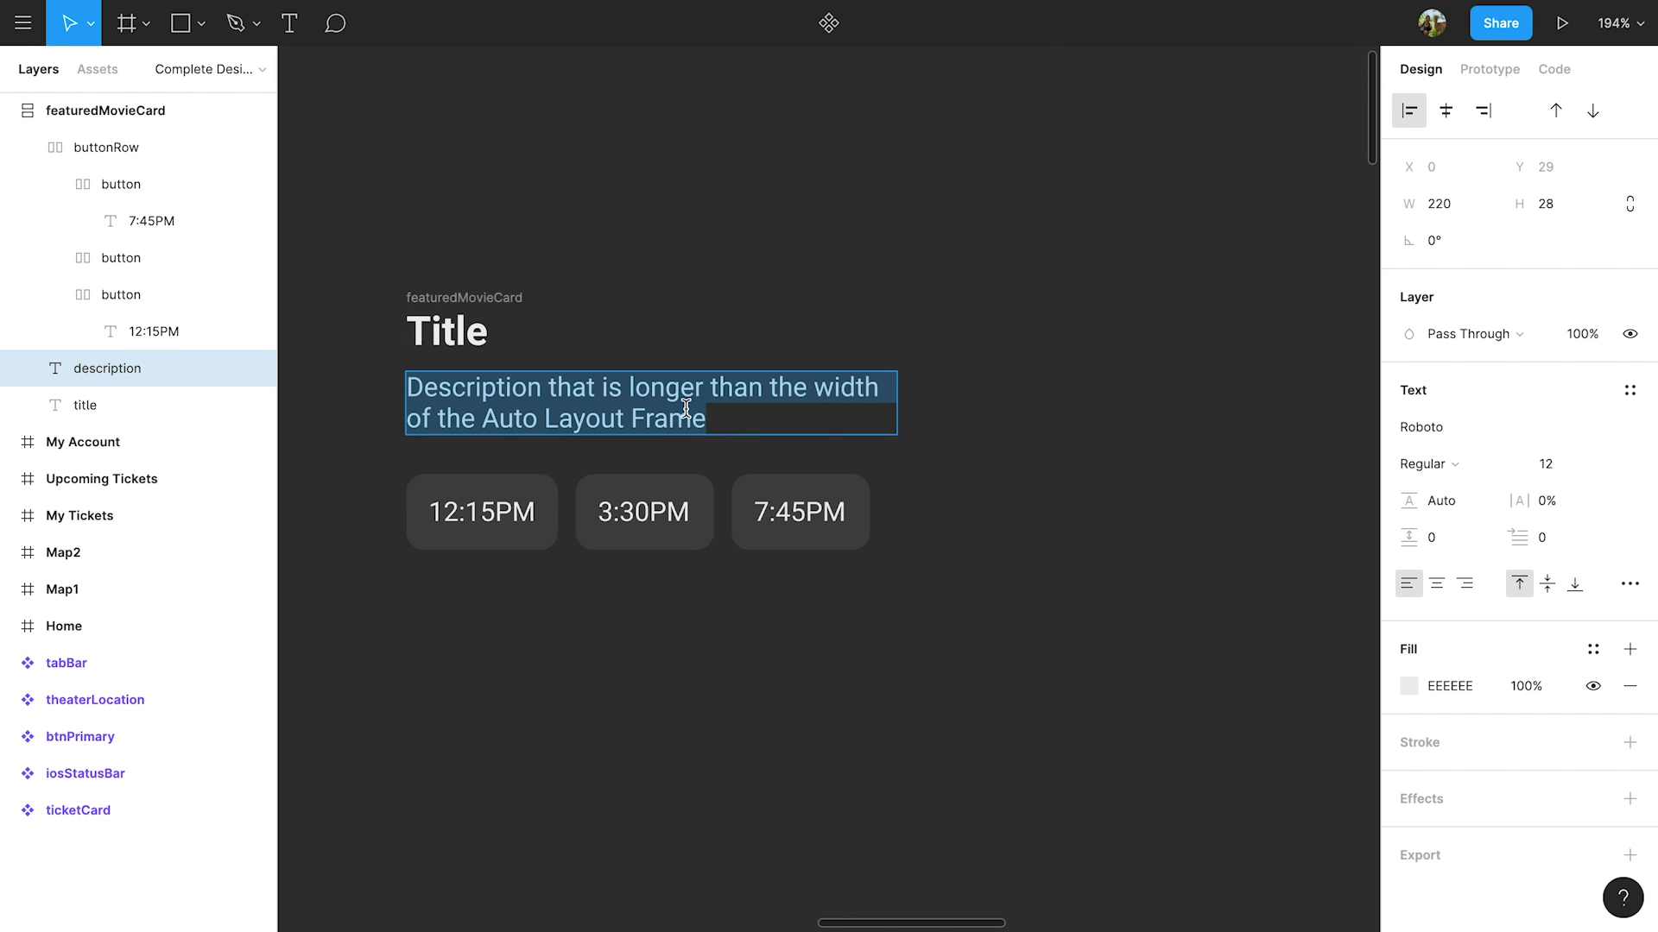
{"action": "left_click", "coordinate": [724, 409]}
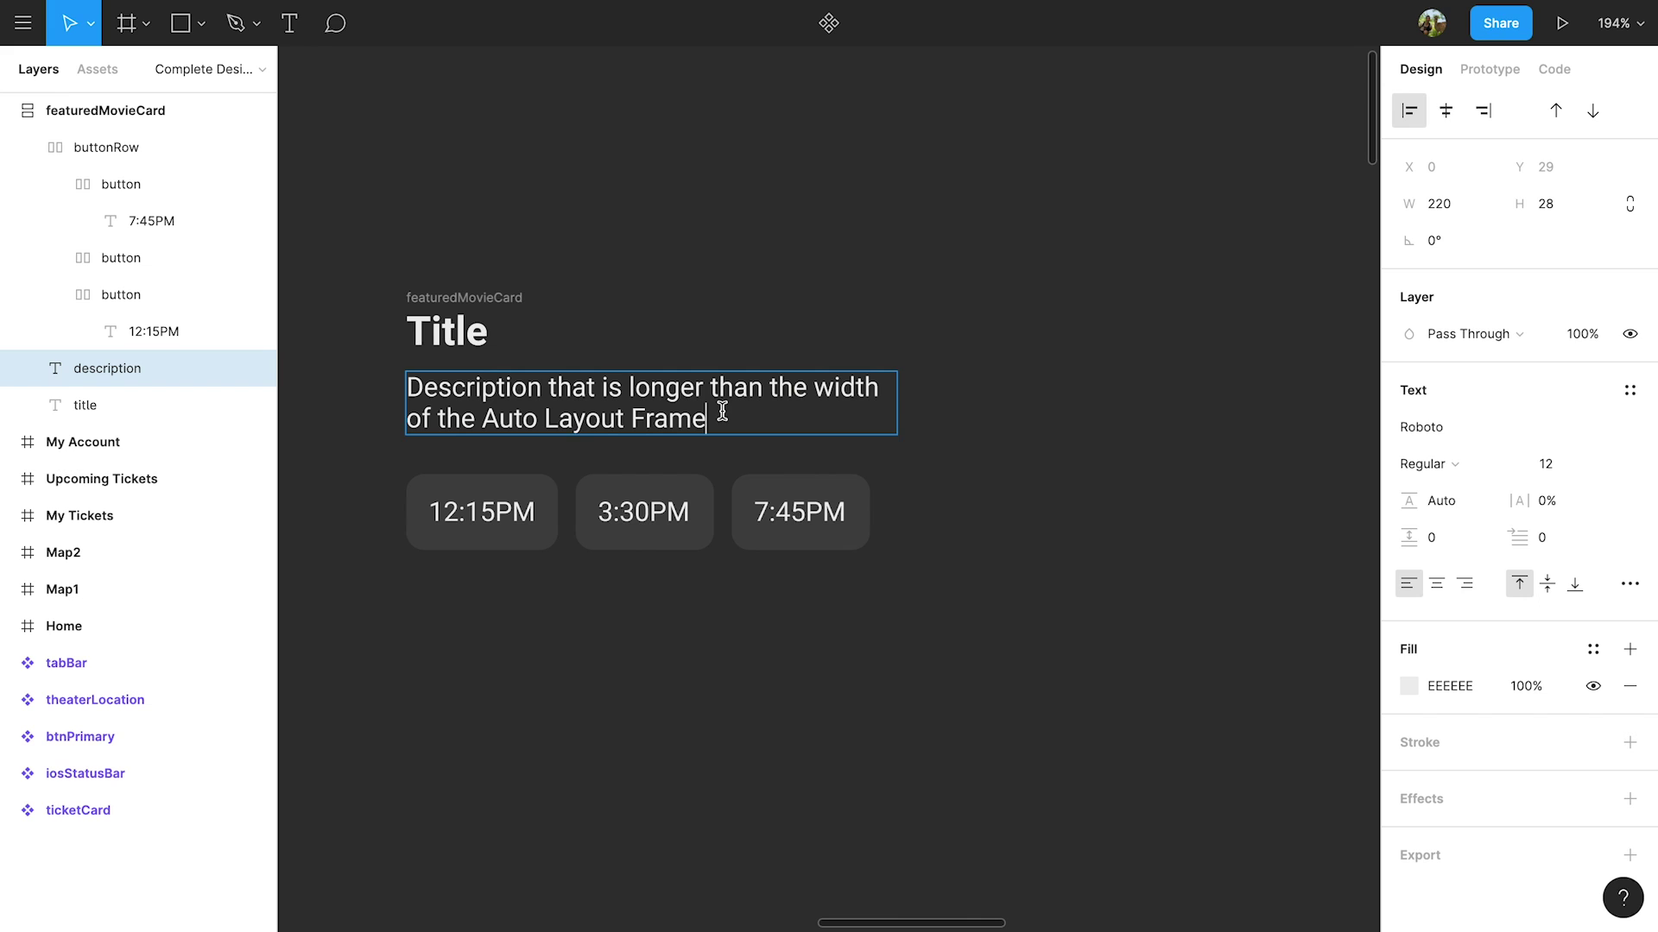
{"action": "key", "text": "ctrl+v"}
{"action": "key", "text": "ctrl+v"}
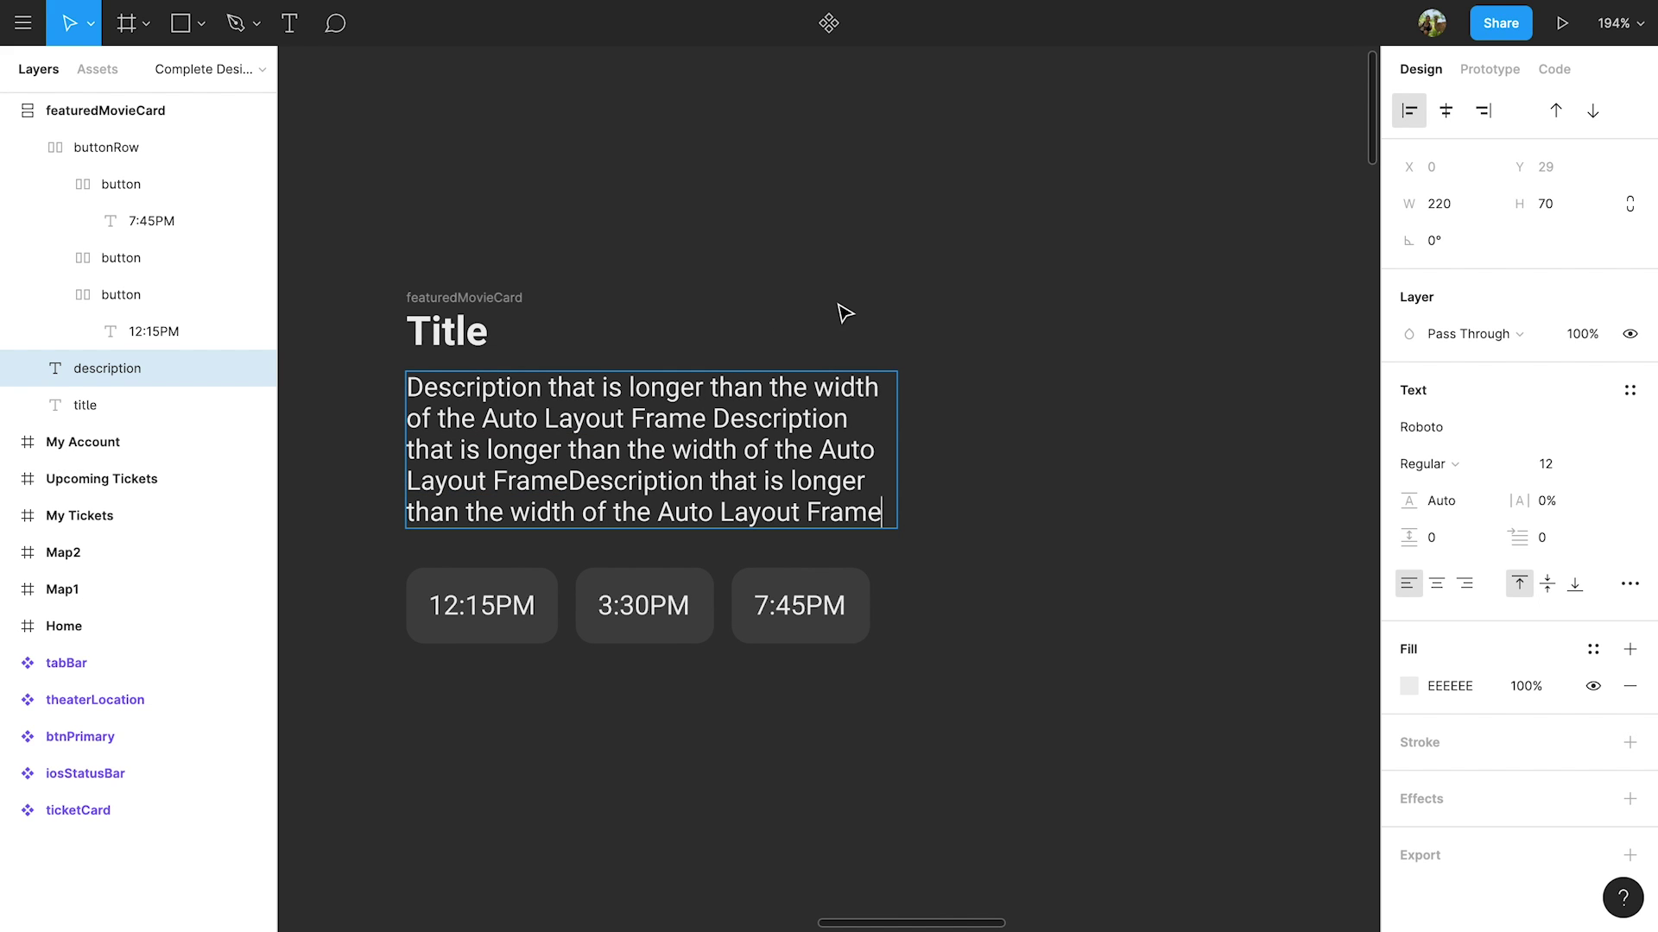
{"action": "key", "text": "Escape"}
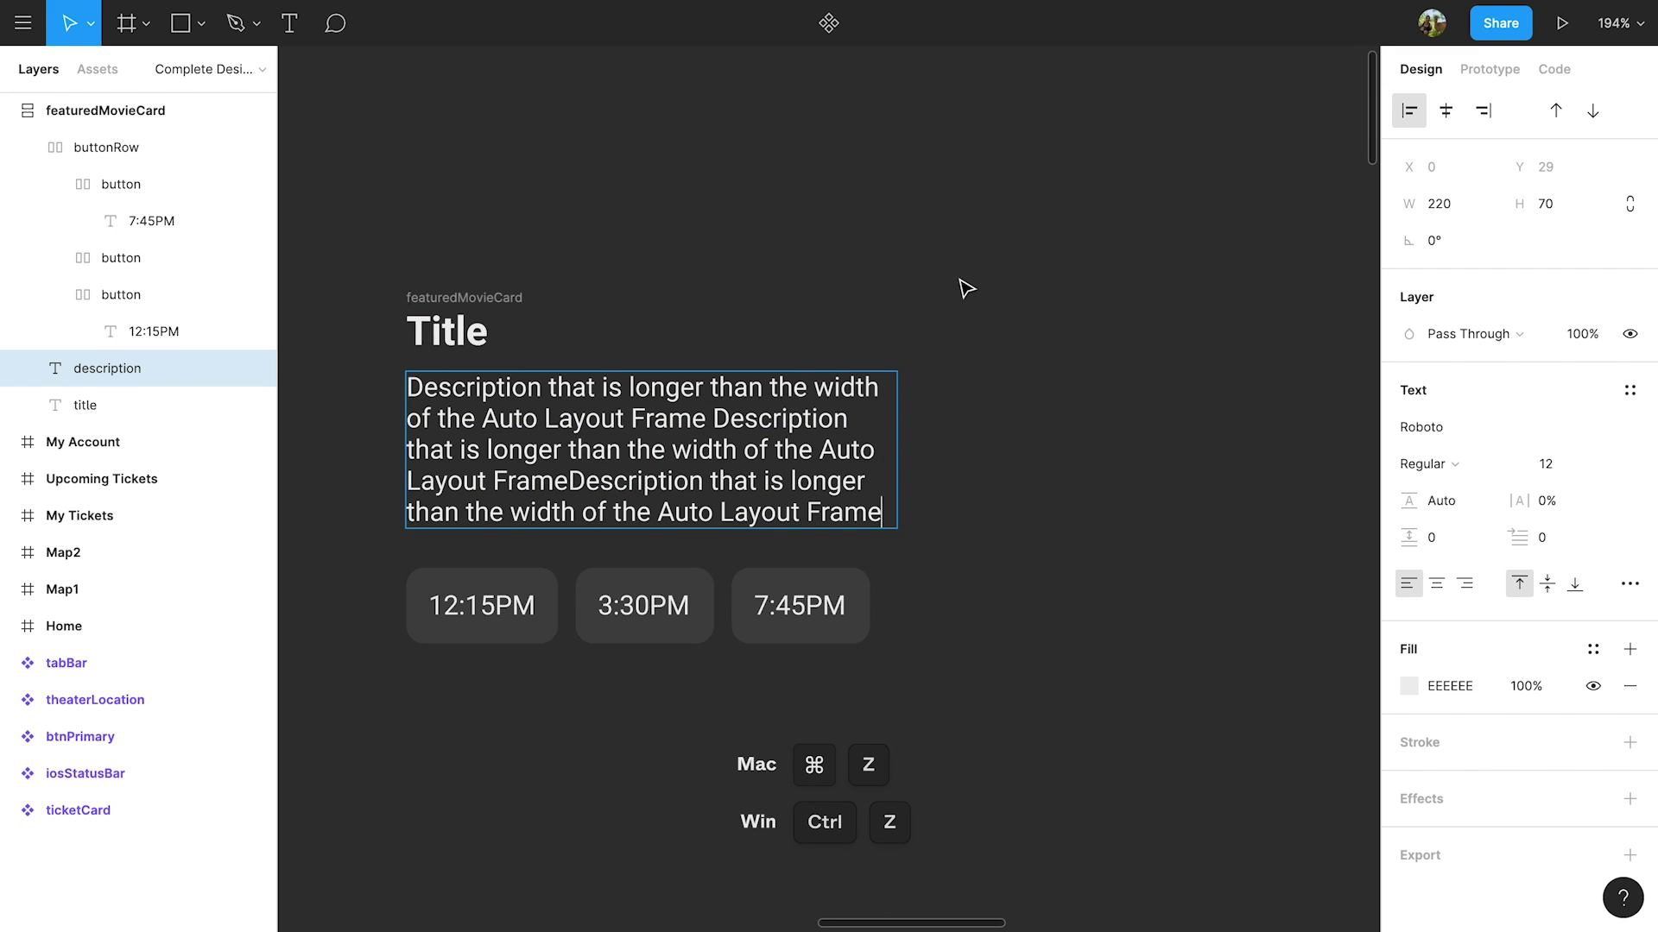
{"action": "key", "text": "ctrl+z"}
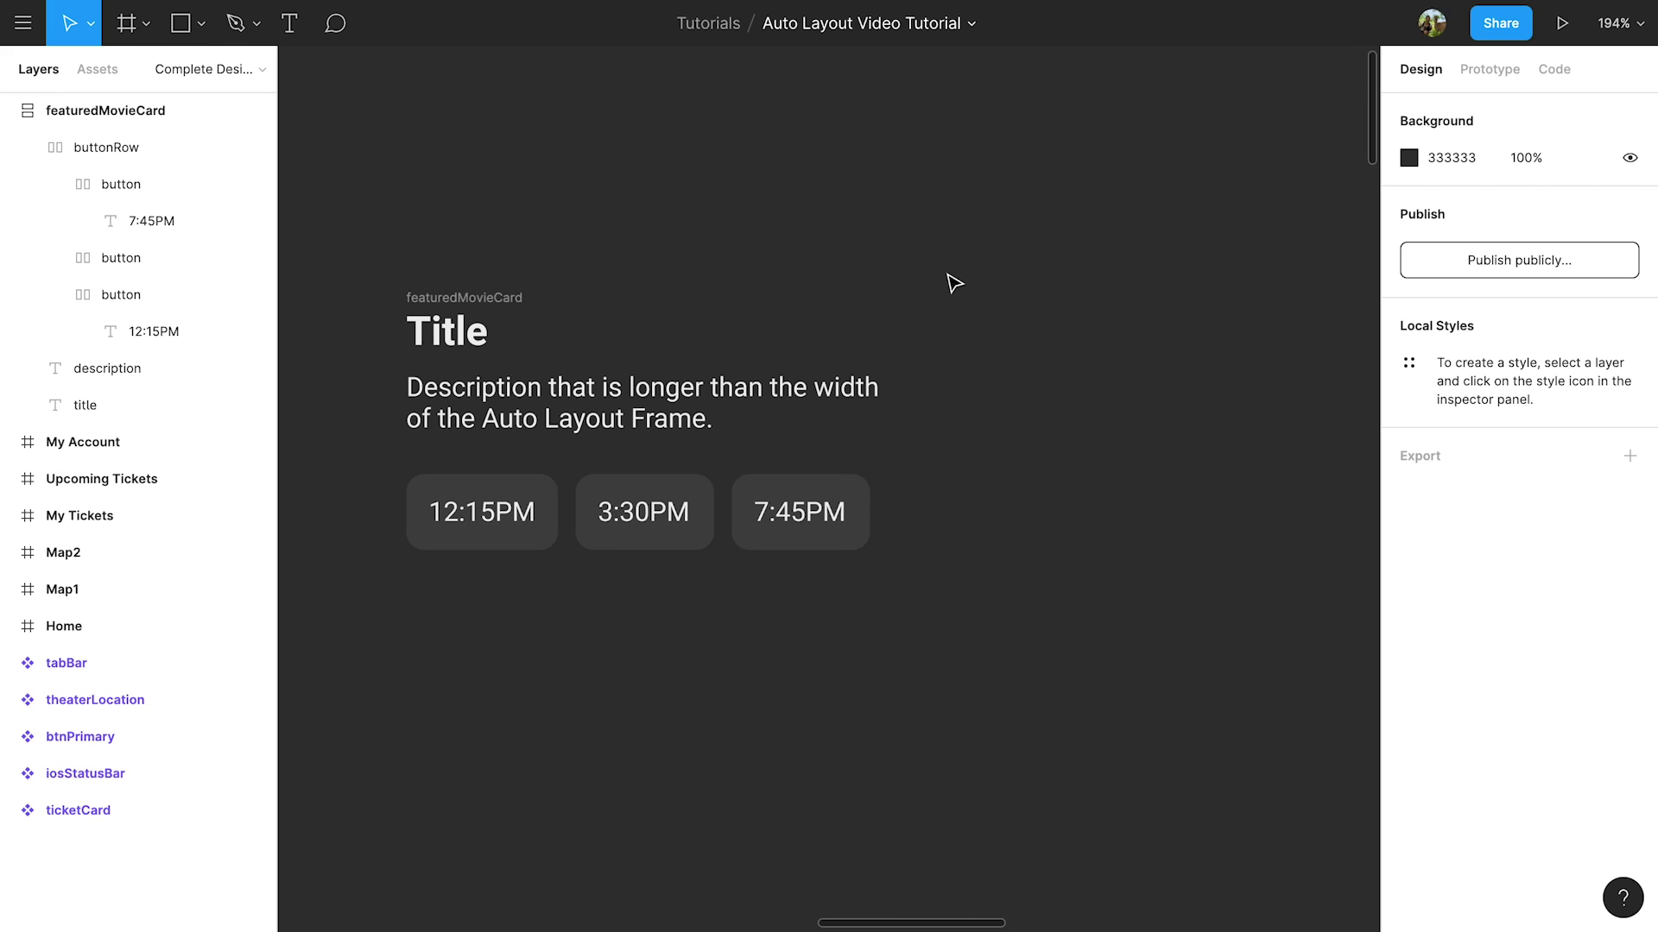
- Place a rectangle beside the featuredMovieCard frame and set its width to 222 and height to 328
{"action": "key", "text": "r"}
{"action": "left_click", "coordinate": [1071, 266]}
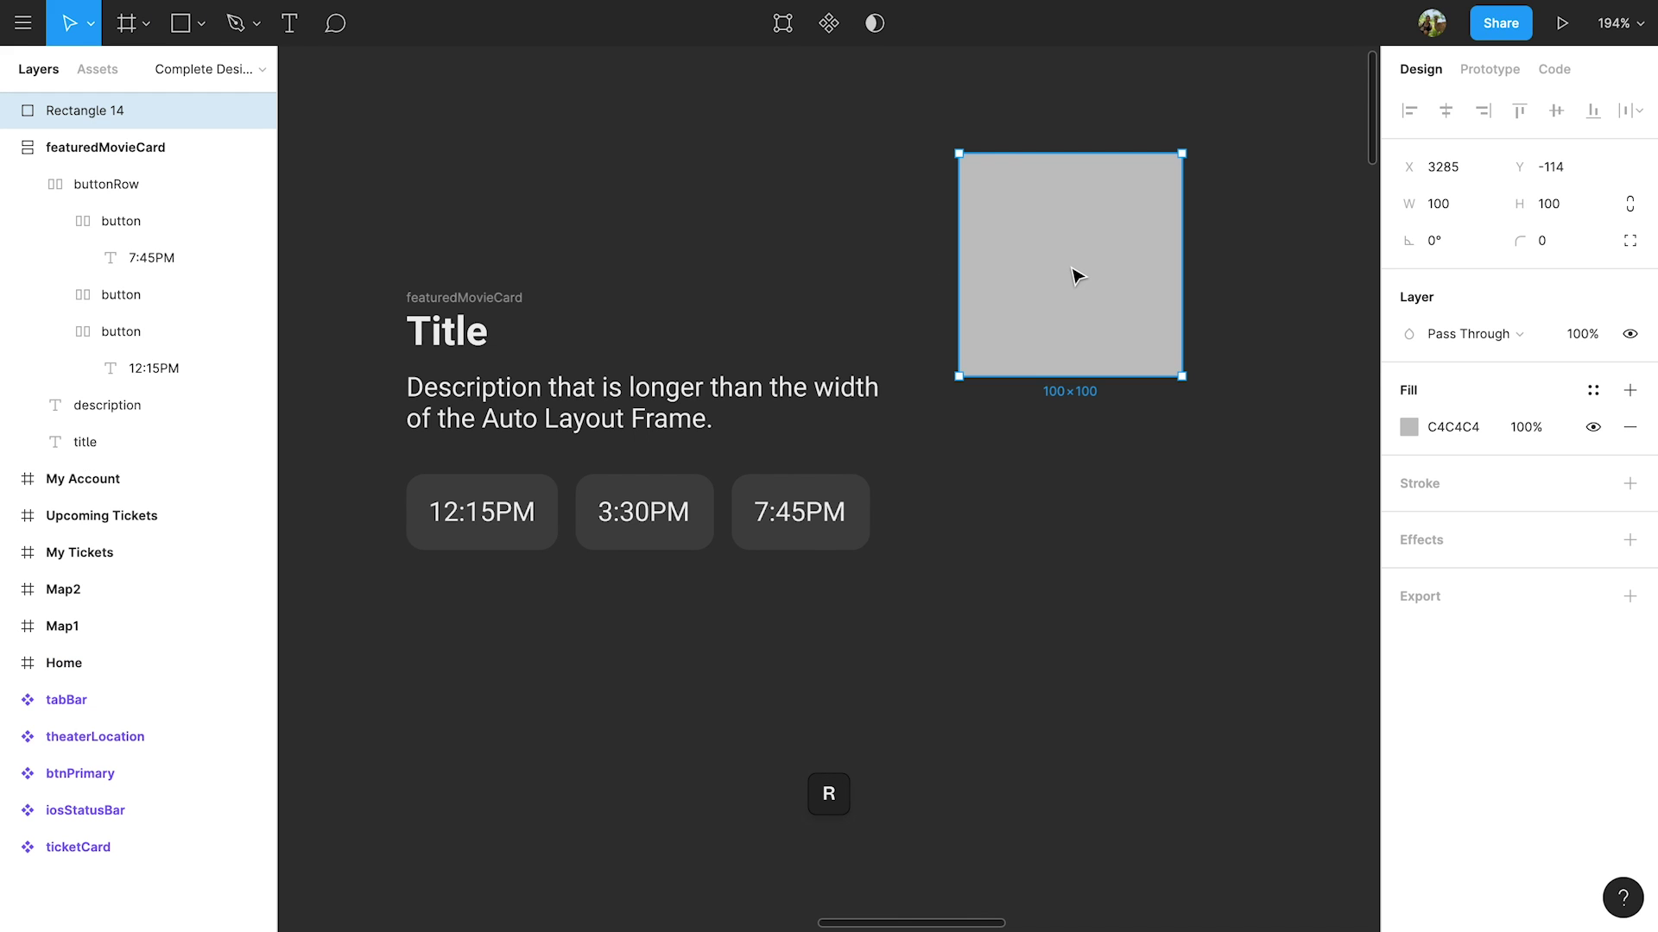
{"action": "left_click", "coordinate": [1471, 205]}
{"action": "type", "text": "222"}
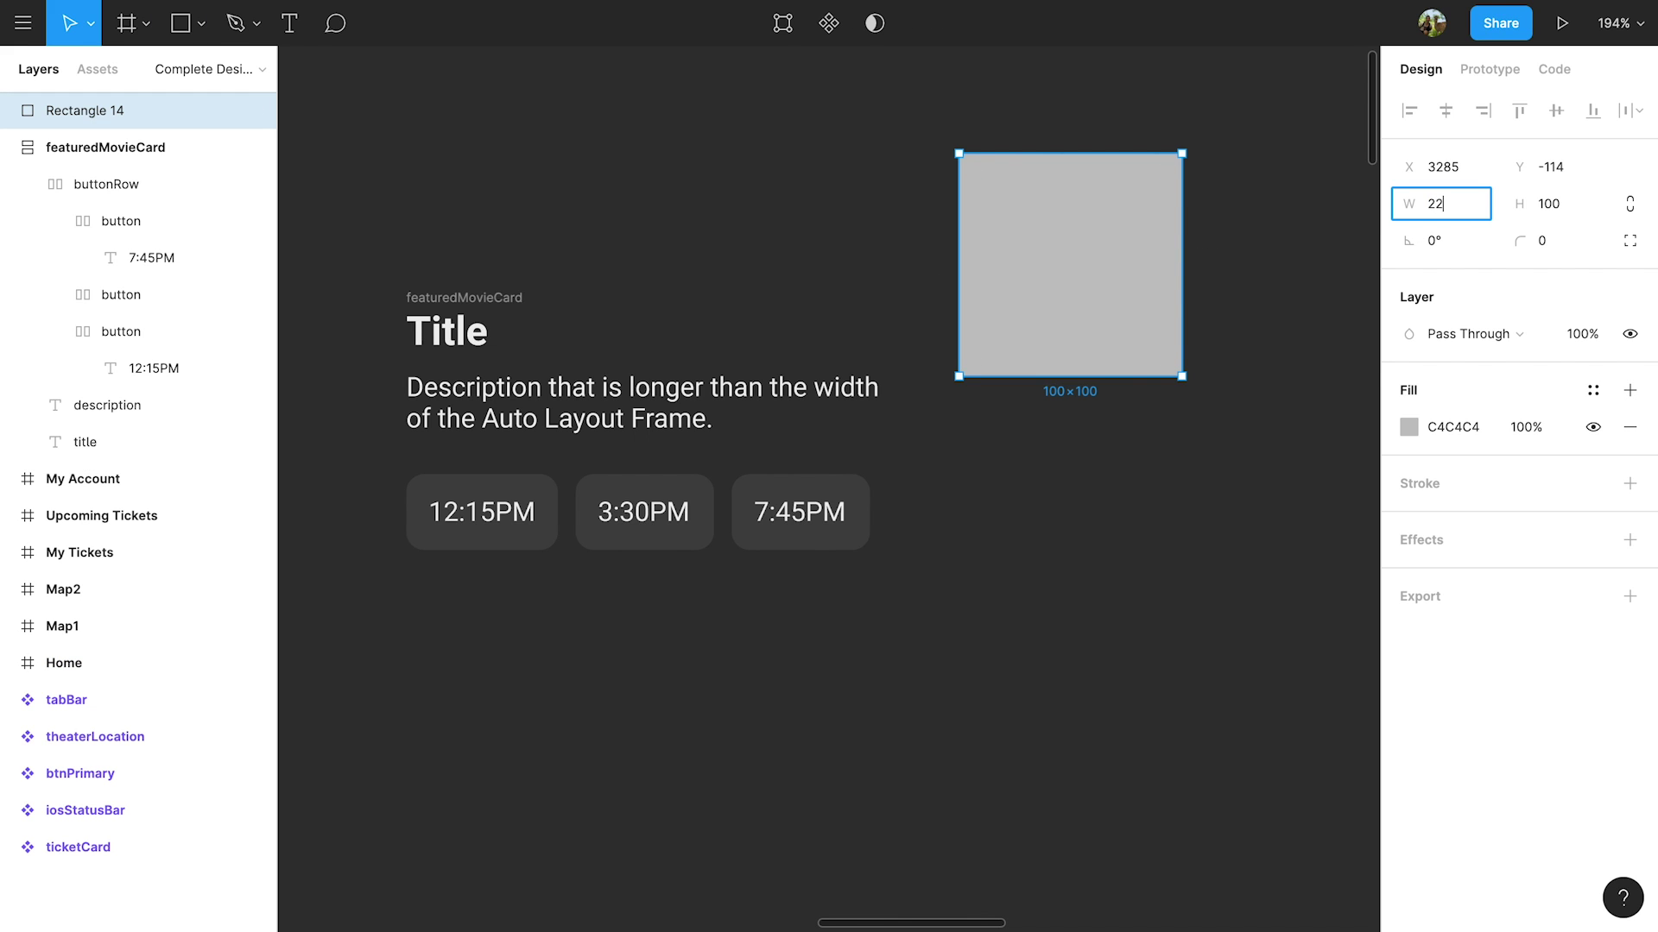
{"action": "left_click", "coordinate": [1559, 210]}
{"action": "type", "text": "328"}
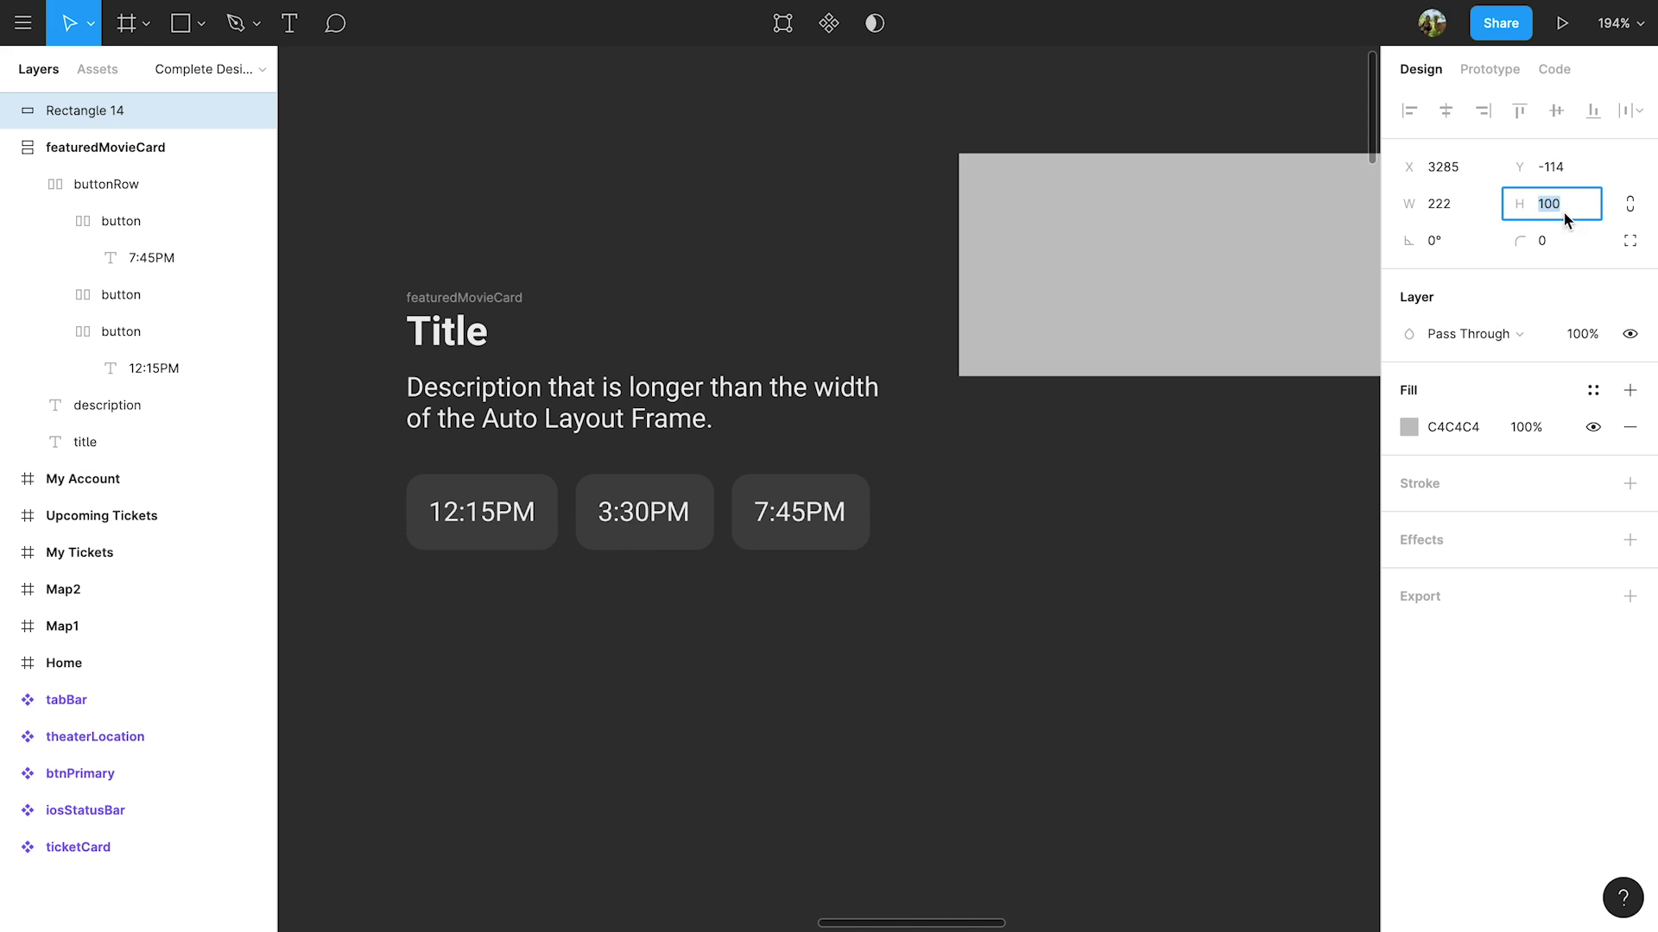
{"action": "key", "text": "Return"}
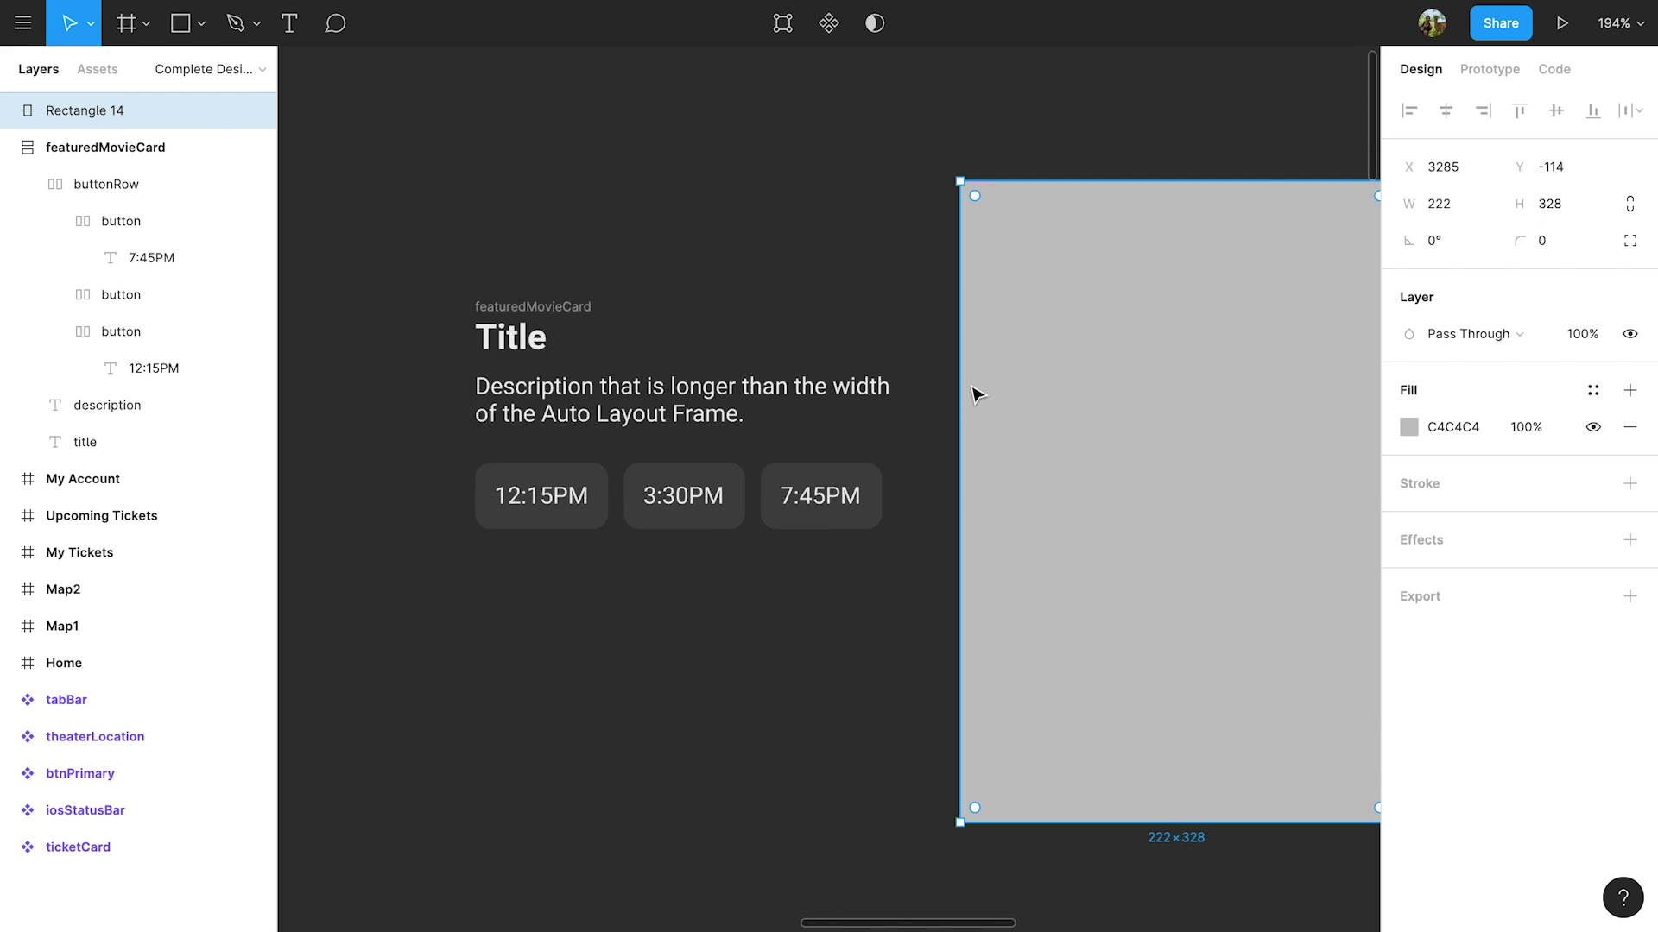
- Set the new rectangle's fill color to 555555 and its corner radius to 8
{"action": "scroll", "coordinate": [973, 390], "scroll_direction": "down", "scroll_amount": 5, "text": "ctrl"}
{"action": "scroll", "coordinate": [973, 390], "scroll_direction": "right", "scroll_amount": 2}
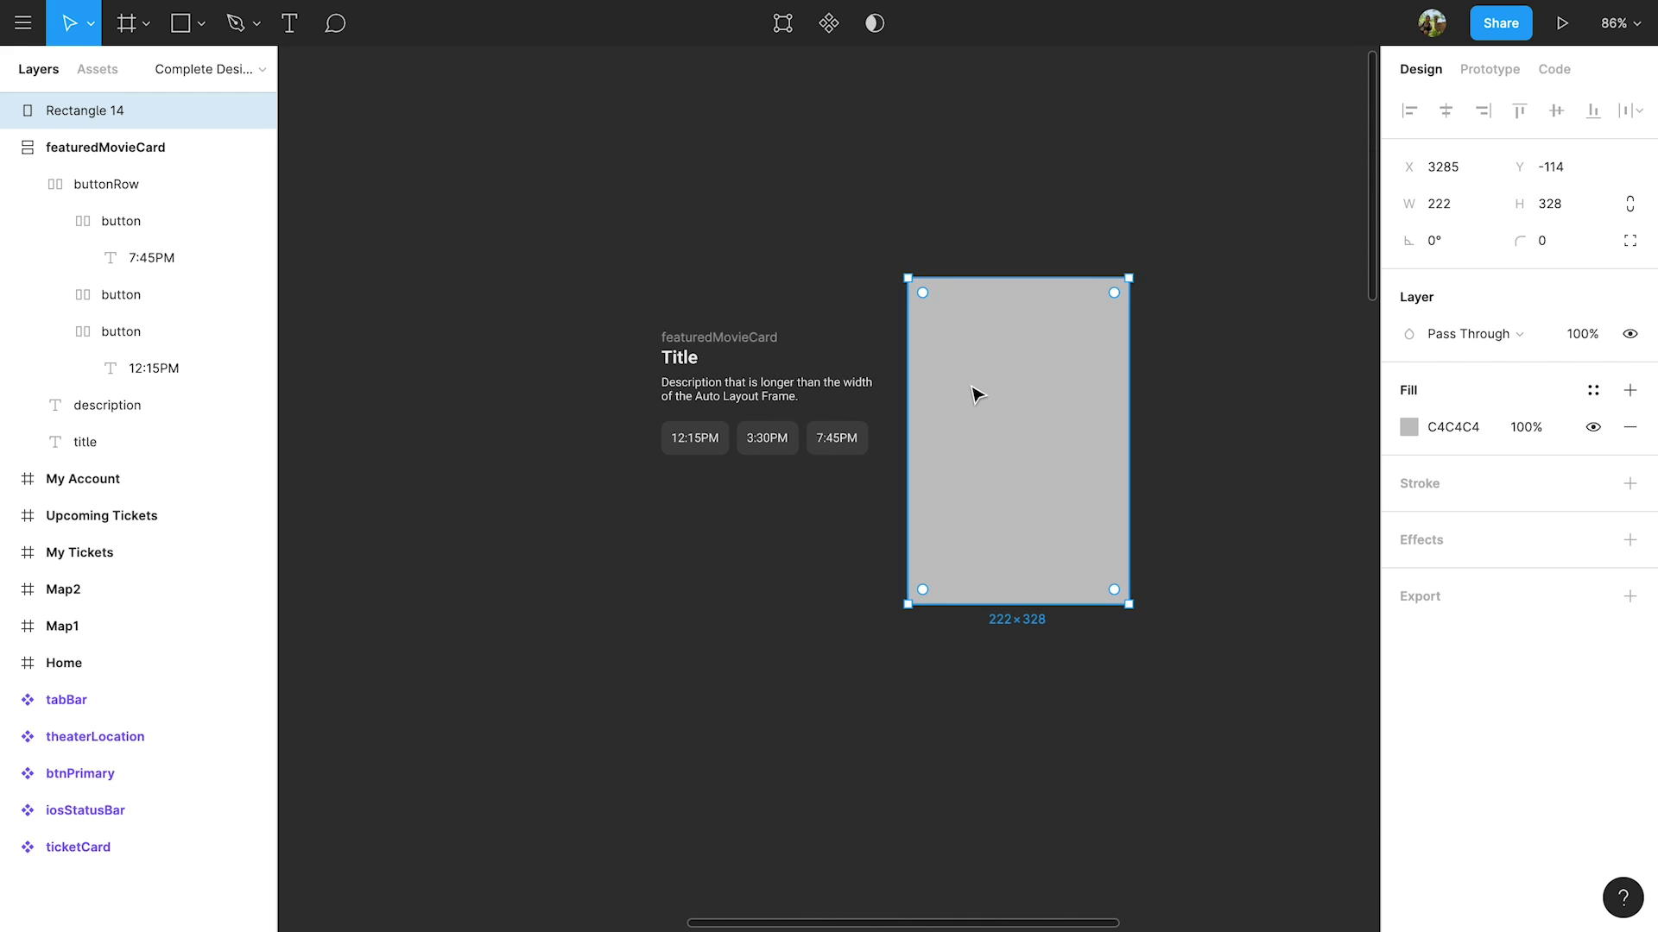
{"action": "left_click", "coordinate": [1450, 428]}
{"action": "type", "text": "555555"}
{"action": "key", "text": "Return"}
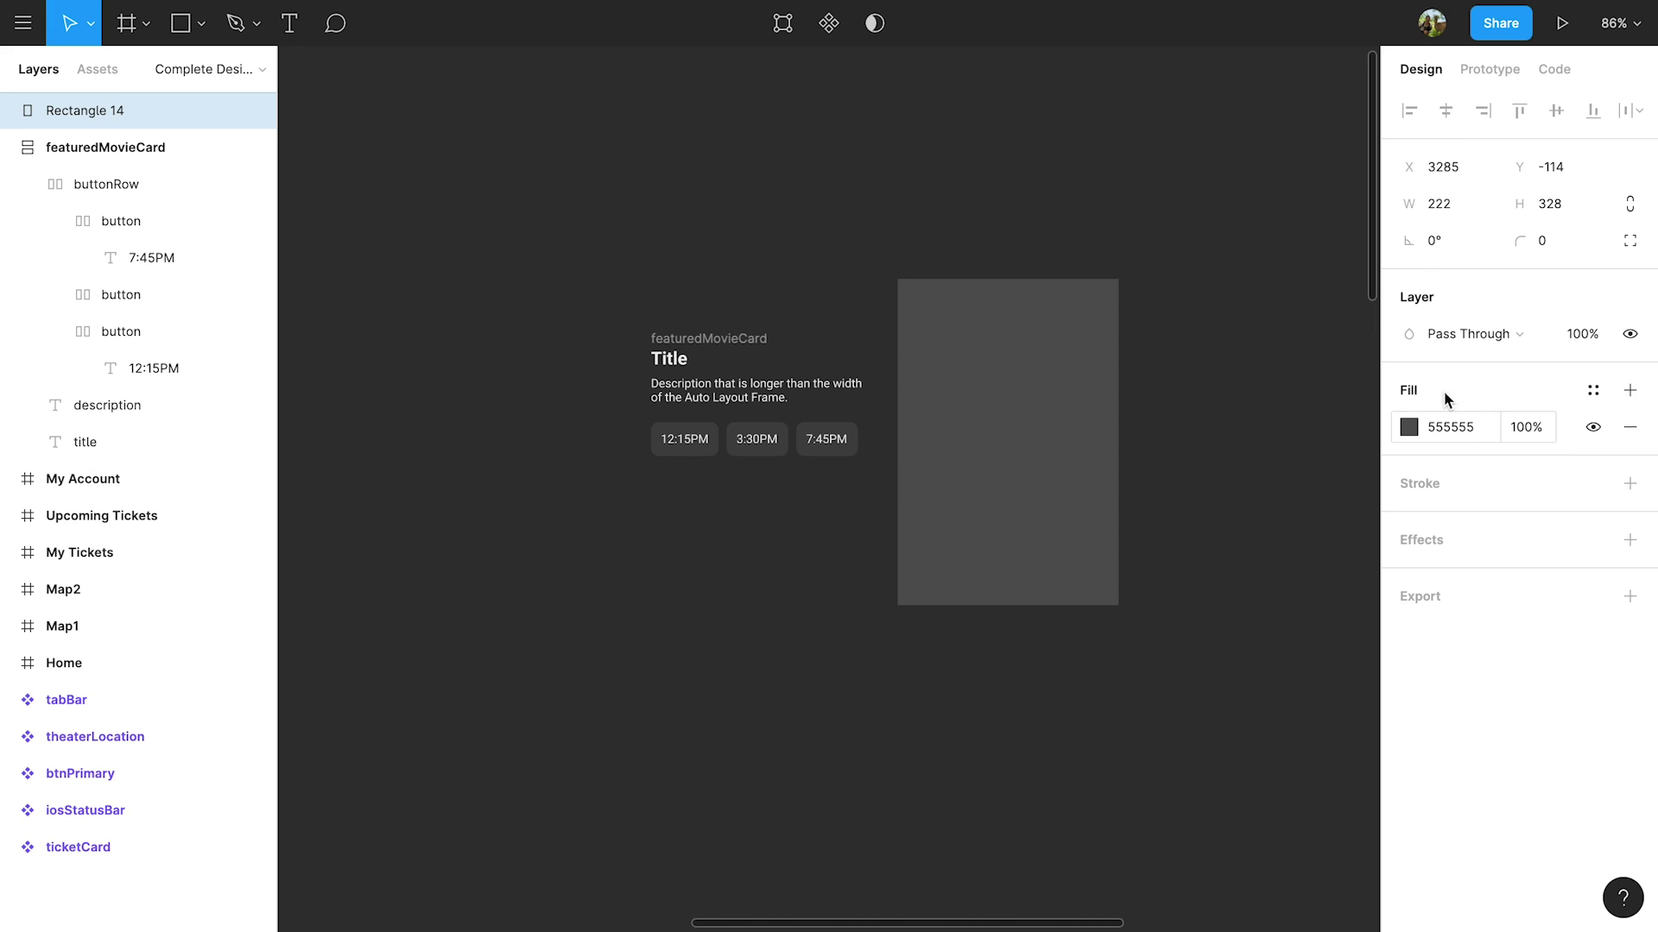
{"action": "left_click", "coordinate": [1555, 241]}
{"action": "type", "text": "8"}
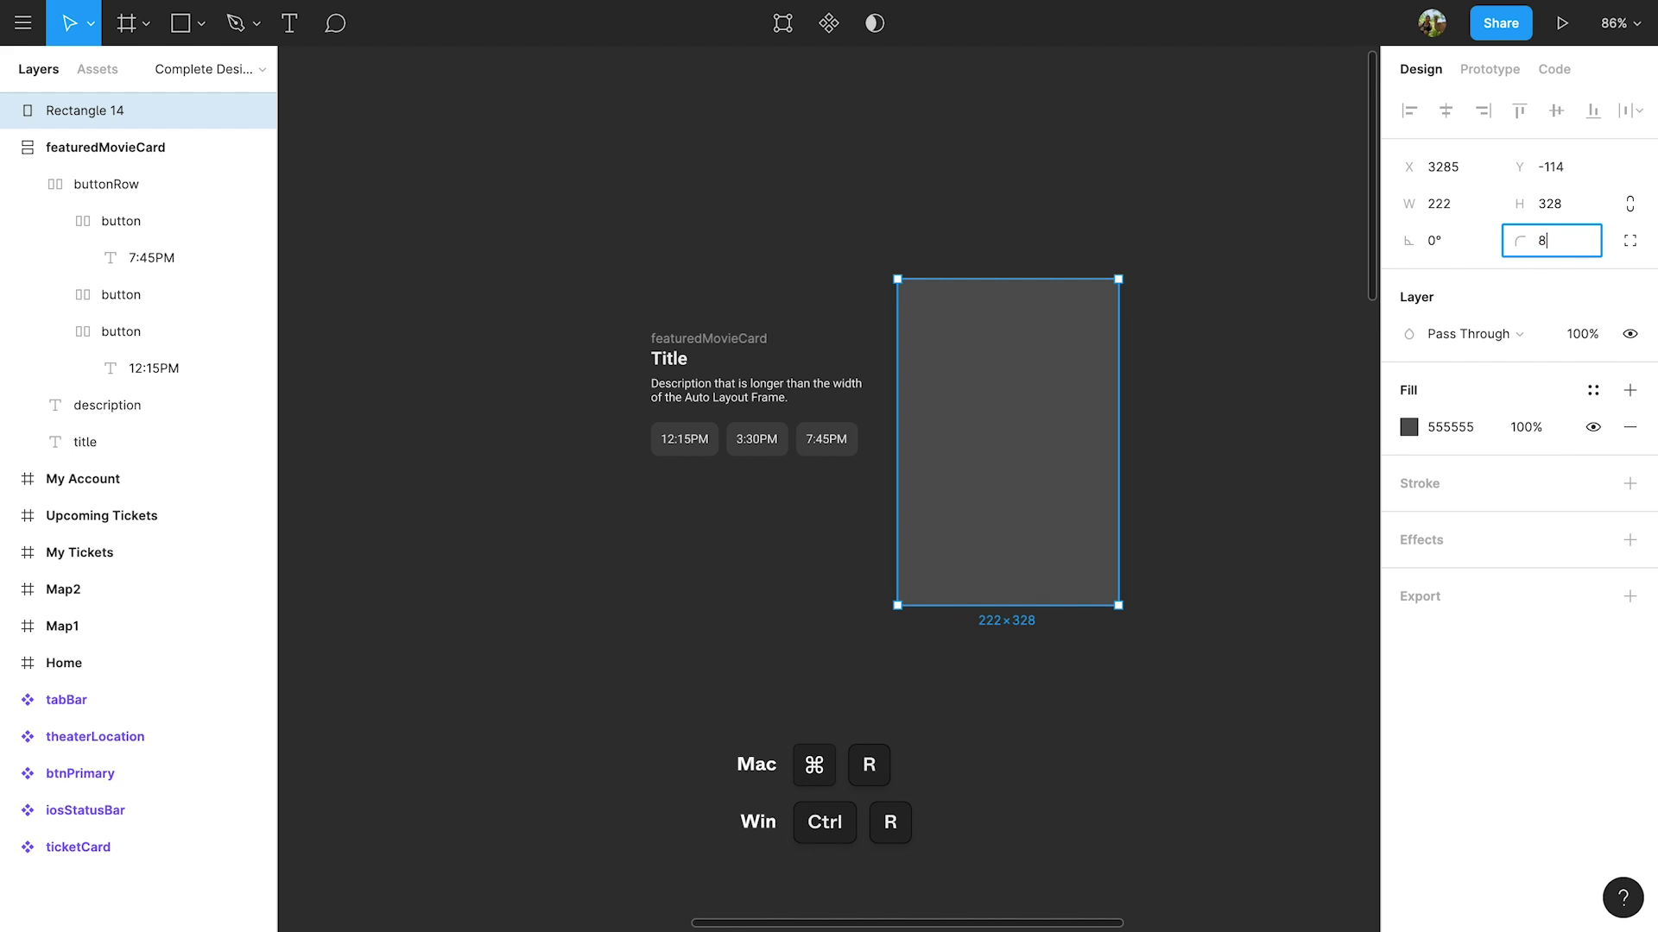
{"action": "key", "text": "Return"}
- Rename the gray rectangle layer to "moviePoster"
{"action": "key", "text": "ctrl+r"}
{"action": "type", "text": "mo"}
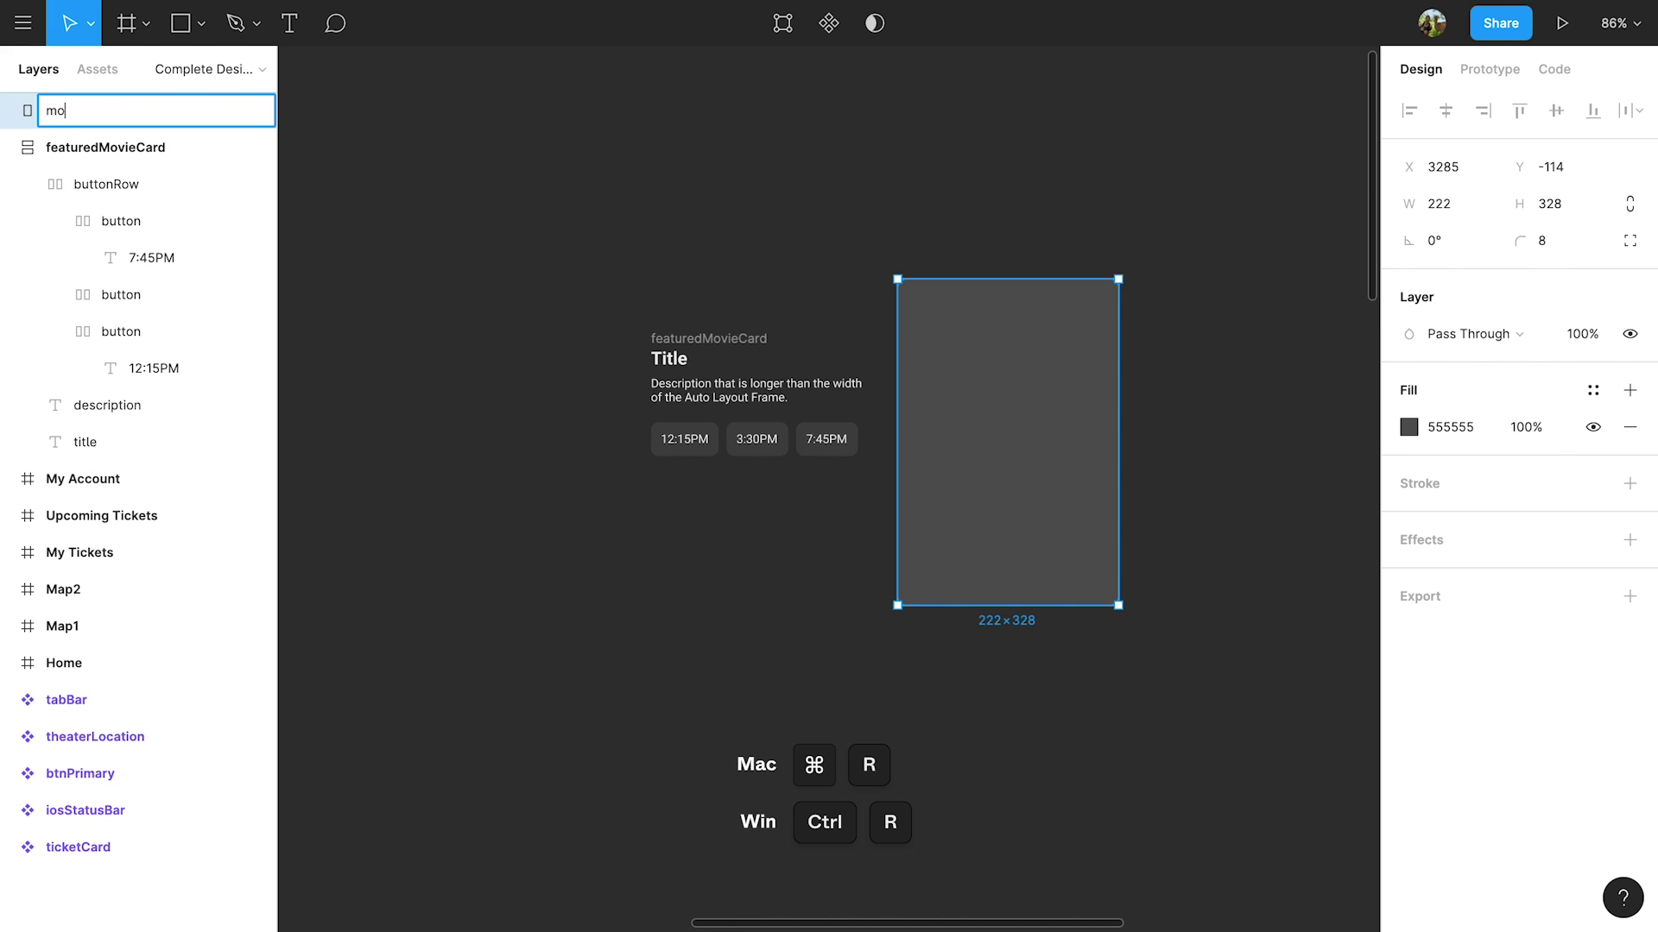
{"action": "type", "text": "viePoster"}
{"action": "key", "text": "Return"}
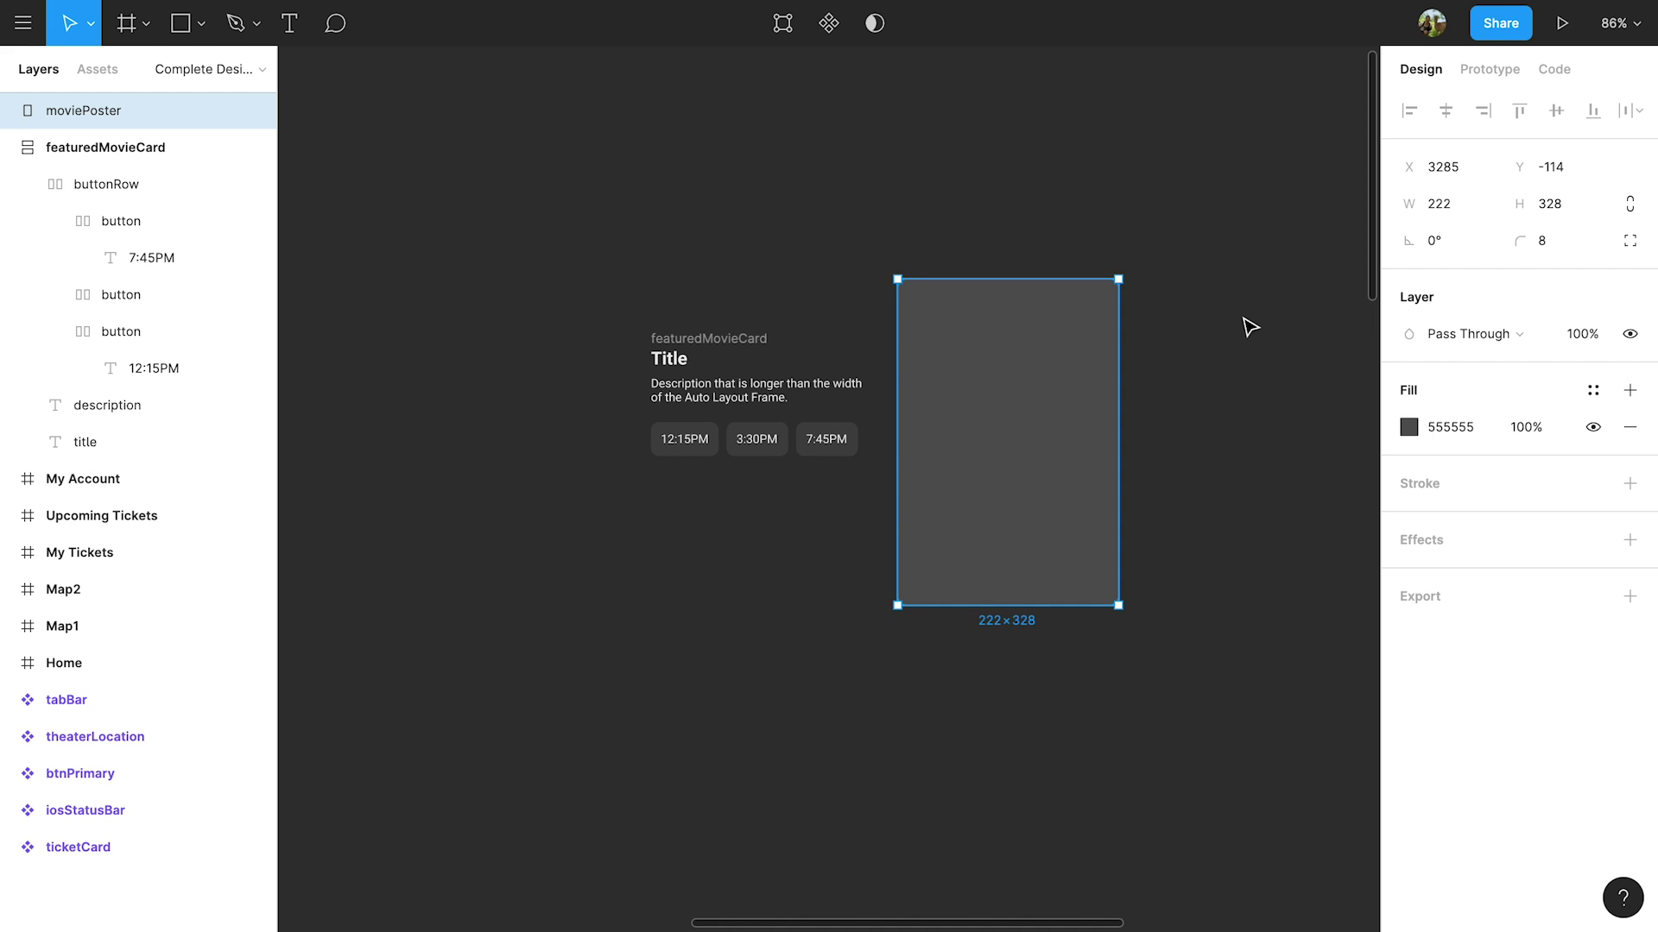
- Move the moviePoster rectangle into the featuredMovieCard frame, above the title
{"action": "left_click_drag", "start_coordinate": [1048, 488], "coordinate": [792, 361]}
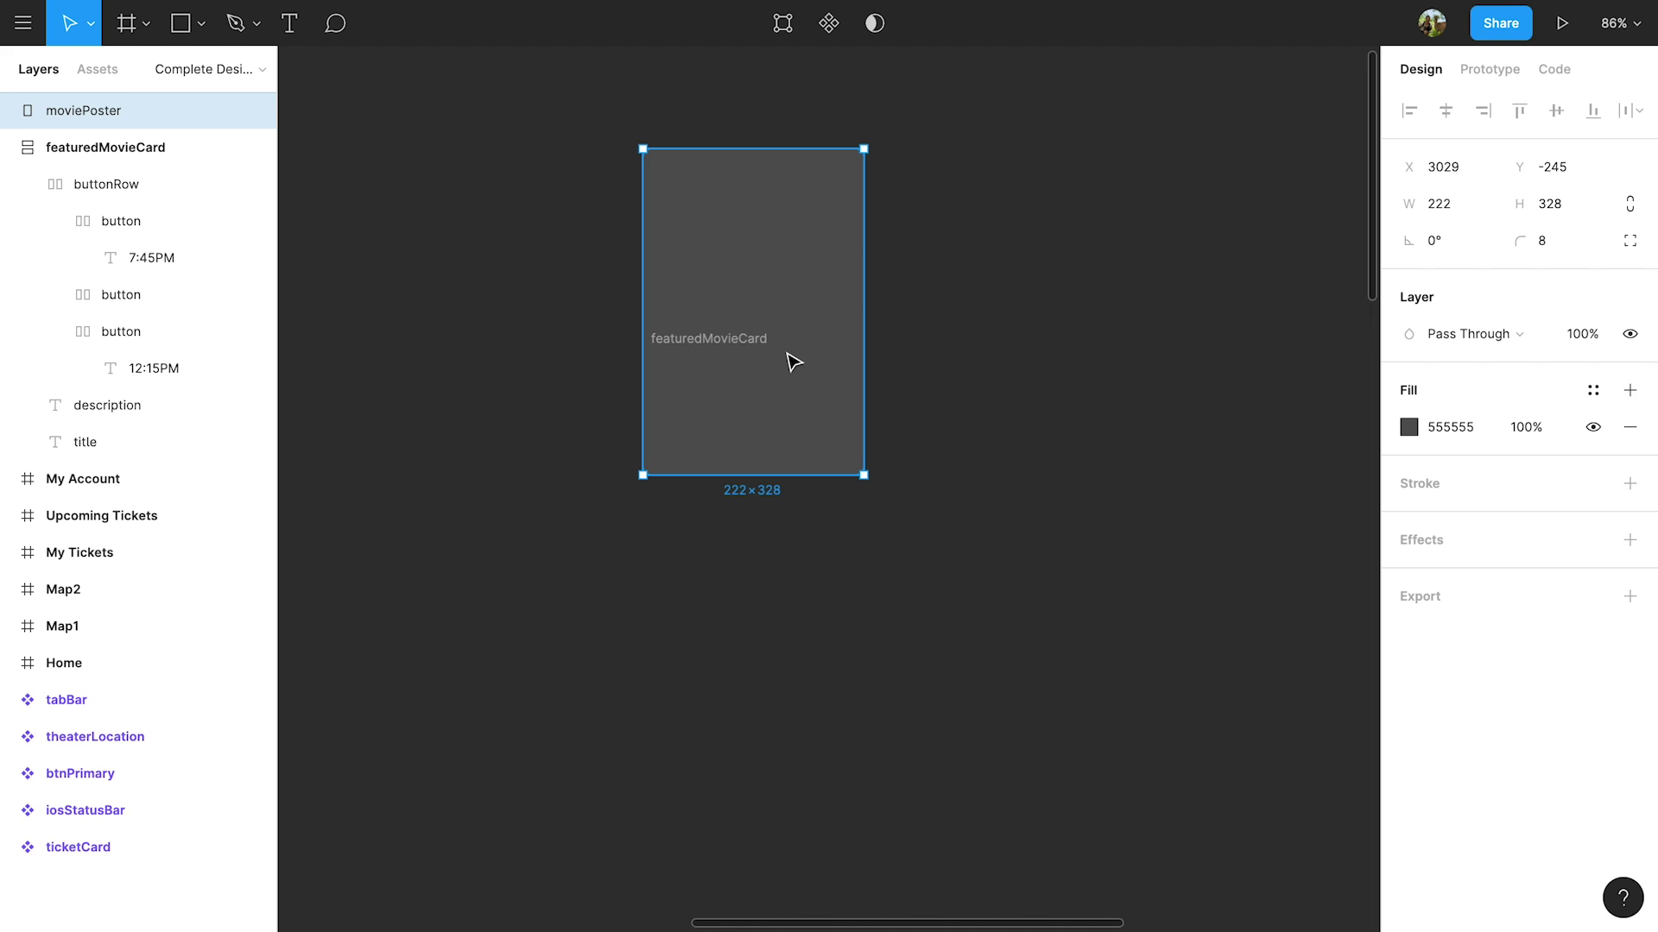
{"action": "left_click_drag", "start_coordinate": [793, 360], "coordinate": [725, 356]}
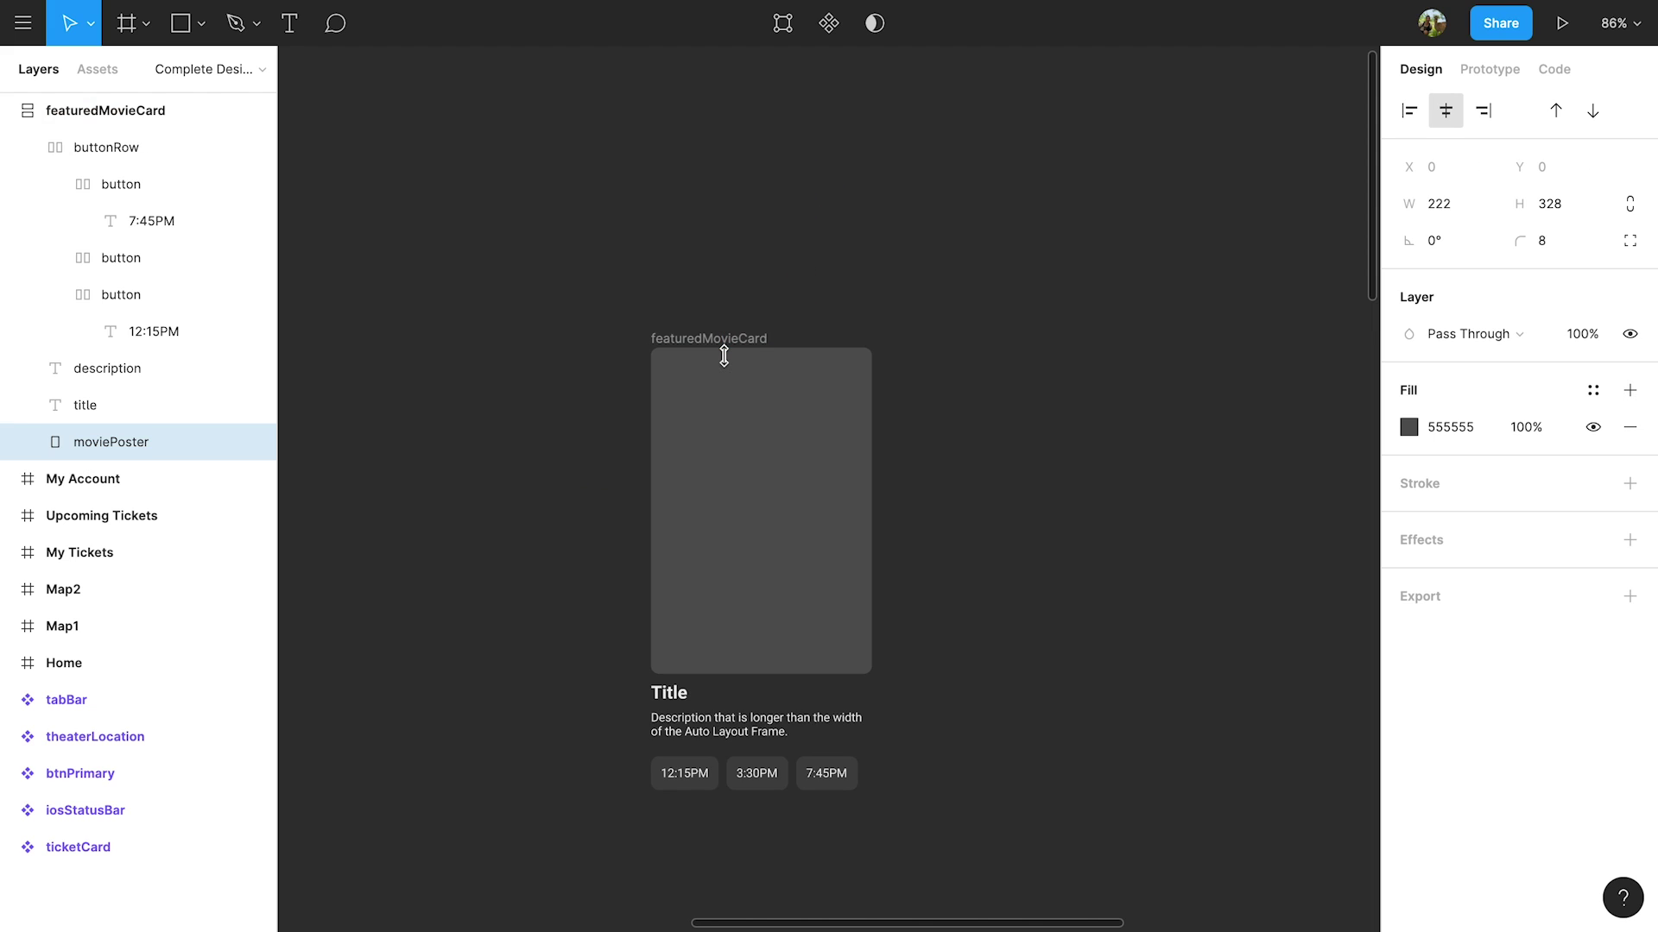
{"action": "left_click", "coordinate": [1019, 503]}
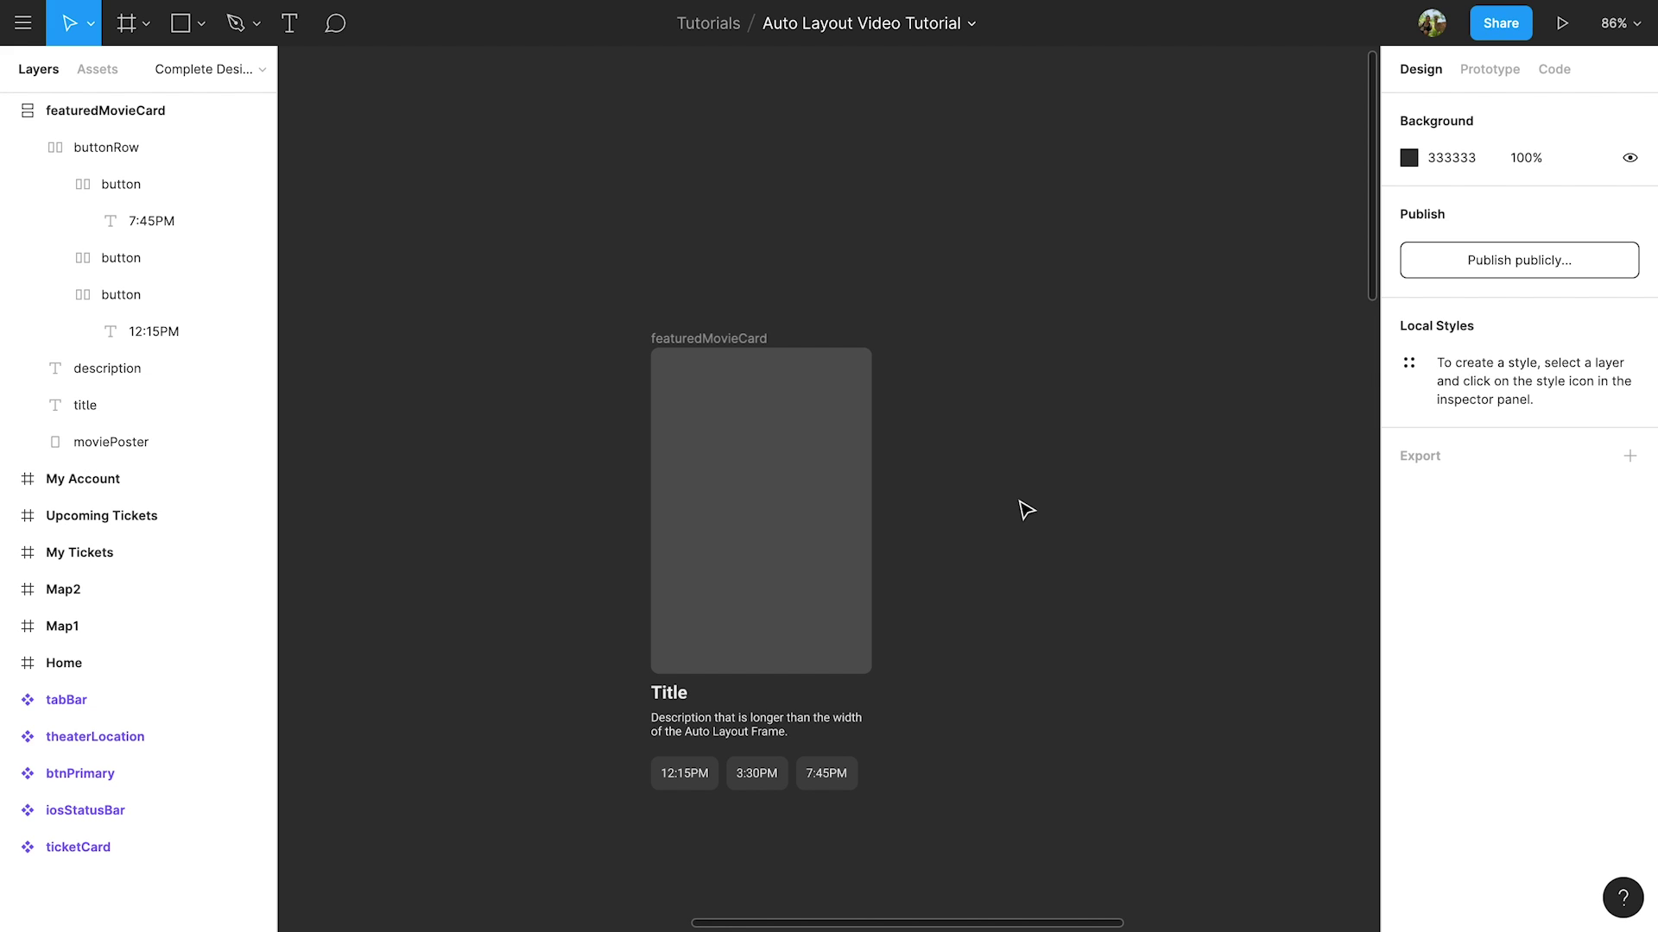
- Set the featuredMovieCard frame's horizontal and vertical padding to 16 and switch it to a fixed width
{"action": "left_click", "coordinate": [735, 339]}
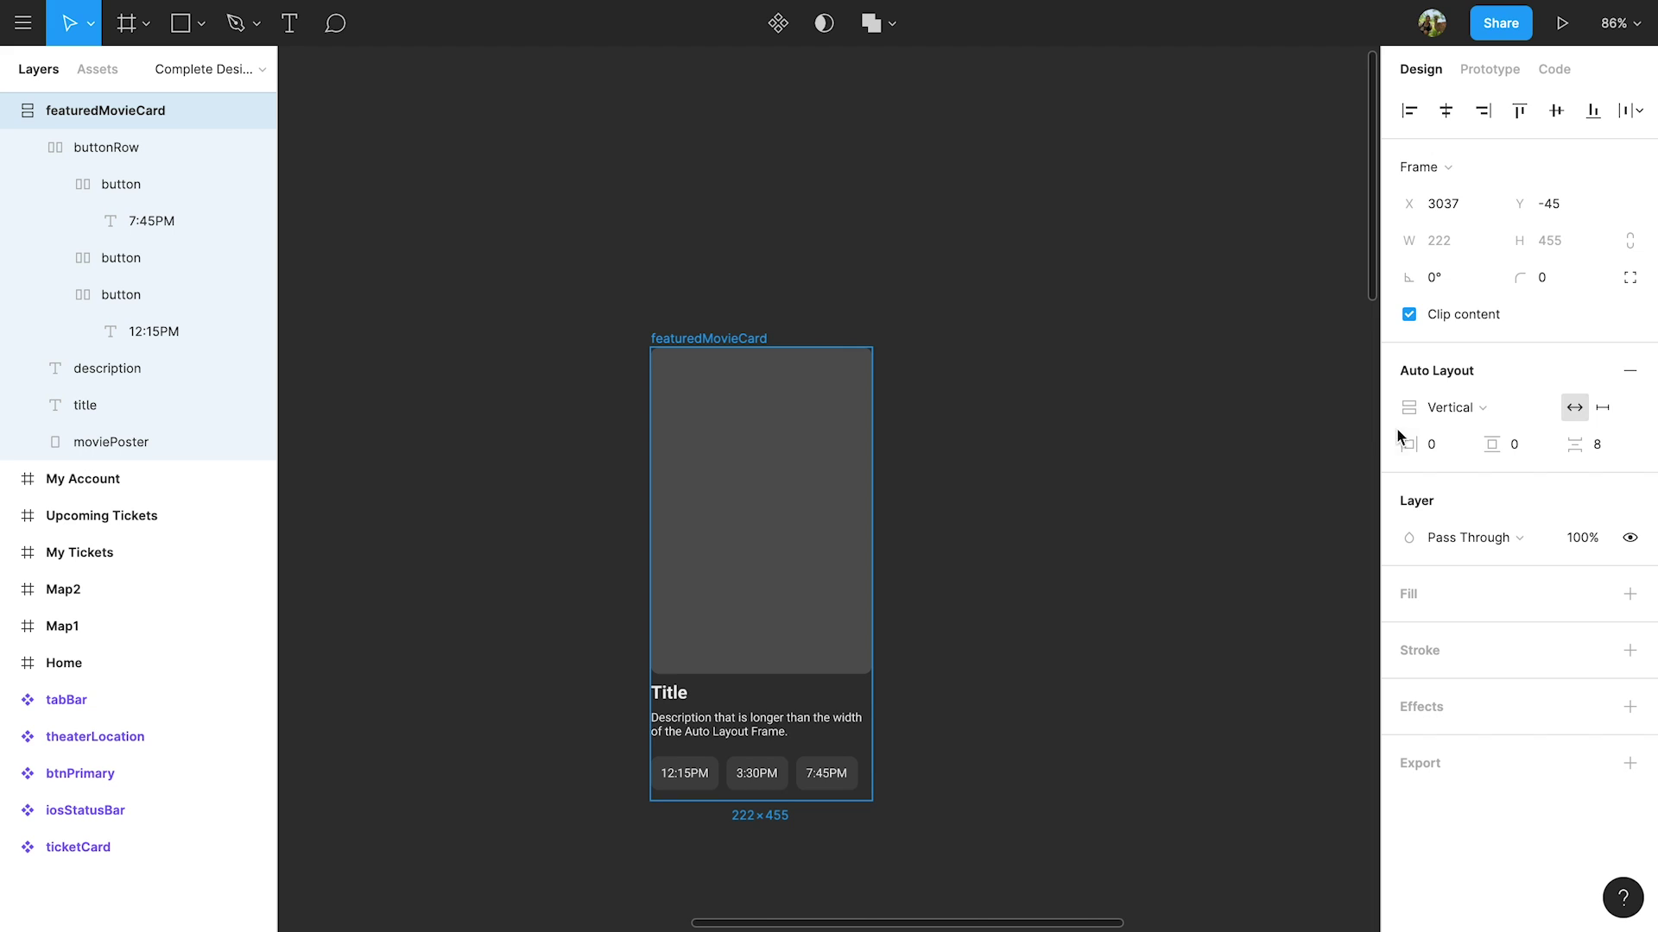
{"action": "left_click", "coordinate": [1436, 444]}
{"action": "type", "text": "16"}
{"action": "key", "text": "Tab"}
{"action": "type", "text": "16"}
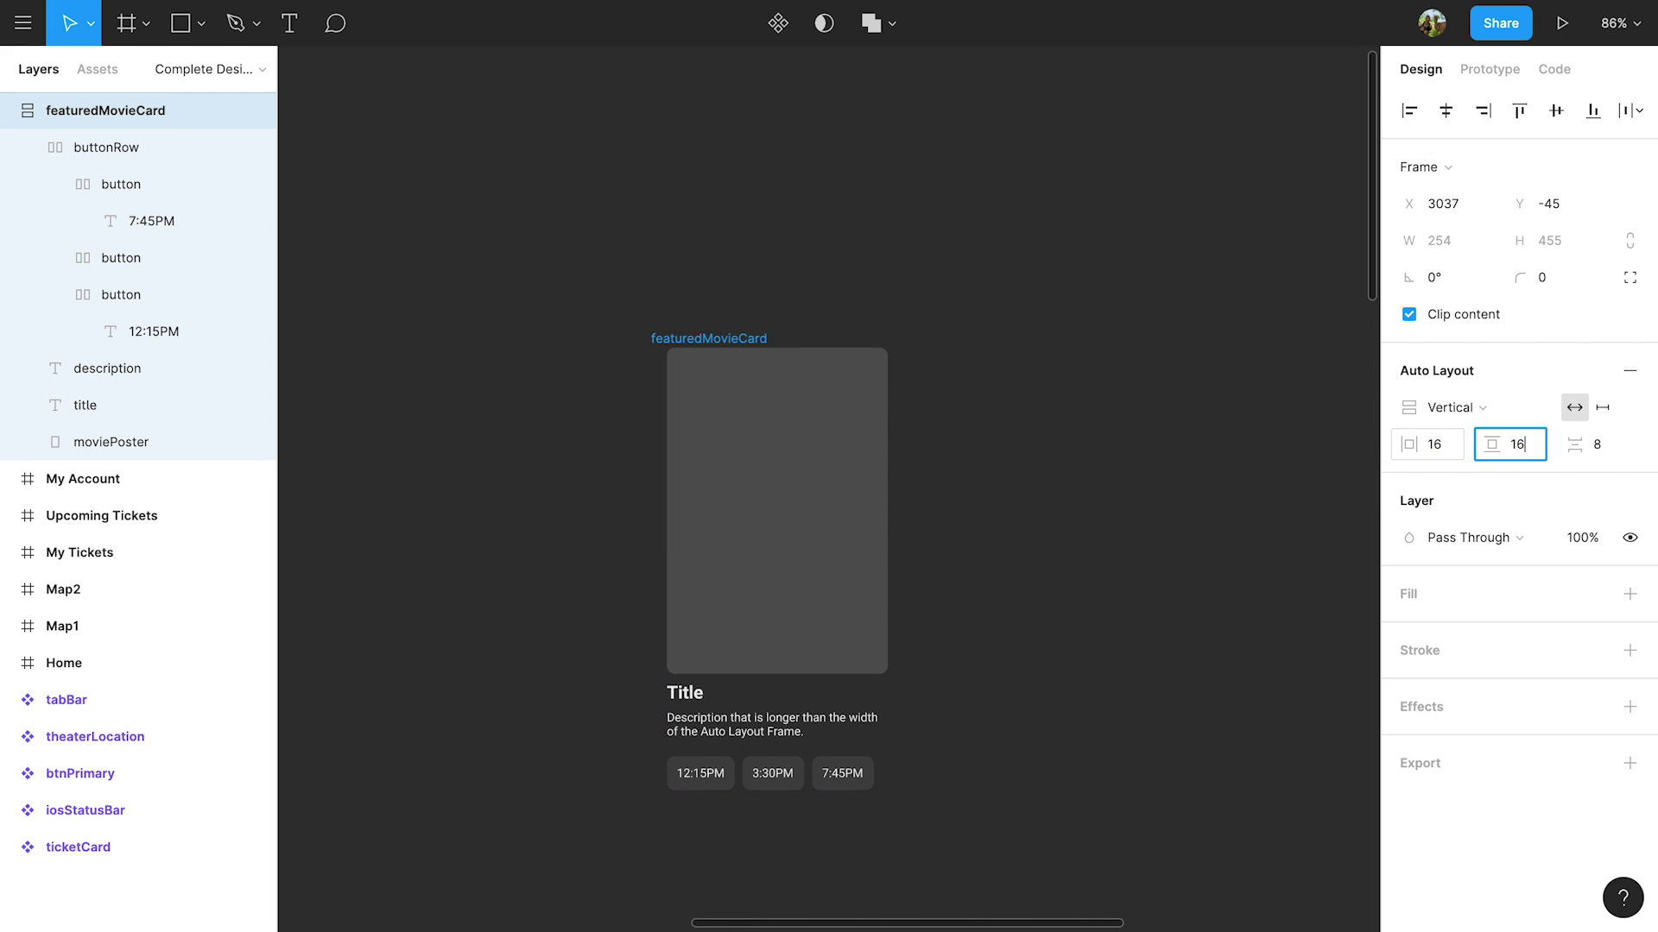
{"action": "key", "text": "Return"}
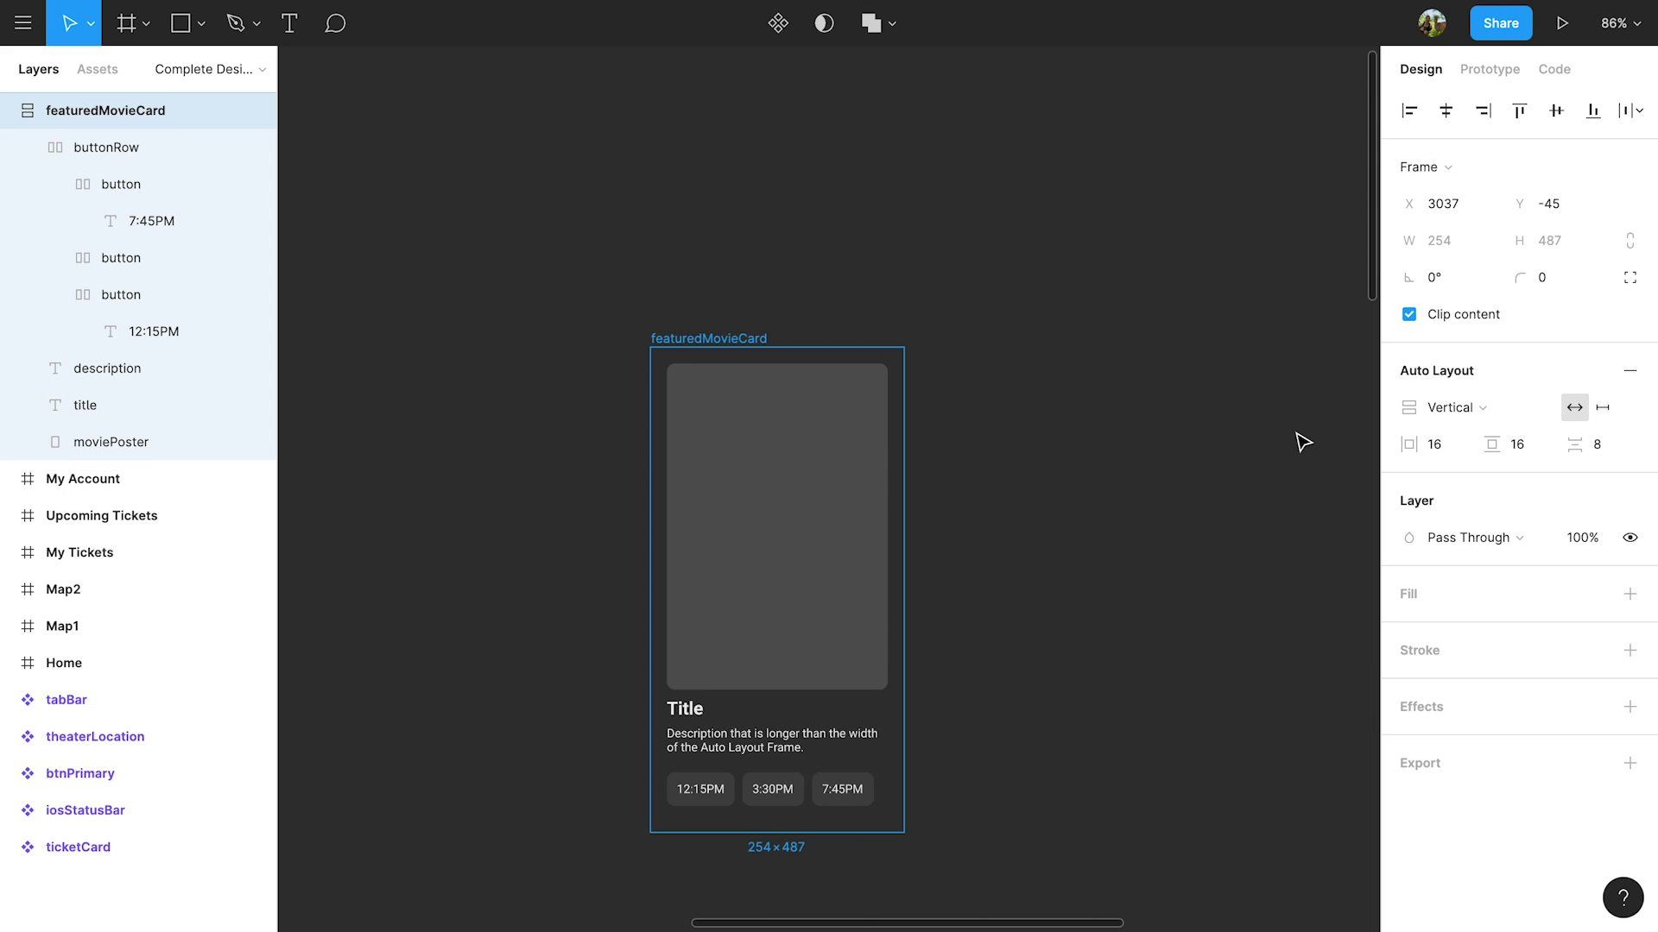
{"action": "left_click", "coordinate": [1604, 409]}
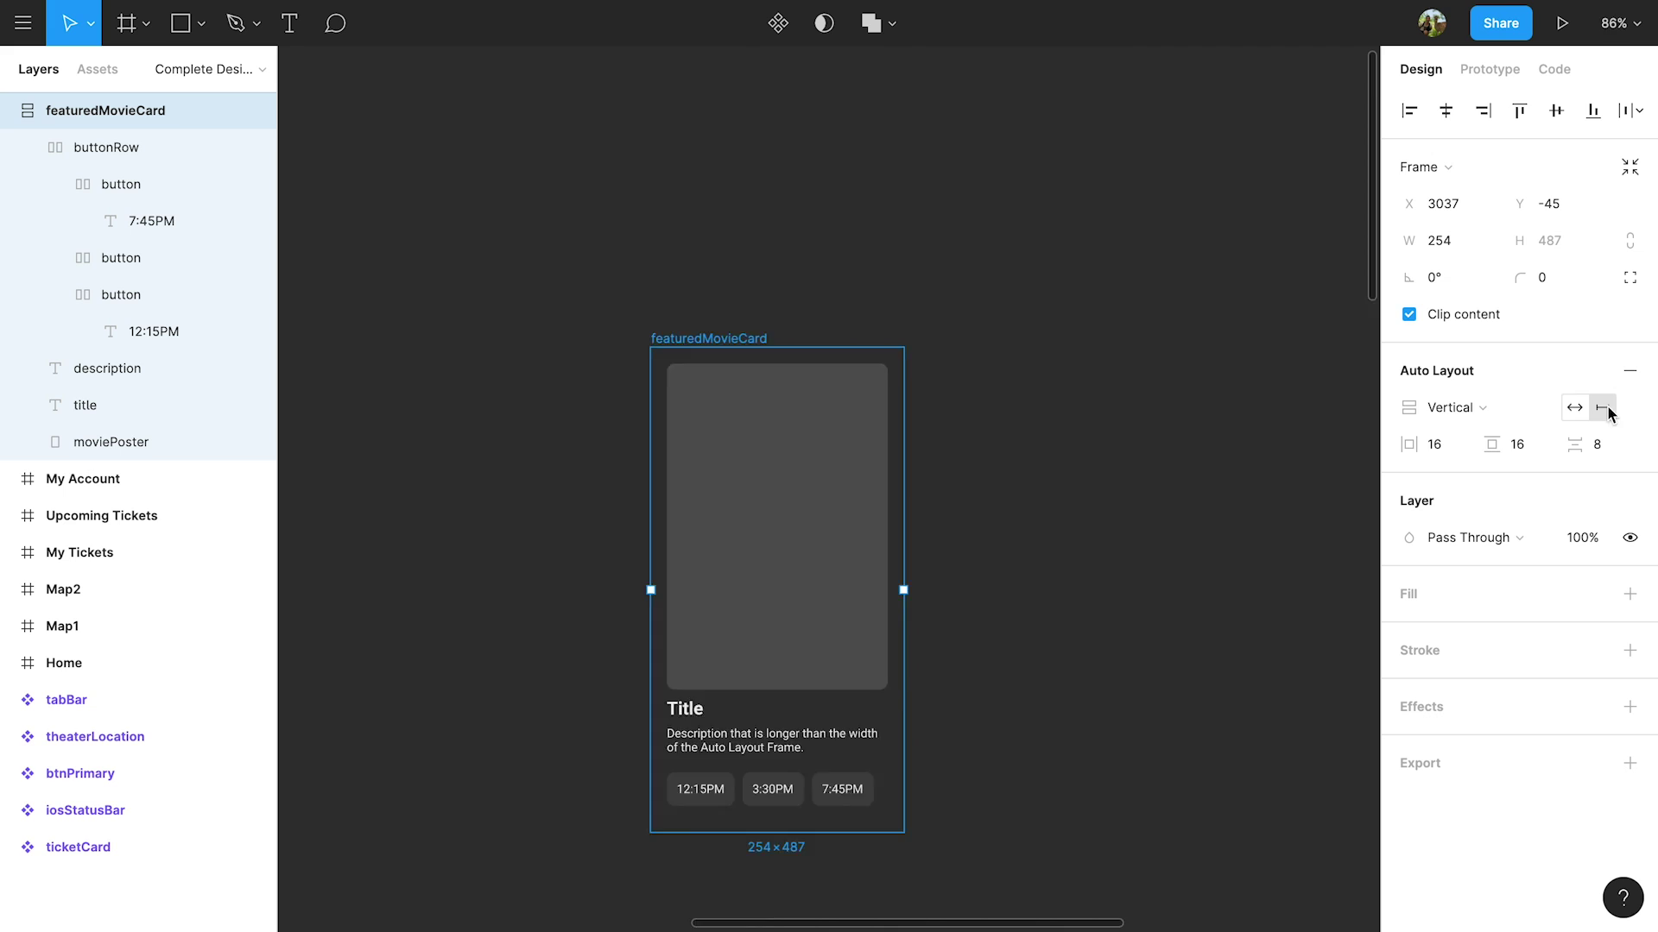
- Turn the featuredMovieCard frame into a component
{"action": "scroll", "coordinate": [753, 542], "scroll_direction": "down", "scroll_amount": 2}
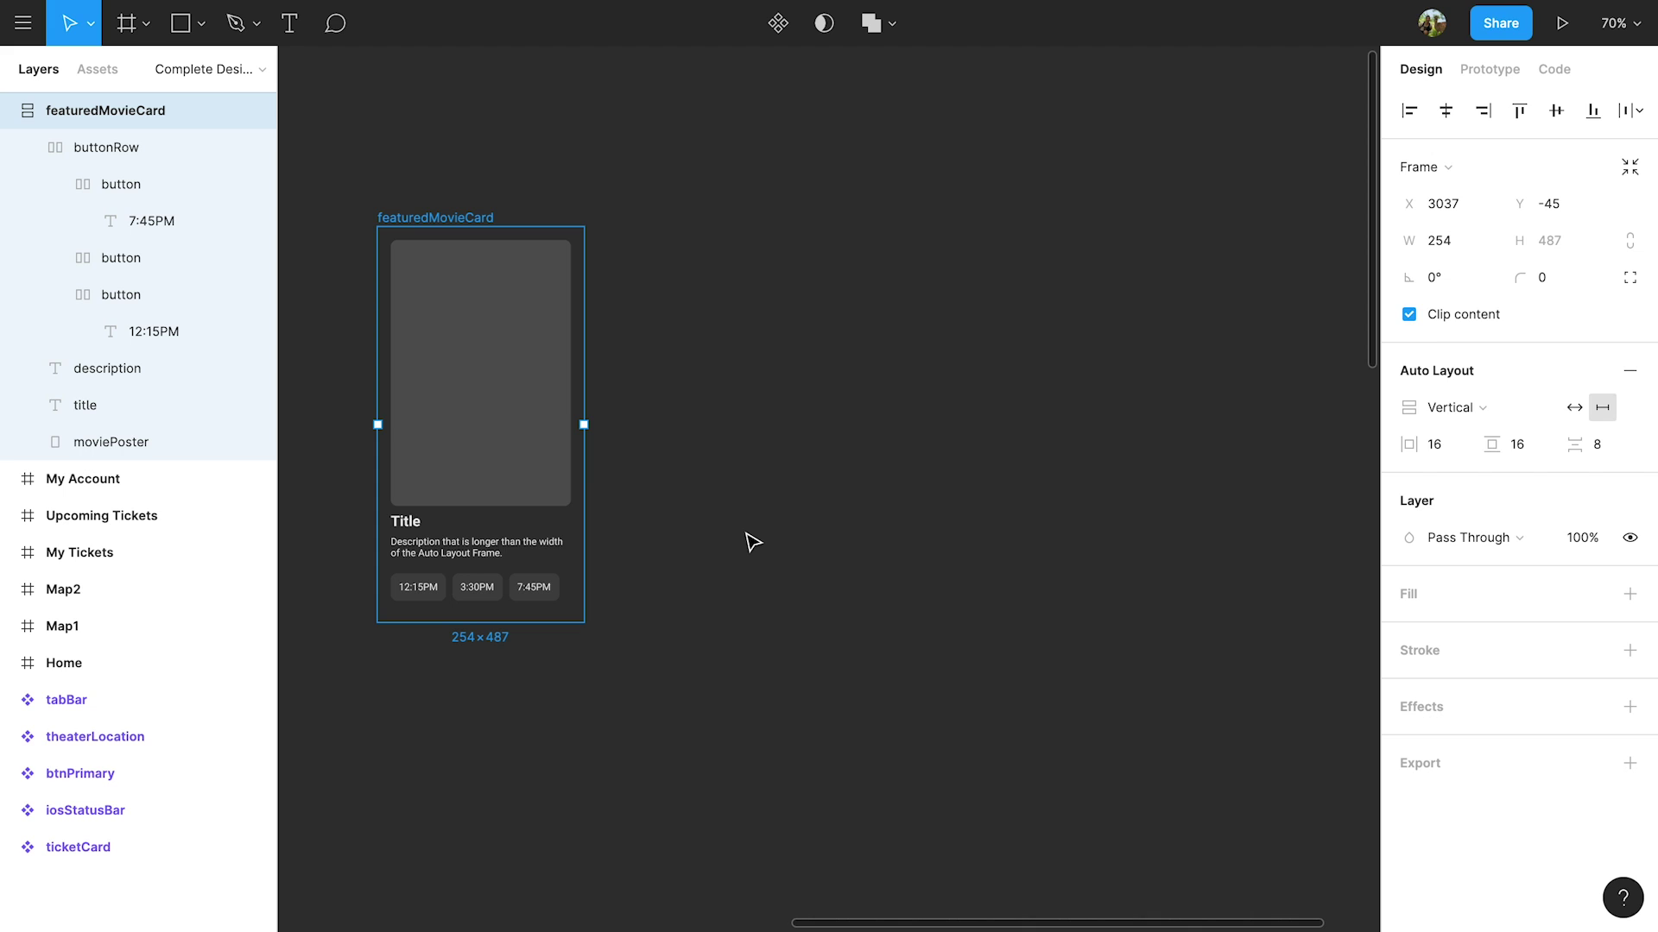
{"action": "left_click", "coordinate": [780, 35]}
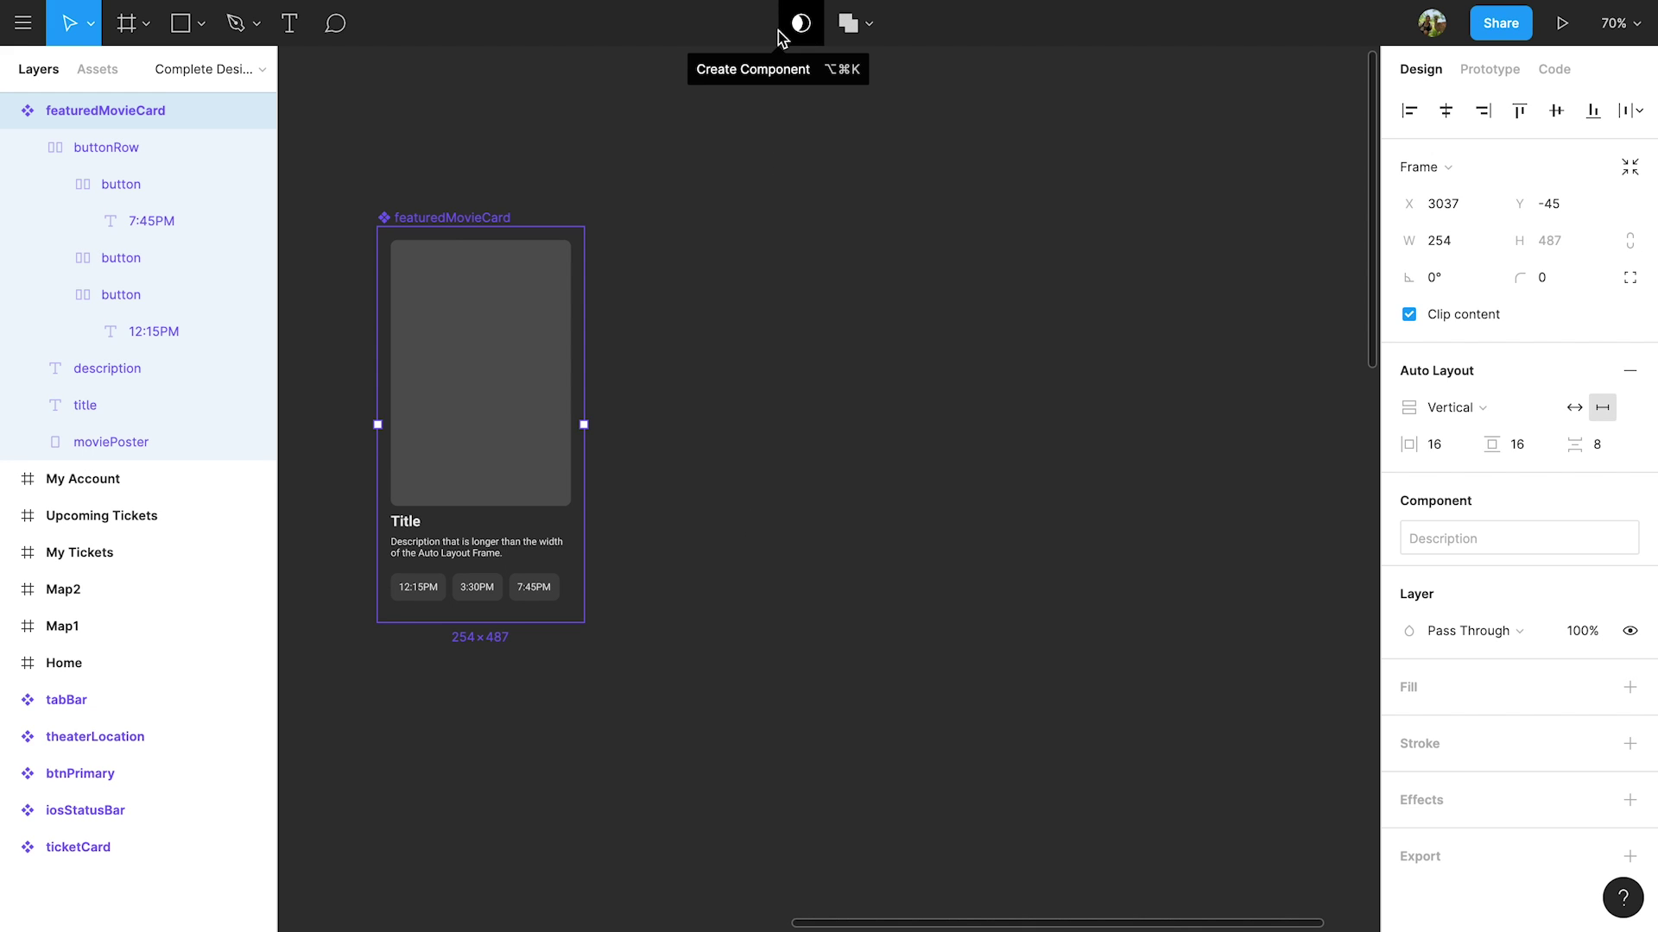
{"action": "left_click", "coordinate": [717, 354]}
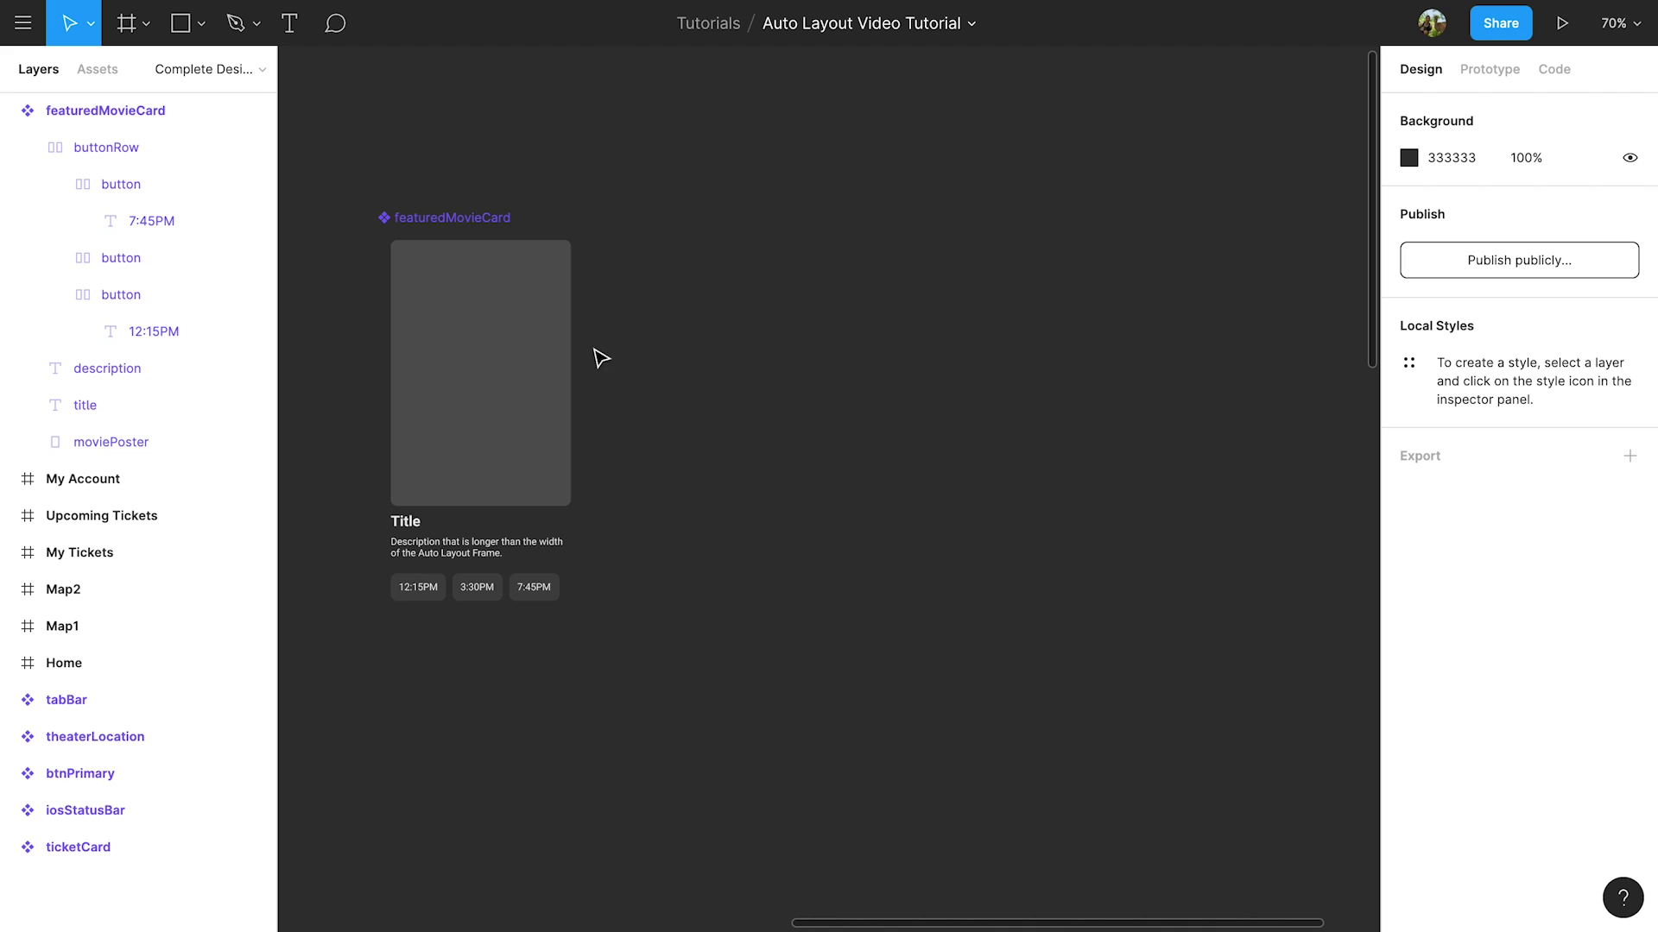
- Copy the featuredMovieCard component to its right and repeat the duplication until four evenly spaced instances form a row
{"action": "left_click", "coordinate": [493, 359]}
{"action": "left_click_drag", "start_coordinate": [492, 359], "coordinate": [1008, 346]}
{"action": "key", "text": "ctrl+d"}
{"action": "key", "text": "ctrl+d"}
{"action": "scroll", "coordinate": [1002, 344], "scroll_direction": "down", "scroll_amount": 2}
- Wrap the four card instances in a horizontal auto layout frame and set the spacing between items to 0
{"action": "left_click_drag", "start_coordinate": [462, 188], "coordinate": [550, 237]}
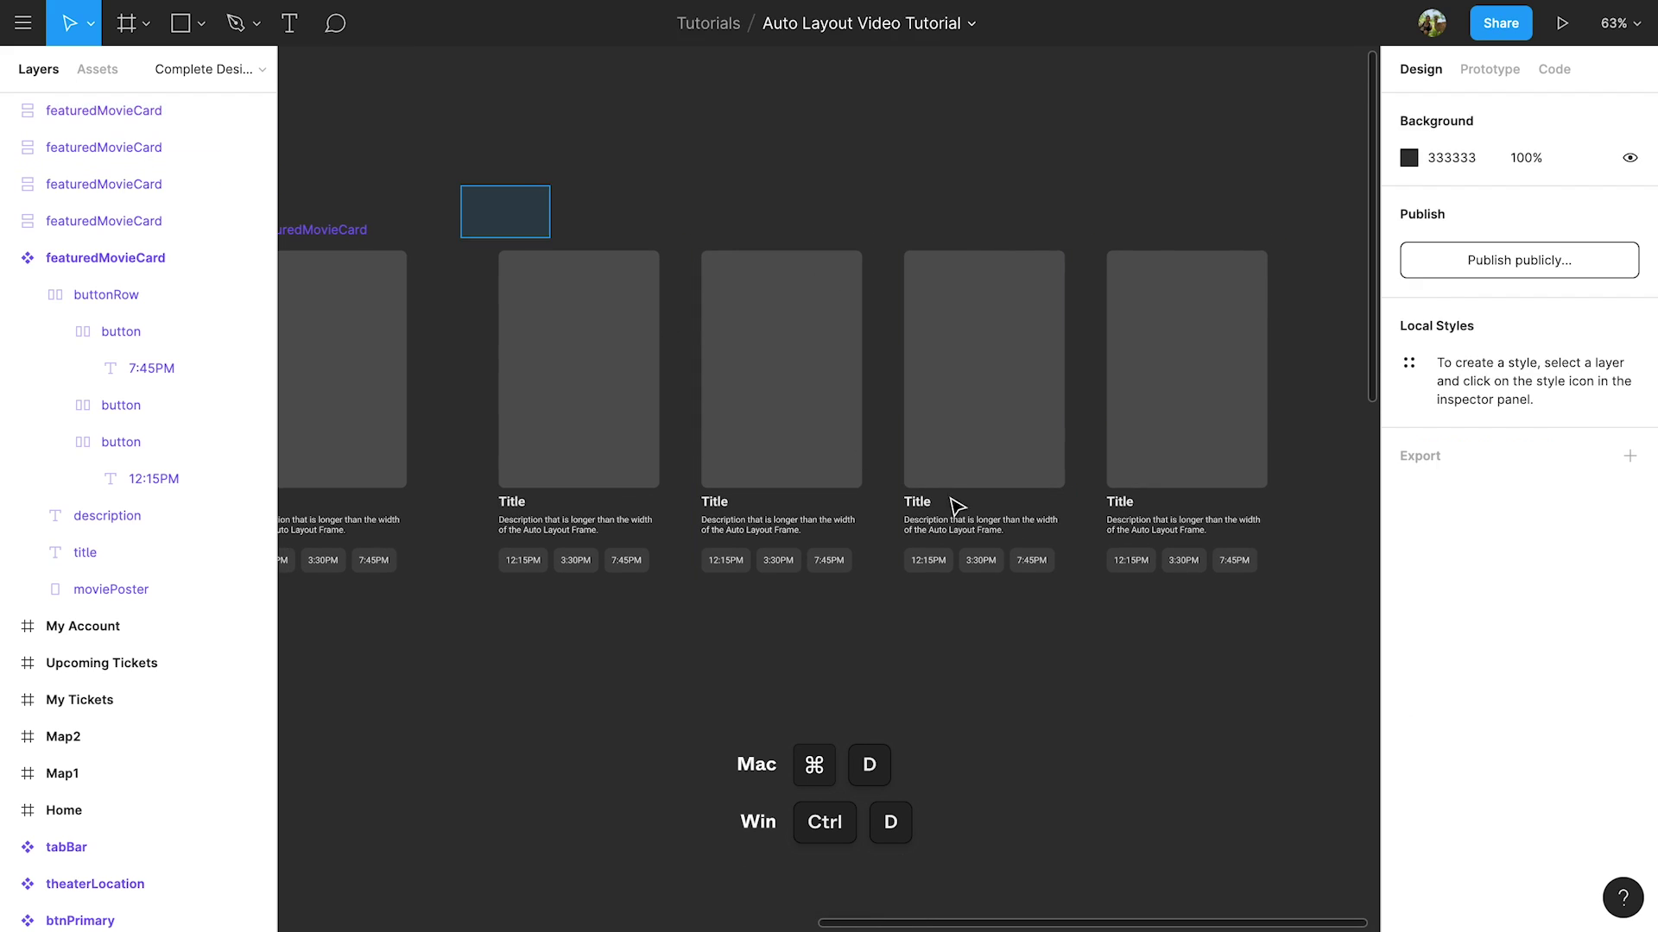
{"action": "left_click_drag", "start_coordinate": [956, 505], "coordinate": [1337, 659]}
{"action": "key", "text": "shift+a"}
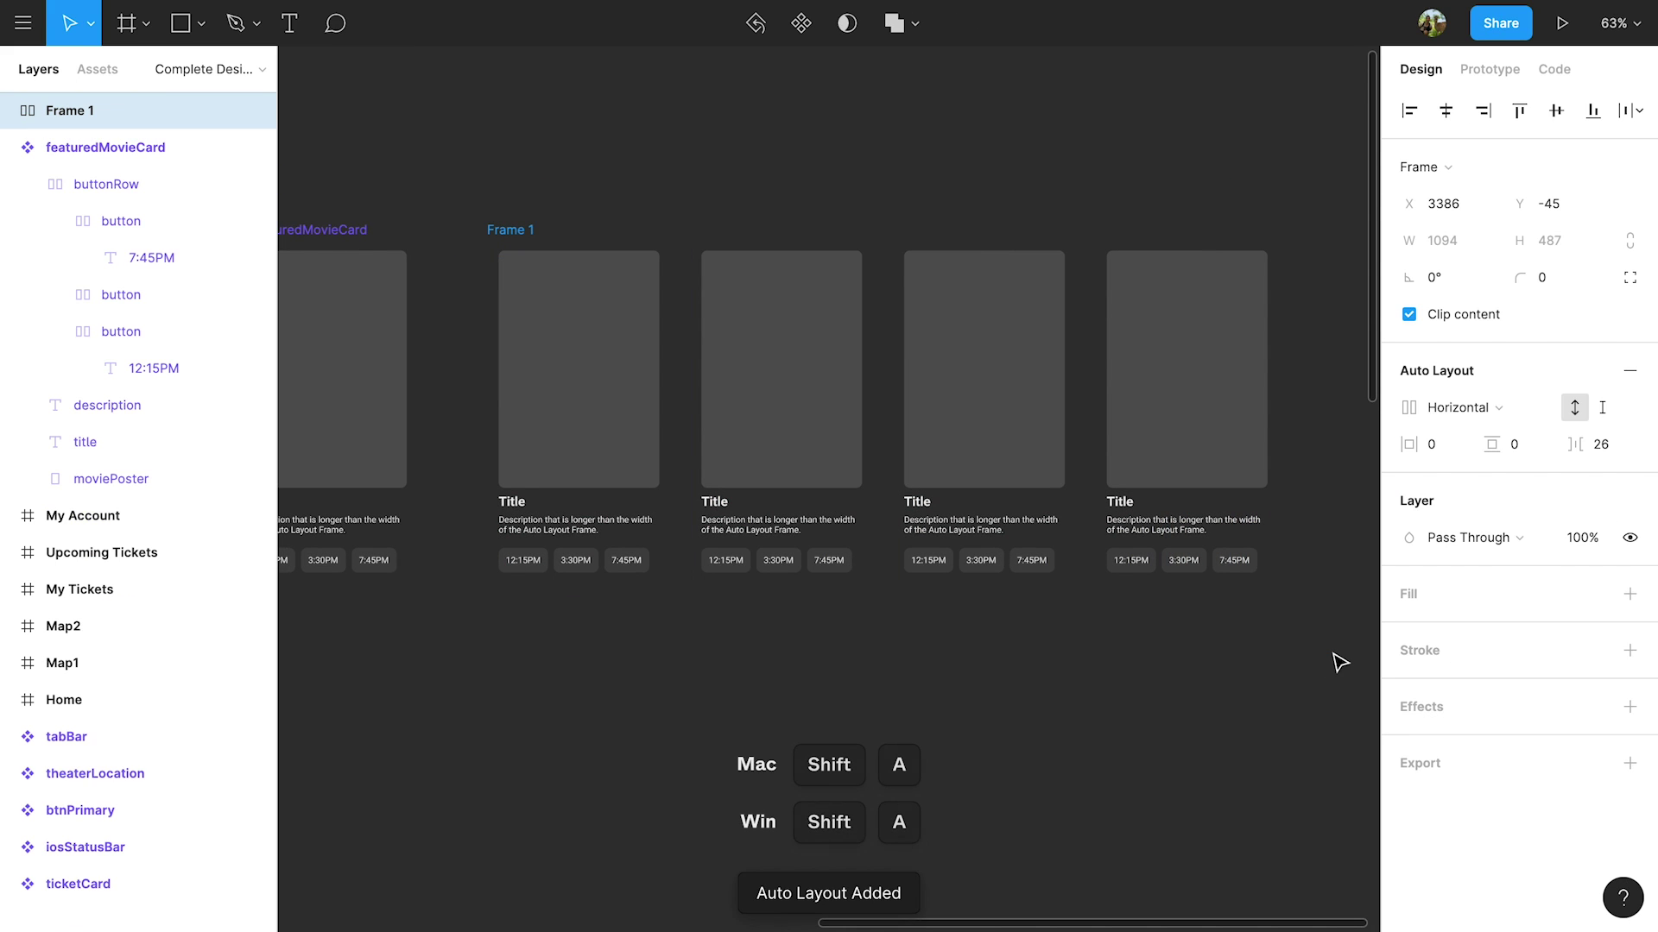
{"action": "left_click", "coordinate": [1613, 446]}
{"action": "type", "text": "0"}
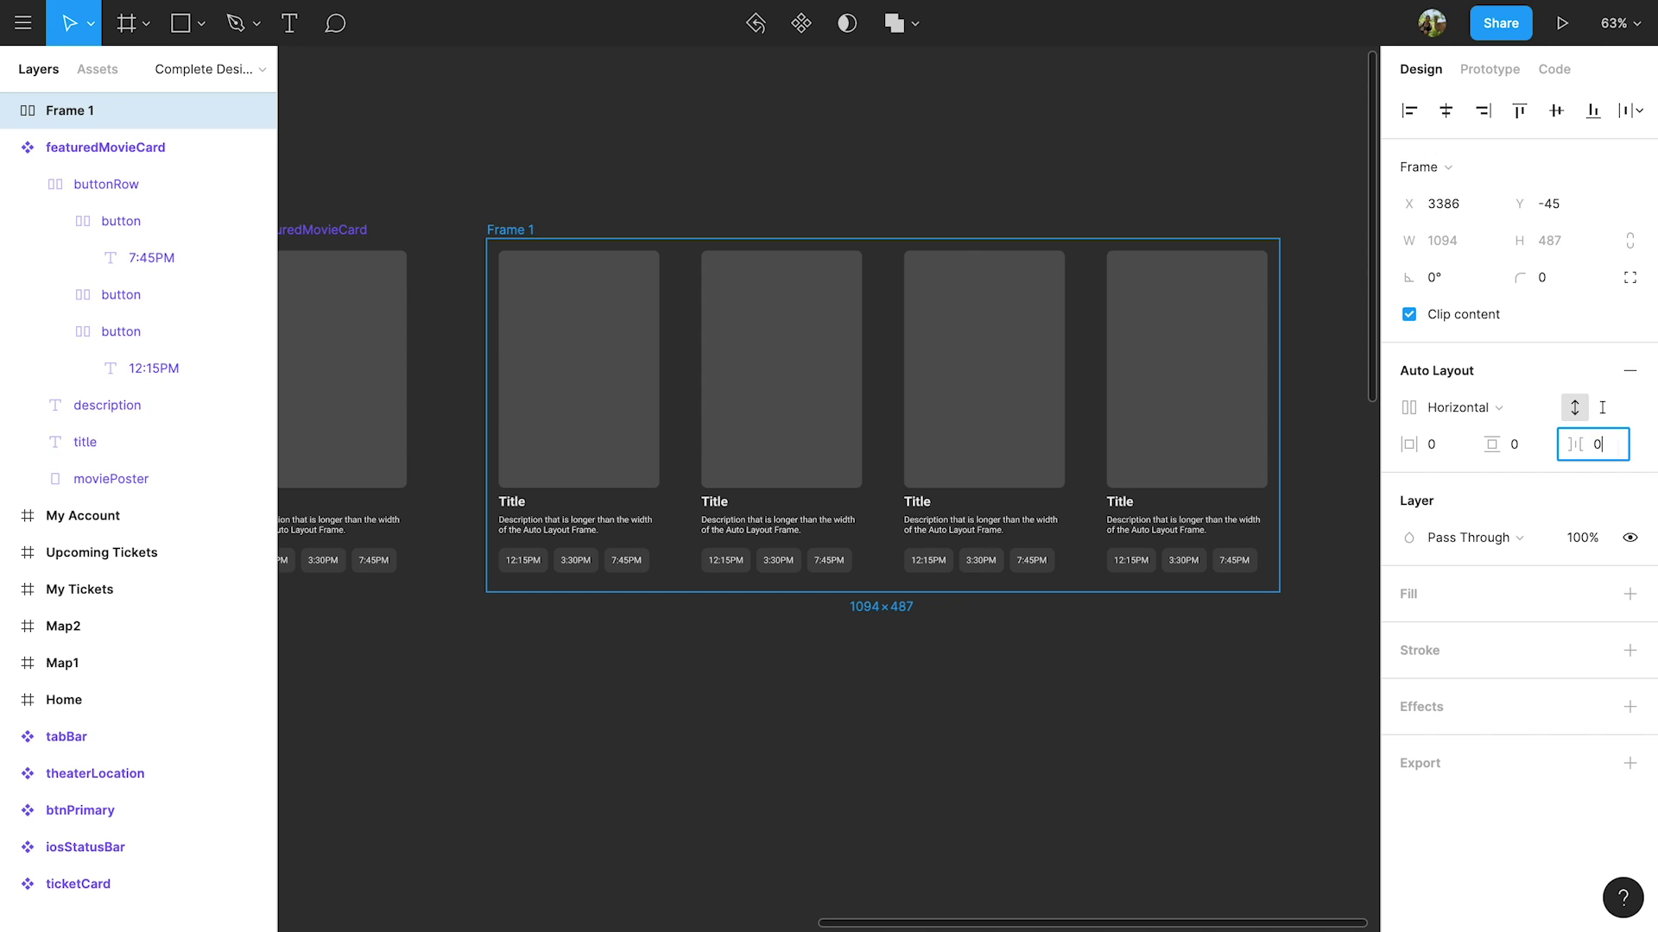
{"action": "key", "text": "Return"}
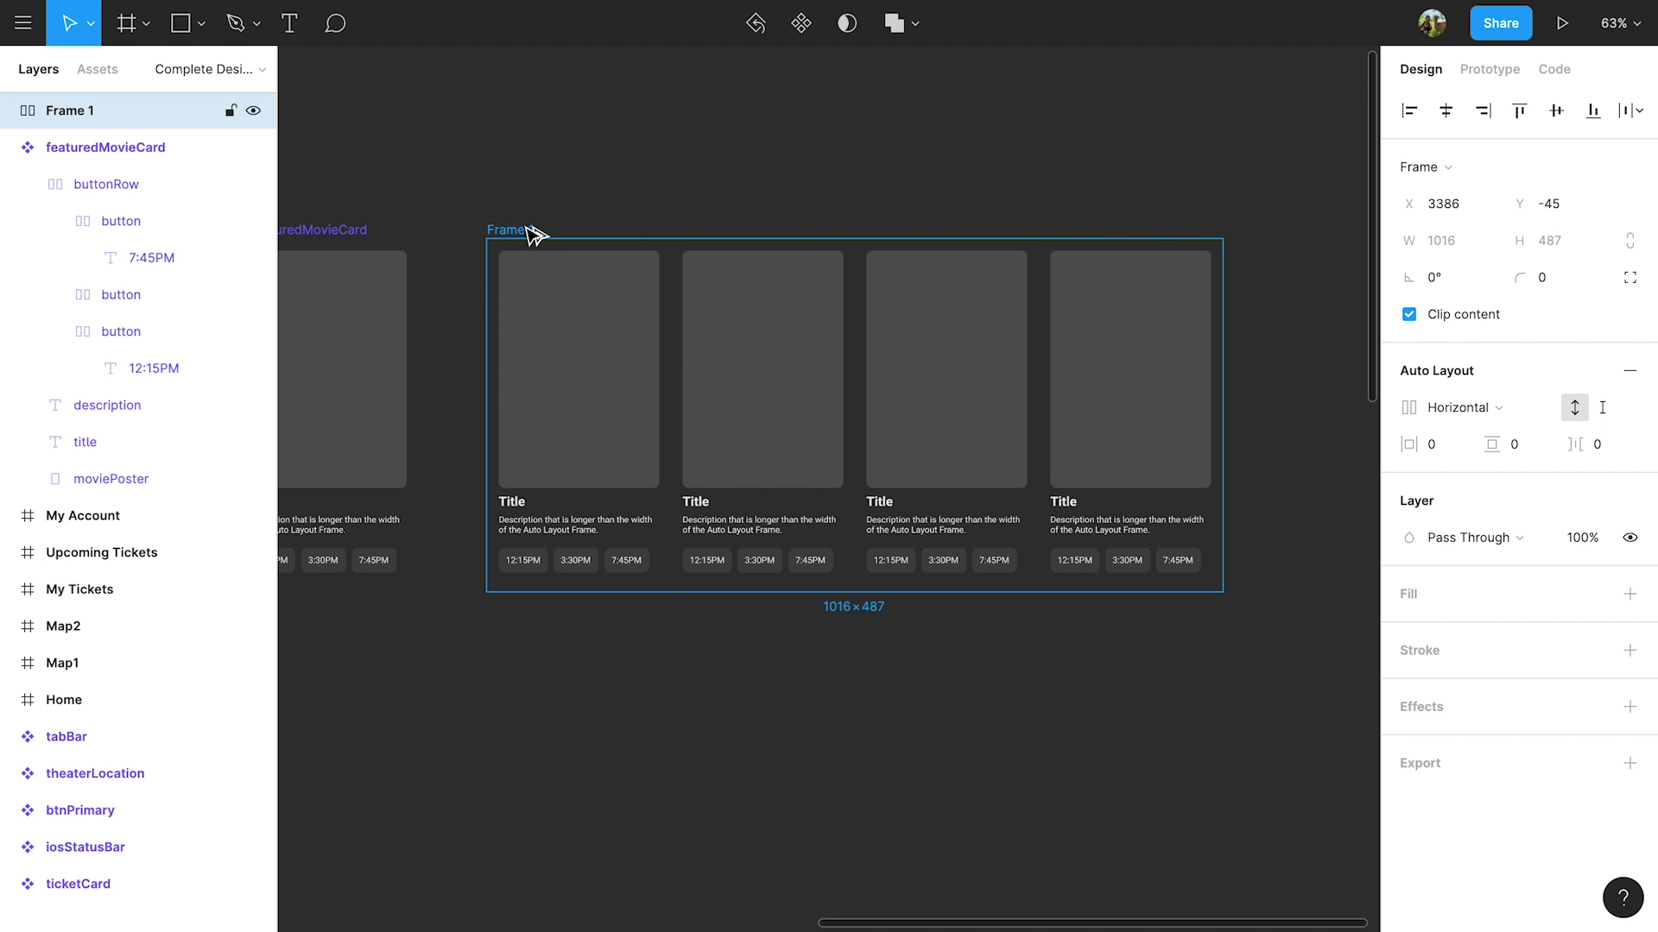
- Enclose the auto layout row of cards in a regular frame and set that frame's width to 375
{"action": "key", "text": "ctrl+alt+g"}
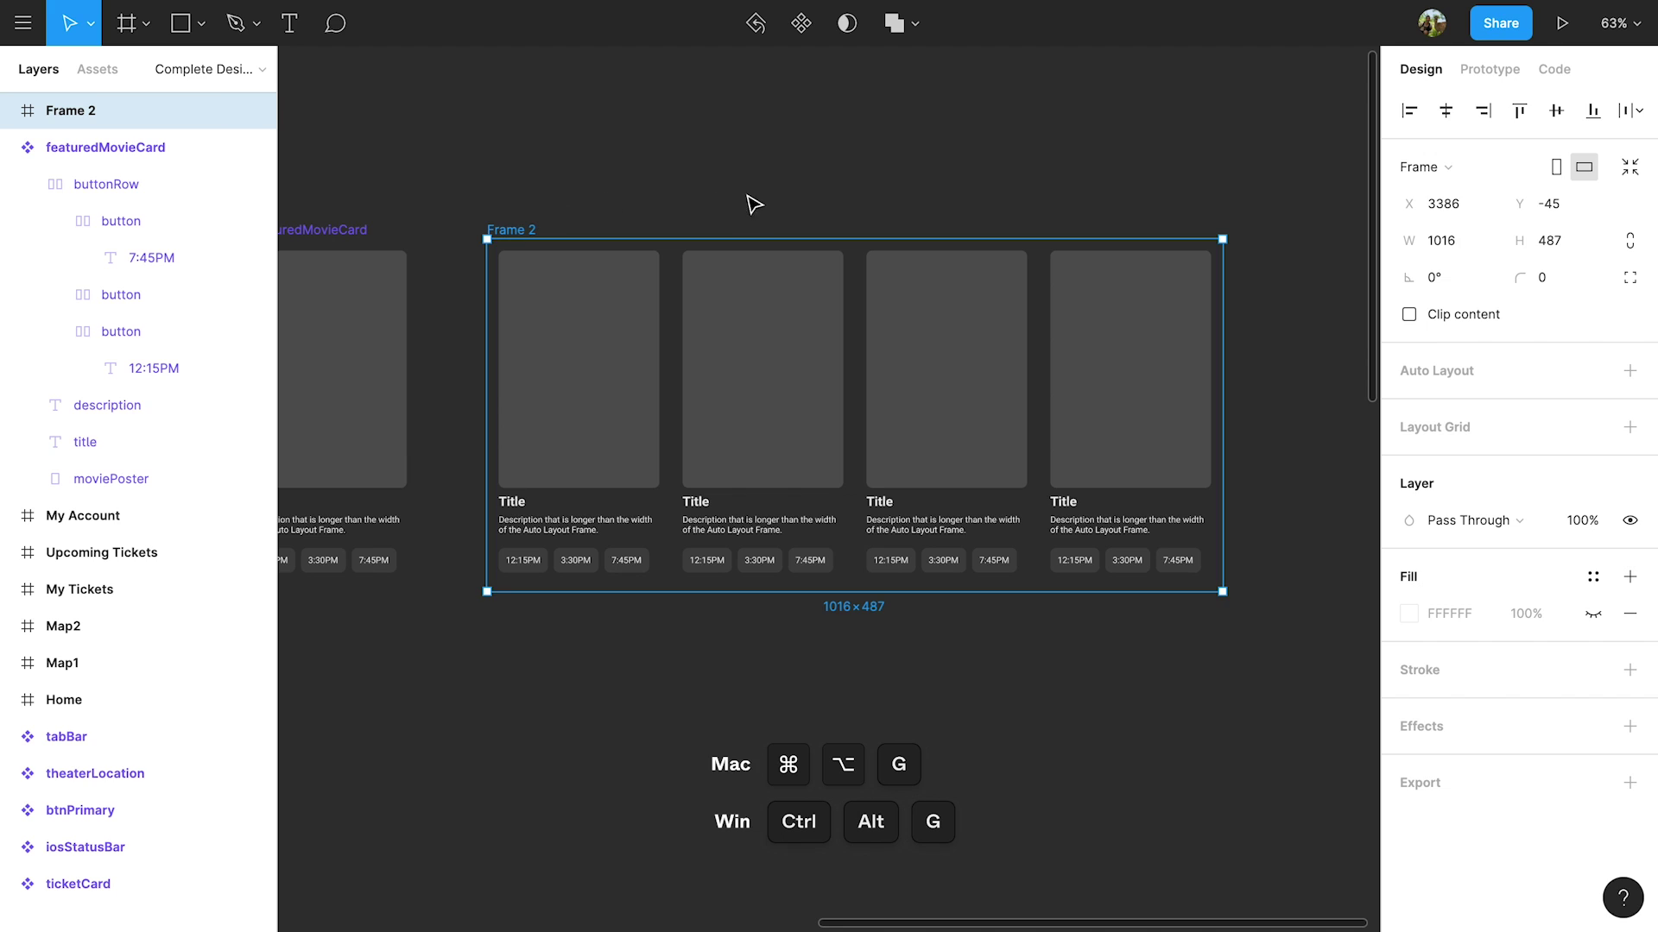
{"action": "left_click", "coordinate": [1455, 245]}
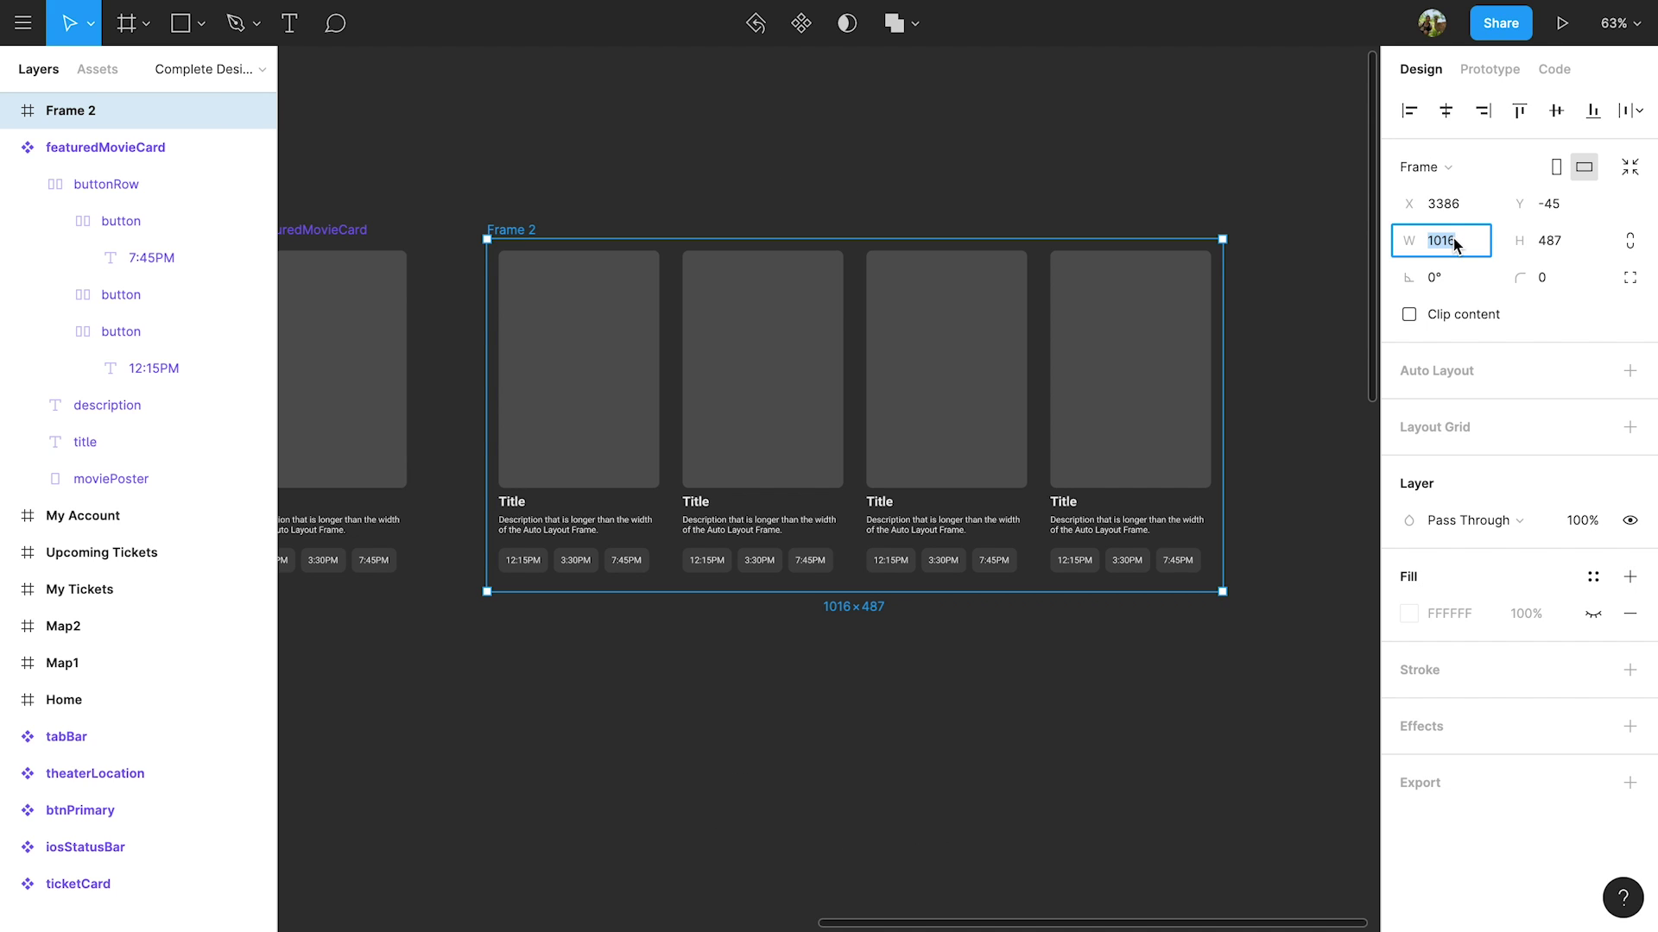
{"action": "type", "text": "375"}
{"action": "key", "text": "Return"}
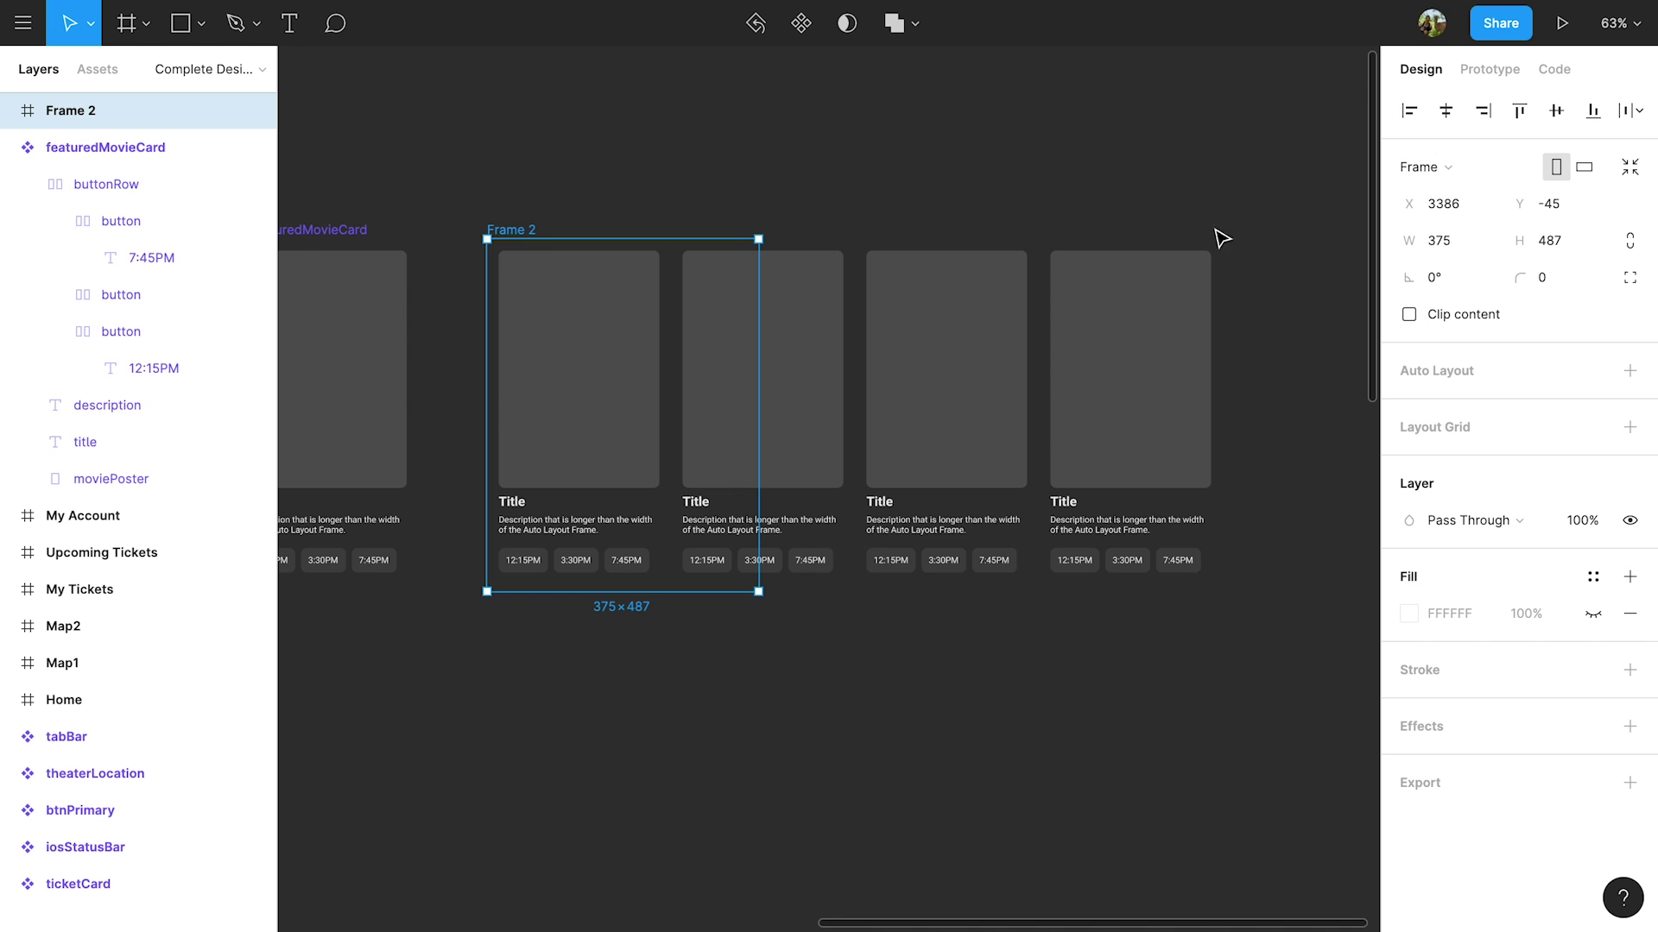
- Set the outer frame's prototype overflow behavior to Horizontal Scrolling
{"action": "left_click", "coordinate": [1500, 70]}
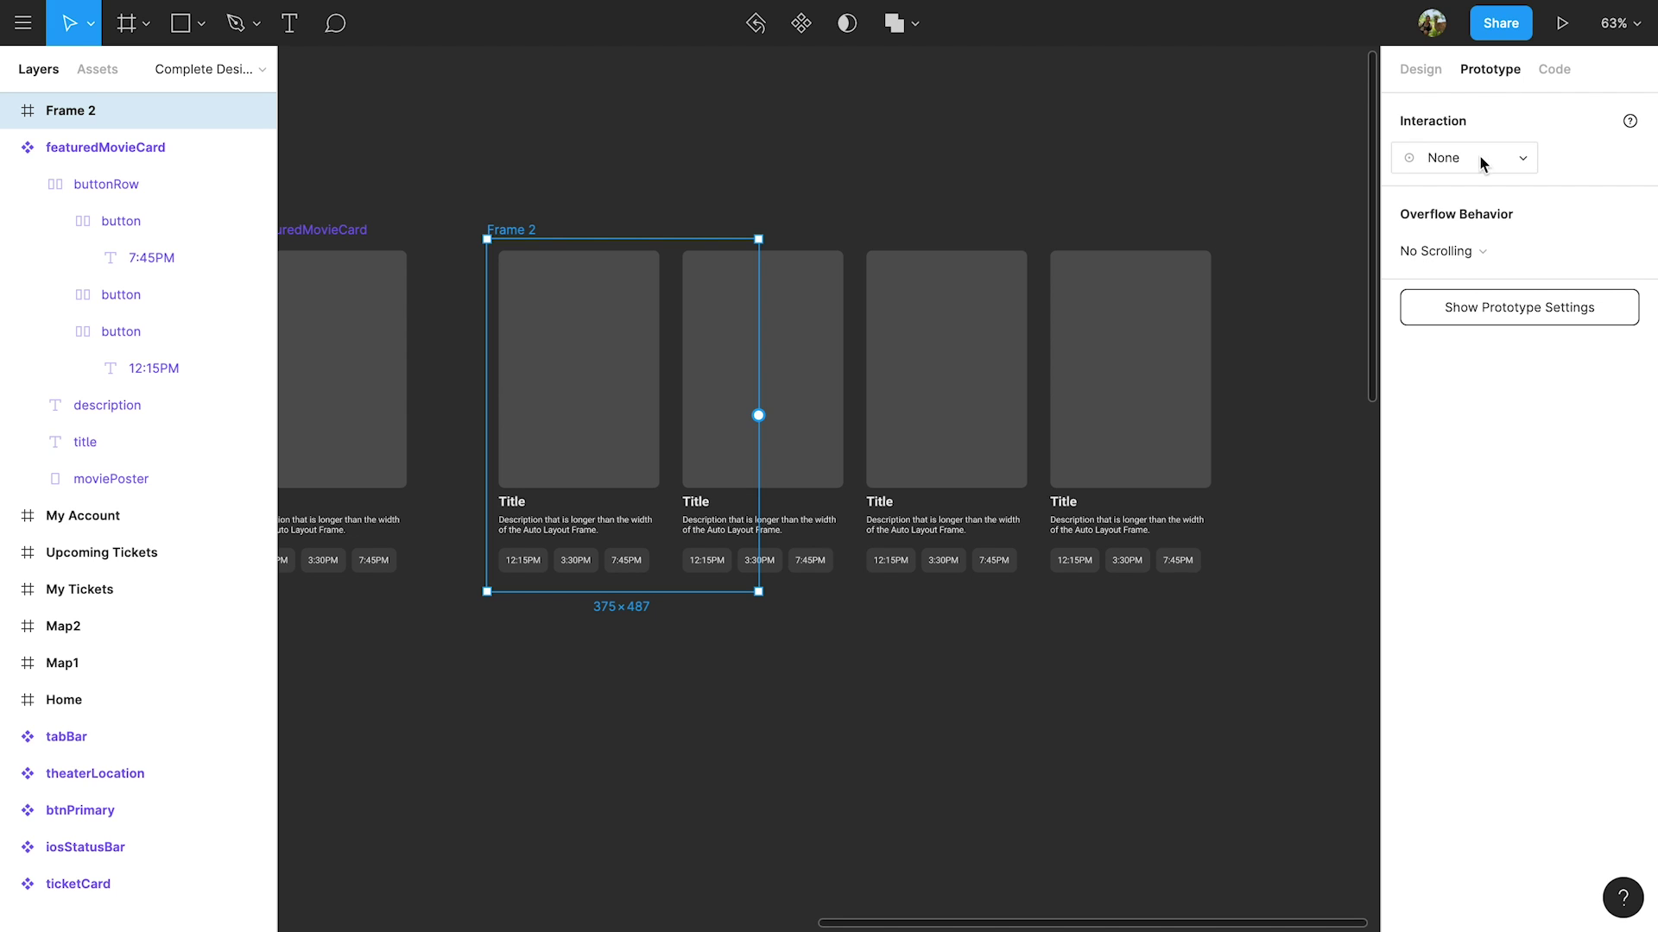
{"action": "left_click", "coordinate": [1460, 252]}
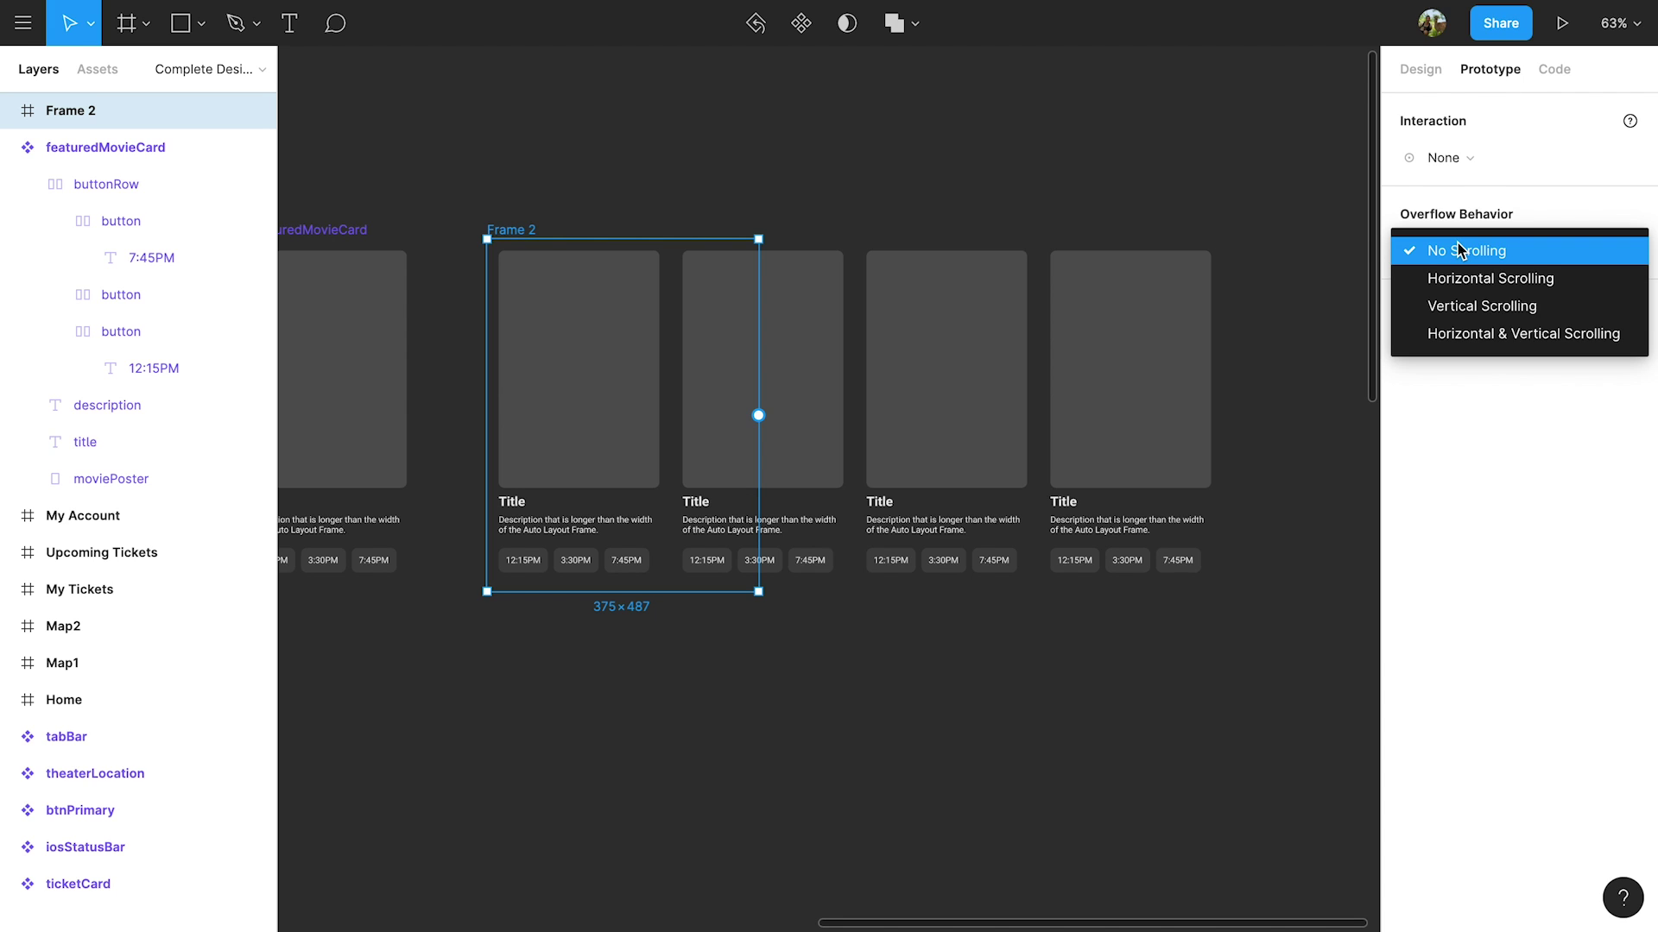
{"action": "left_click", "coordinate": [1526, 284]}
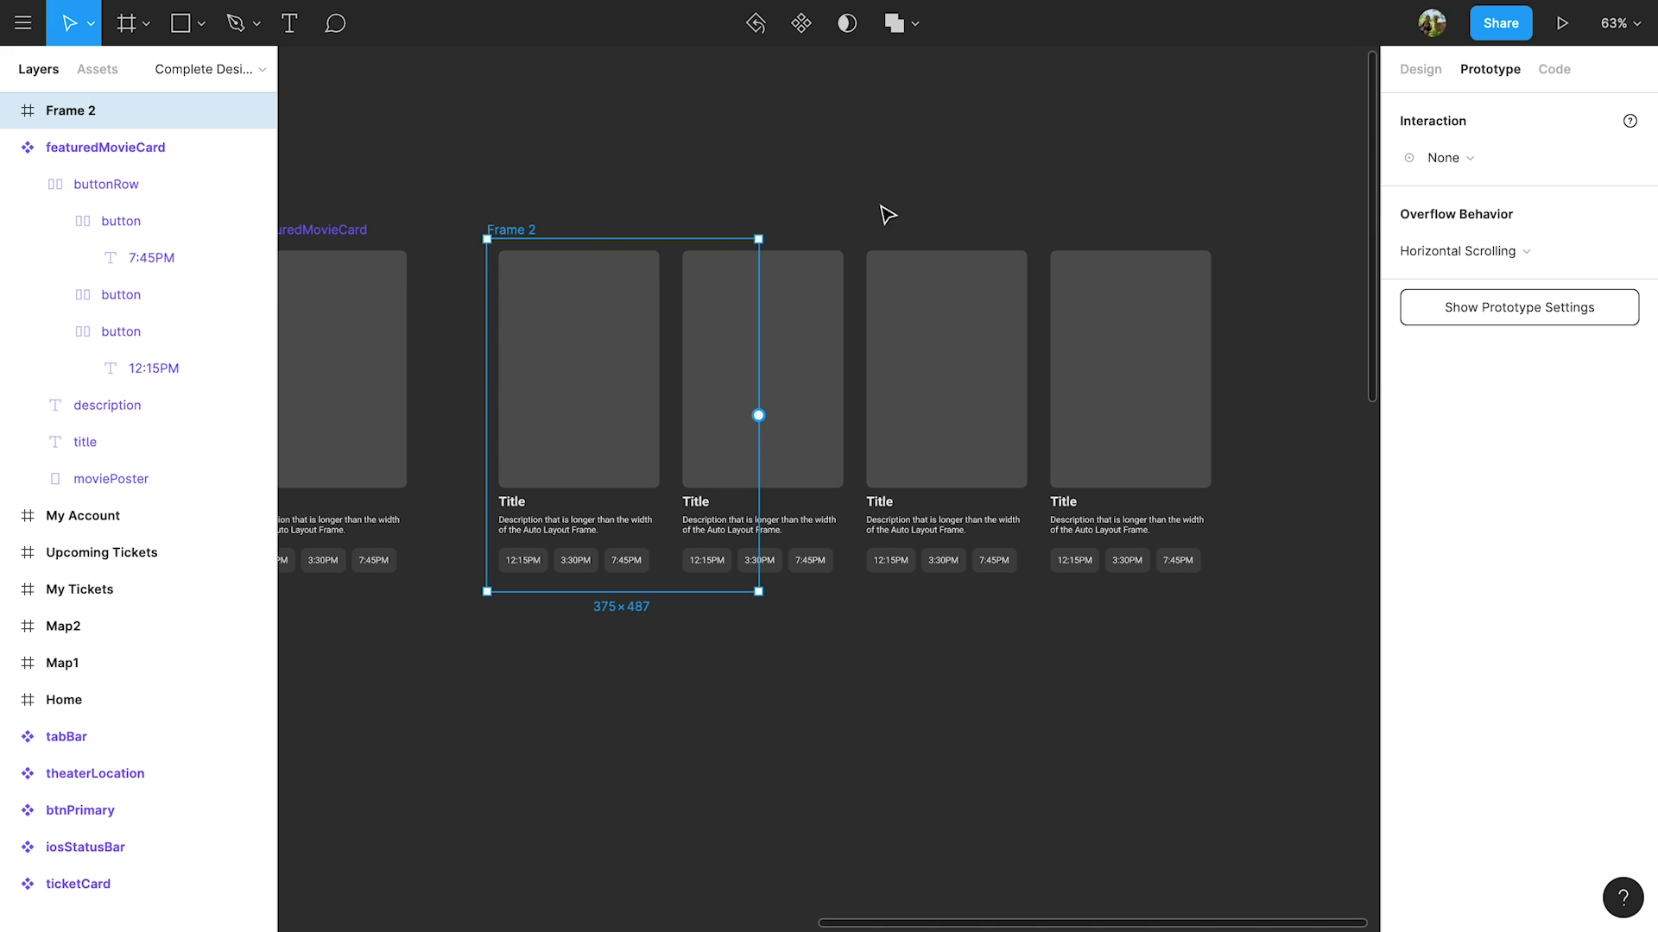
- Rename the horizontally scrolling outer frame as featuredMovieList
{"action": "right_click", "coordinate": [158, 115]}
{"action": "left_click", "coordinate": [273, 393]}
{"action": "type", "text": "fea"}
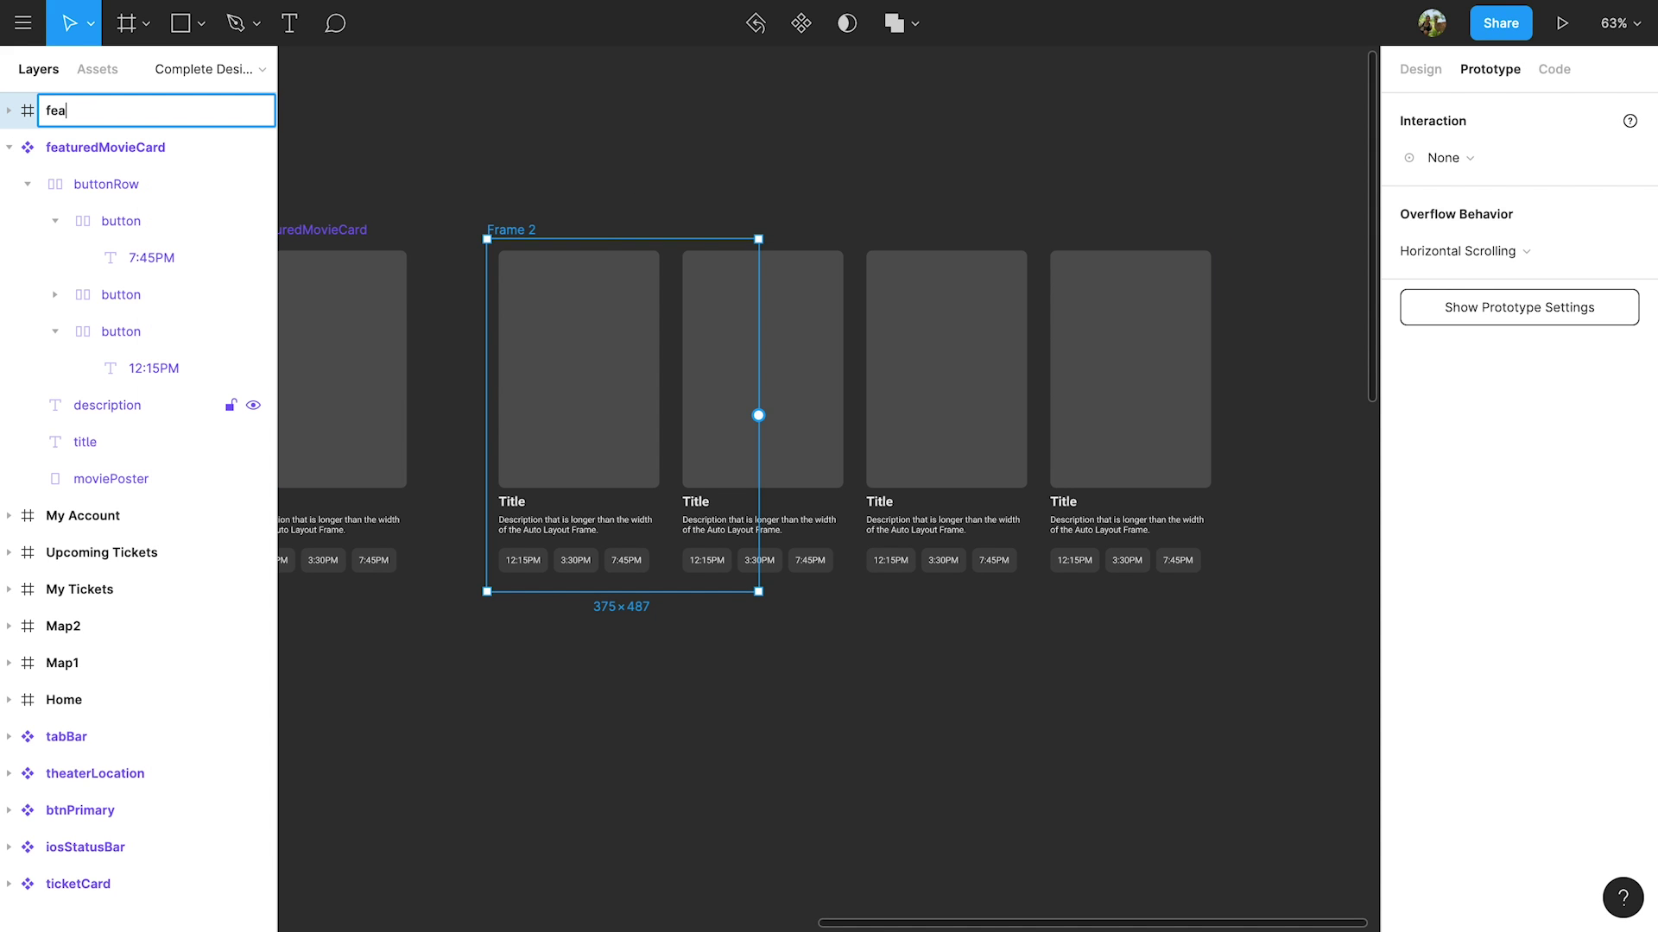
{"action": "type", "text": "turedMovieList"}
{"action": "key", "text": "Return"}
- Move the featuredMovieList frame into the Home screen's Body, below the Featured Movies heading, at X 0 and about Y 82
{"action": "scroll", "coordinate": [873, 156], "scroll_direction": "down", "scroll_amount": 3}
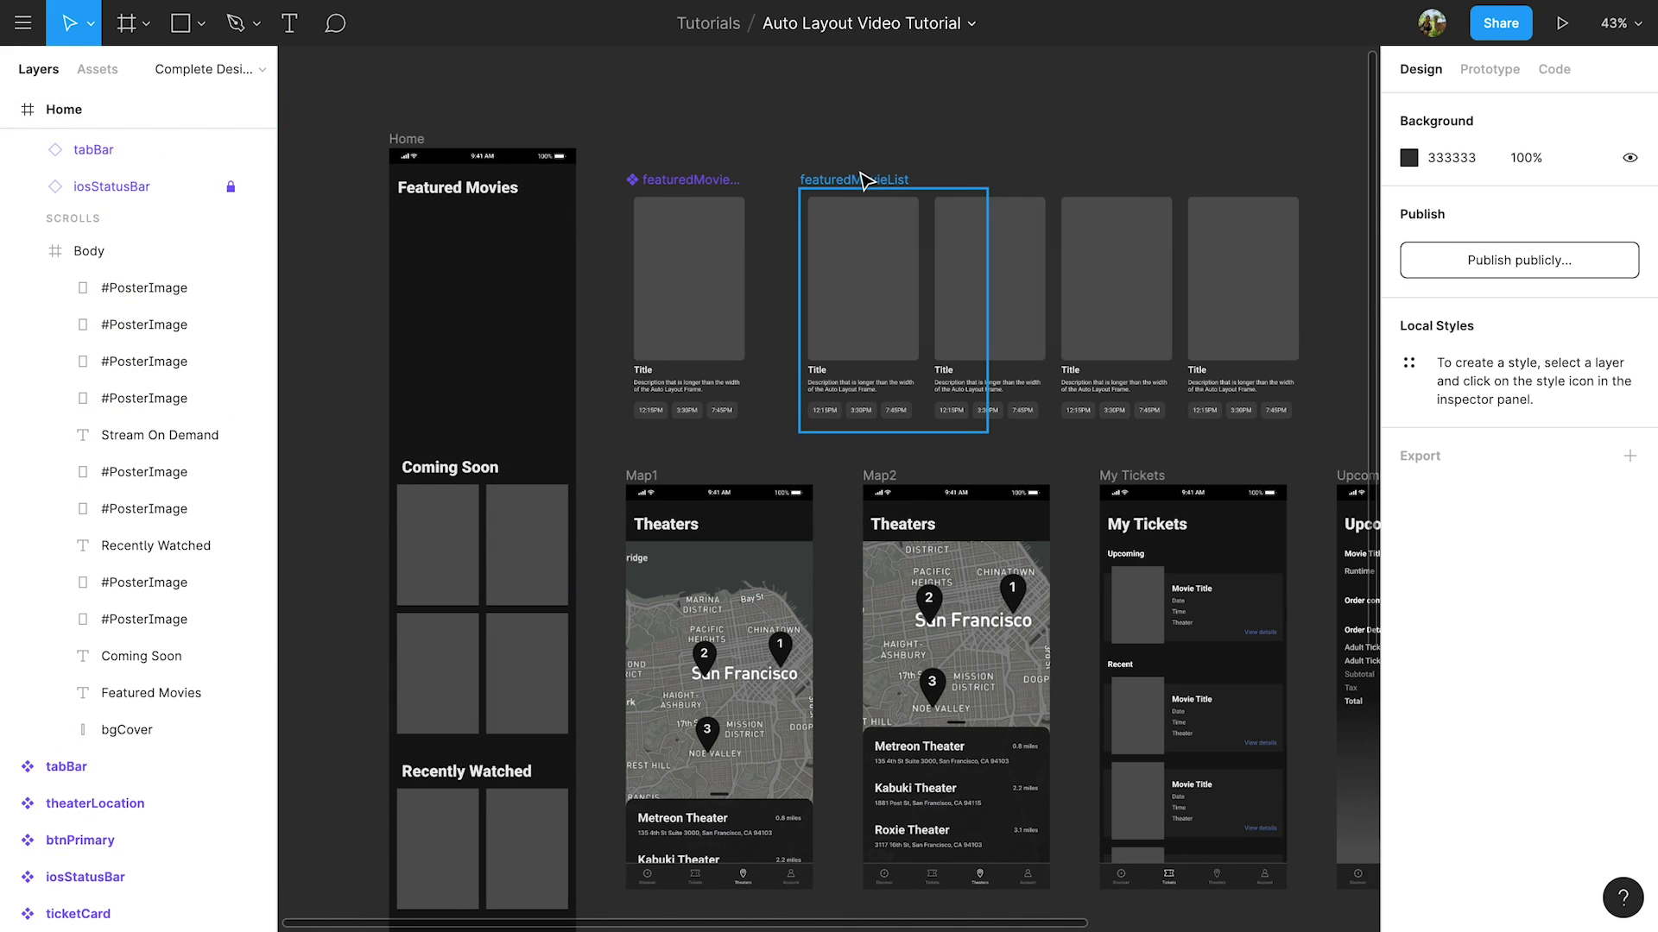
{"action": "left_click_drag", "start_coordinate": [862, 175], "coordinate": [459, 324]}
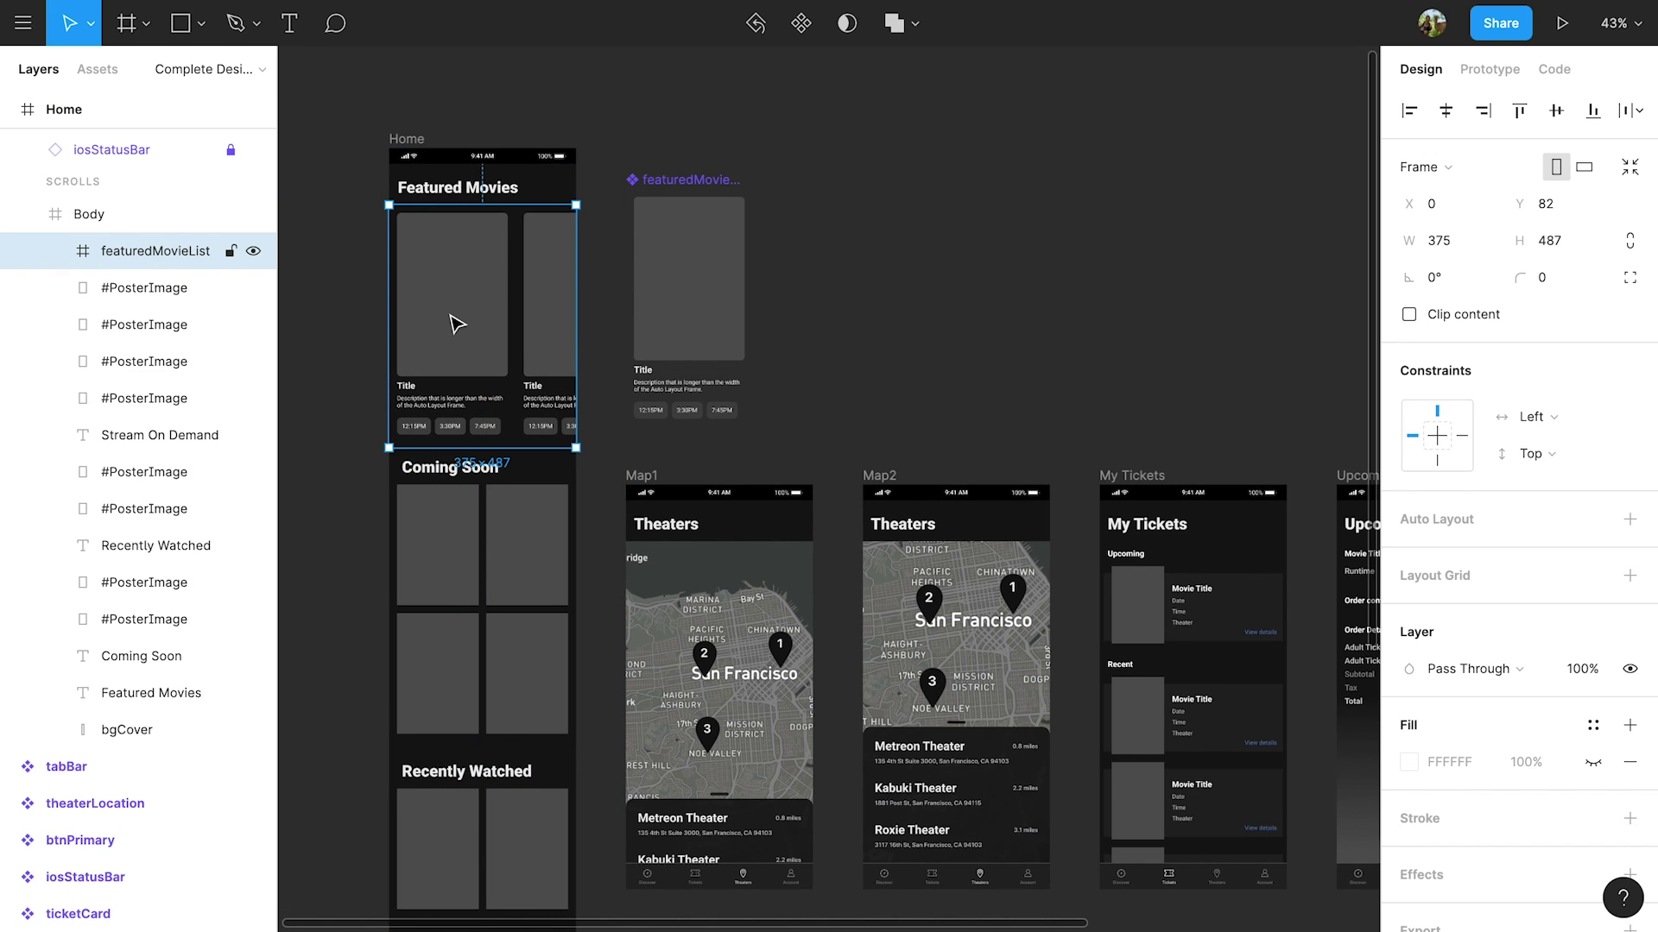
{"action": "left_click", "coordinate": [356, 335]}
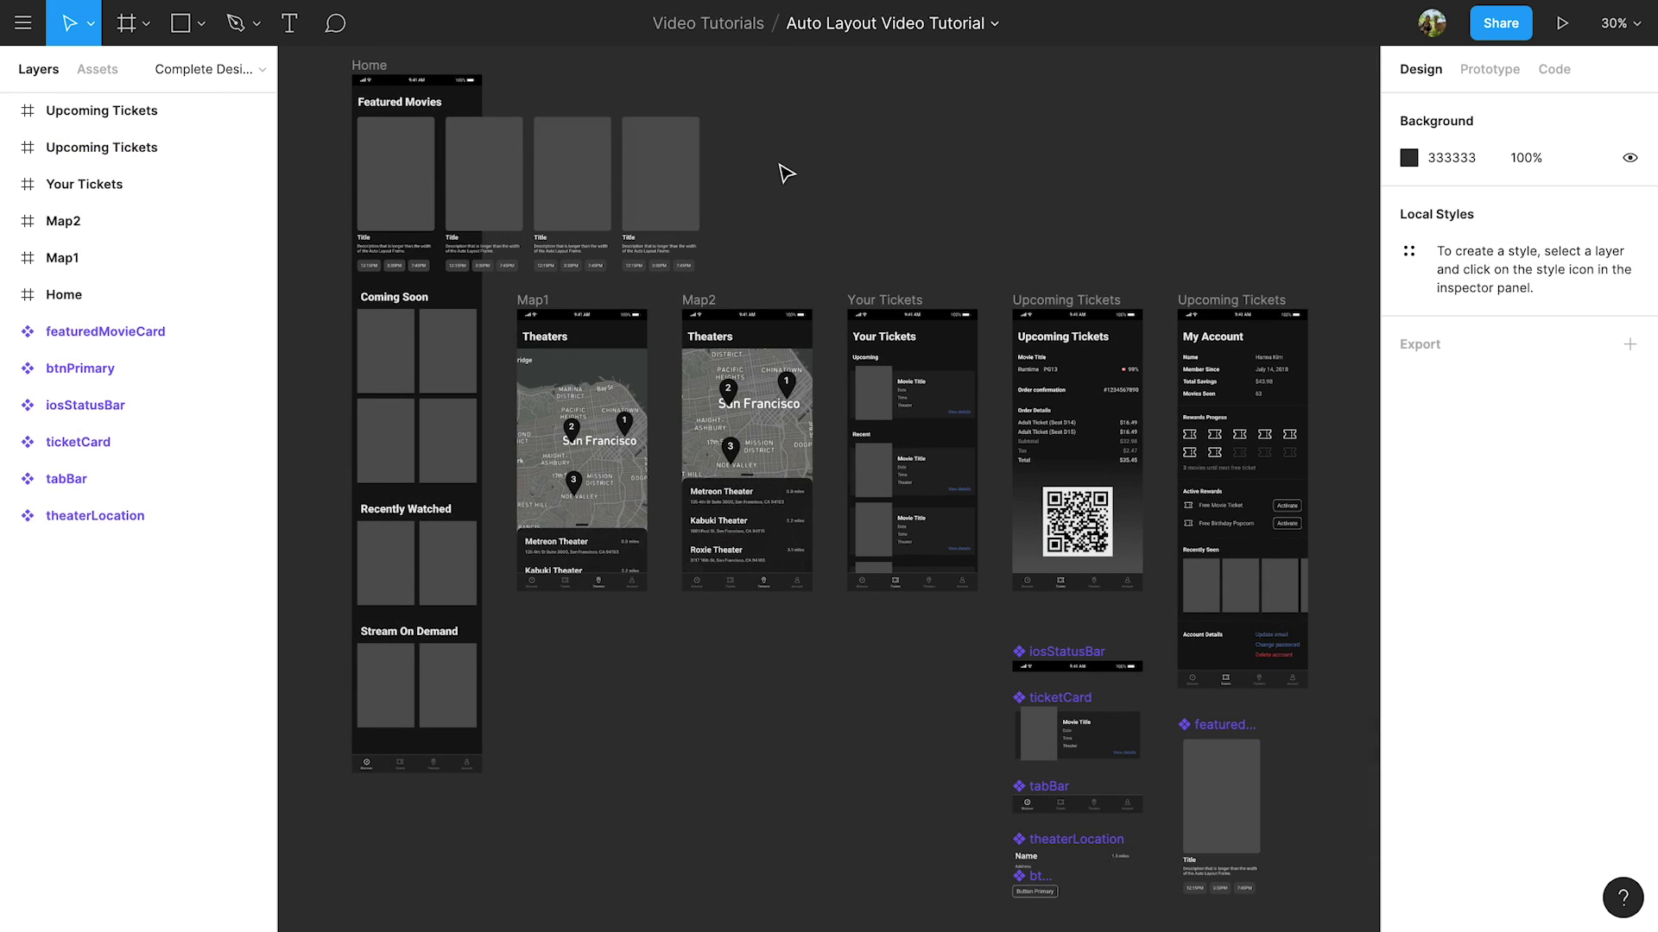
- Run the Google Sheets Sync plugin to fetch and sync the linked spreadsheet's data, updating the current page only
{"action": "right_click", "coordinate": [786, 173]}
{"action": "mouse_move", "coordinate": [940, 267]}
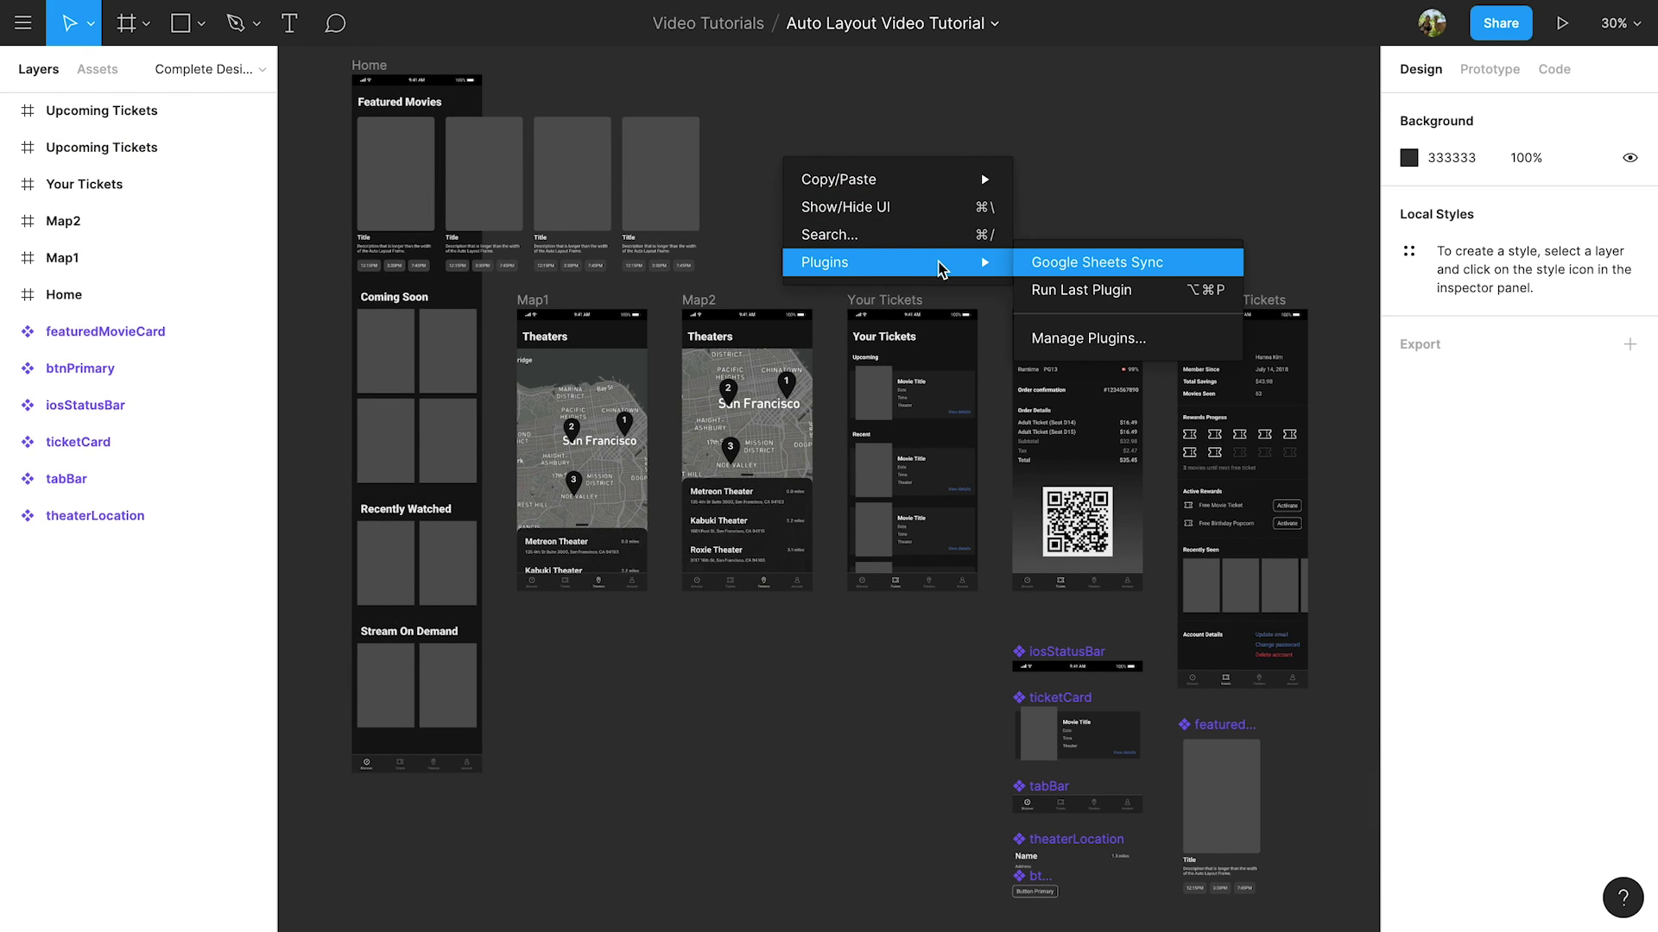
{"action": "left_click", "coordinate": [1210, 262]}
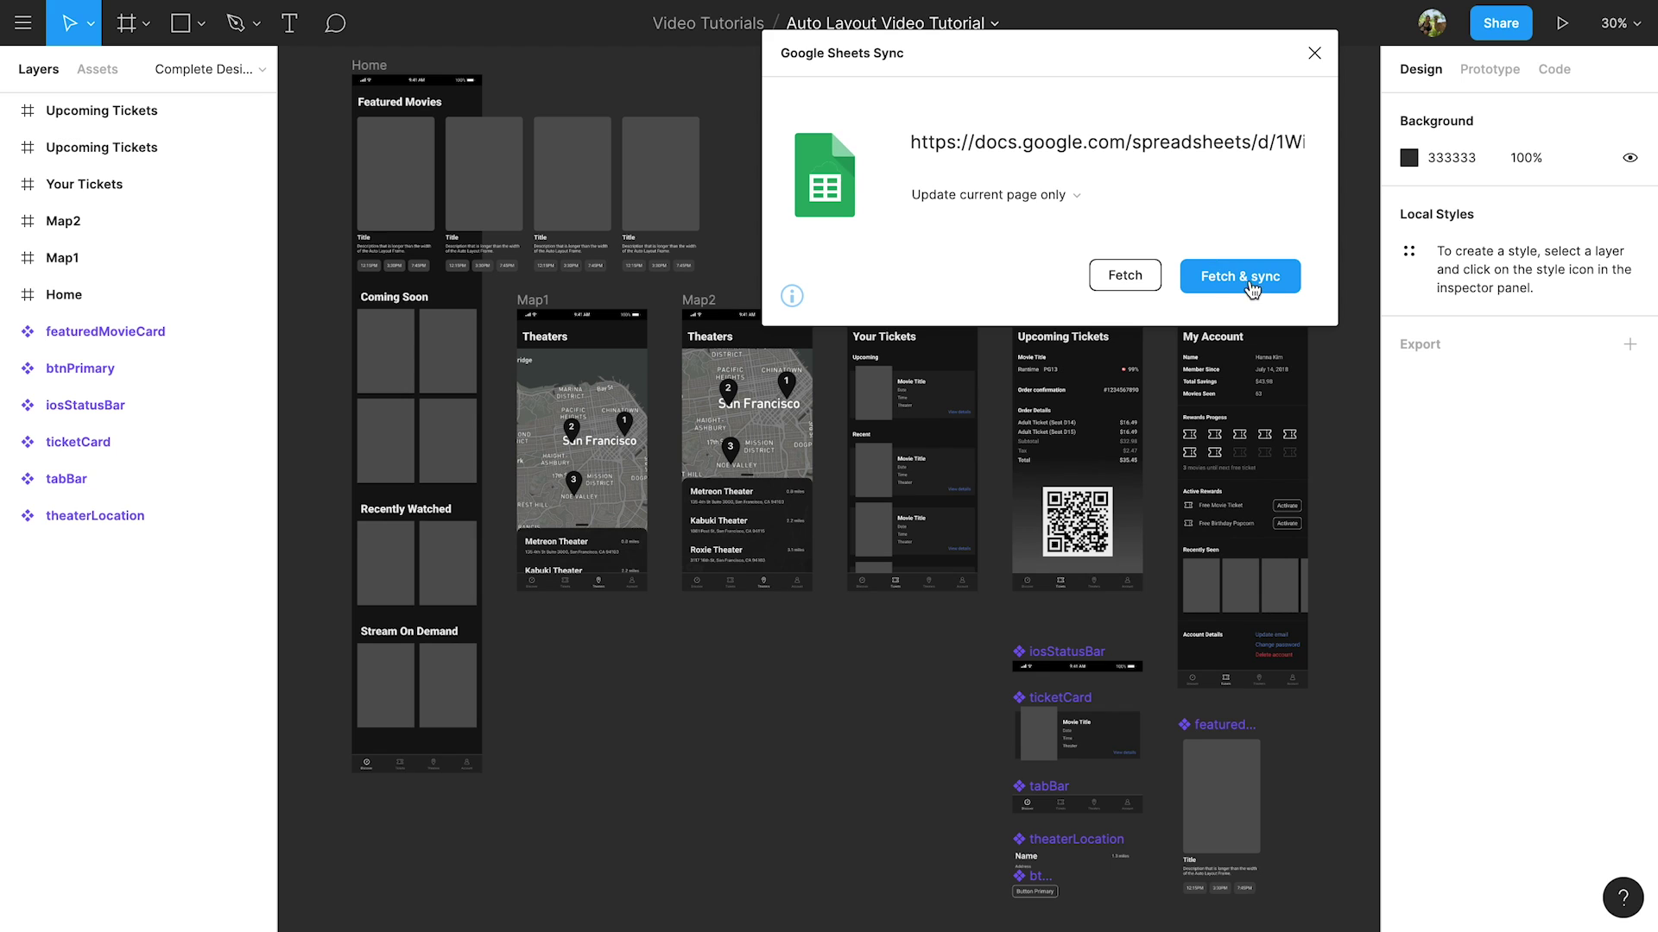
{"action": "left_click", "coordinate": [1265, 292]}
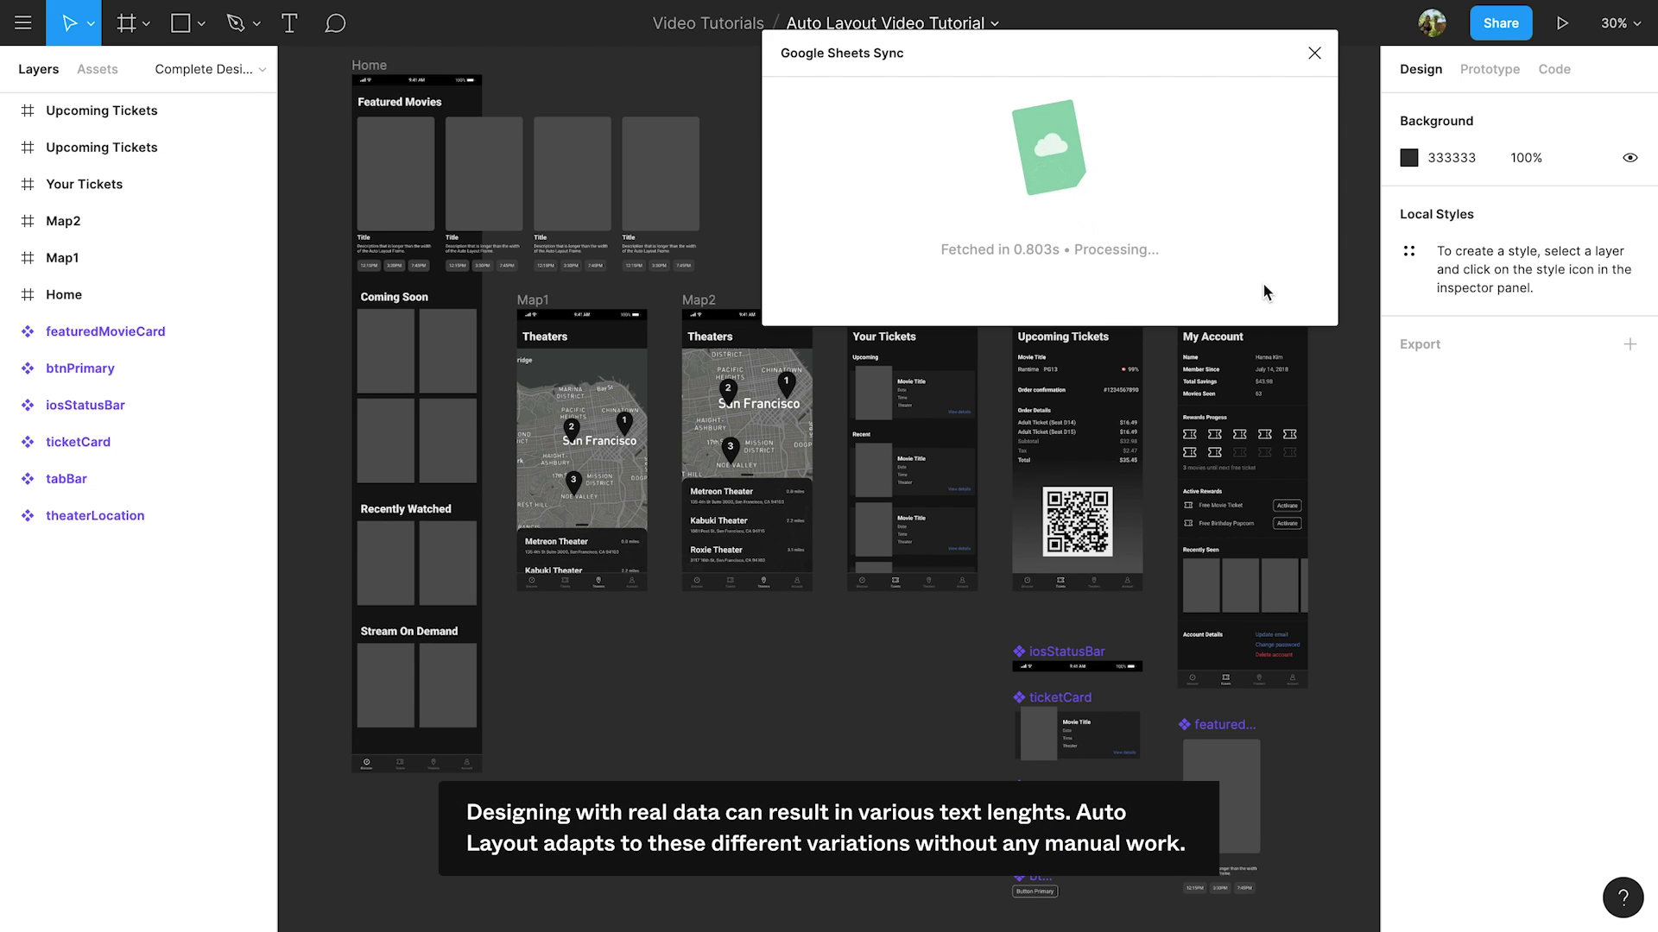